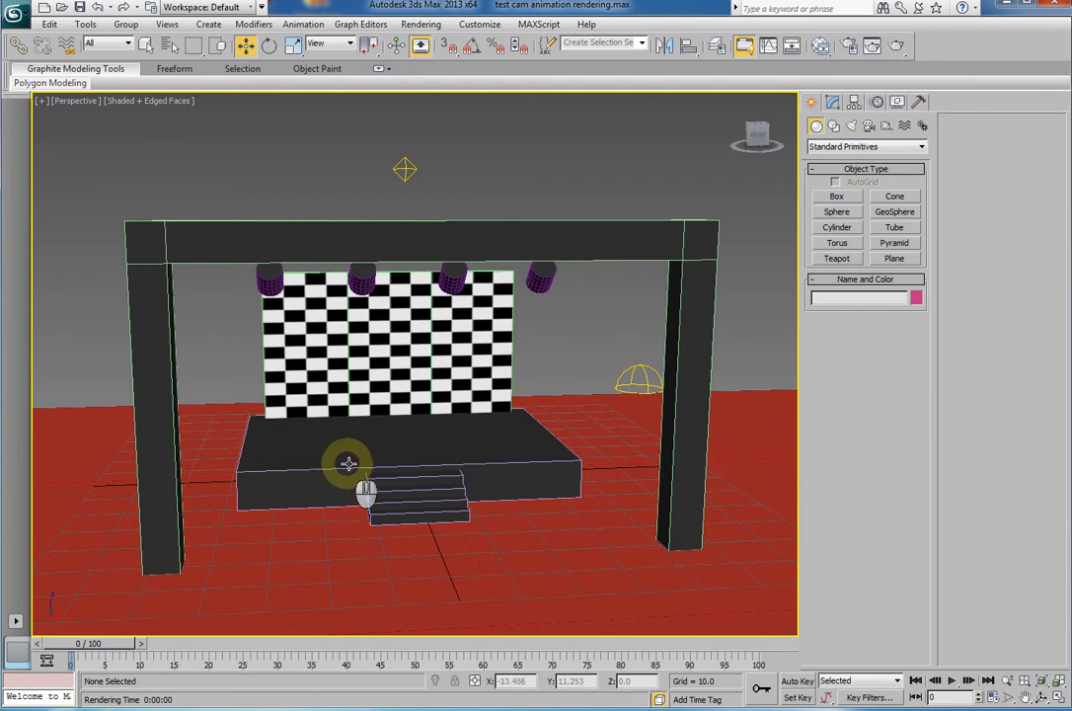
- Examine the stage, truss, spotlights and checkered backdrop from several angles and distances in the perspective view
alt+middle_drag(347, 463, 310, 442)
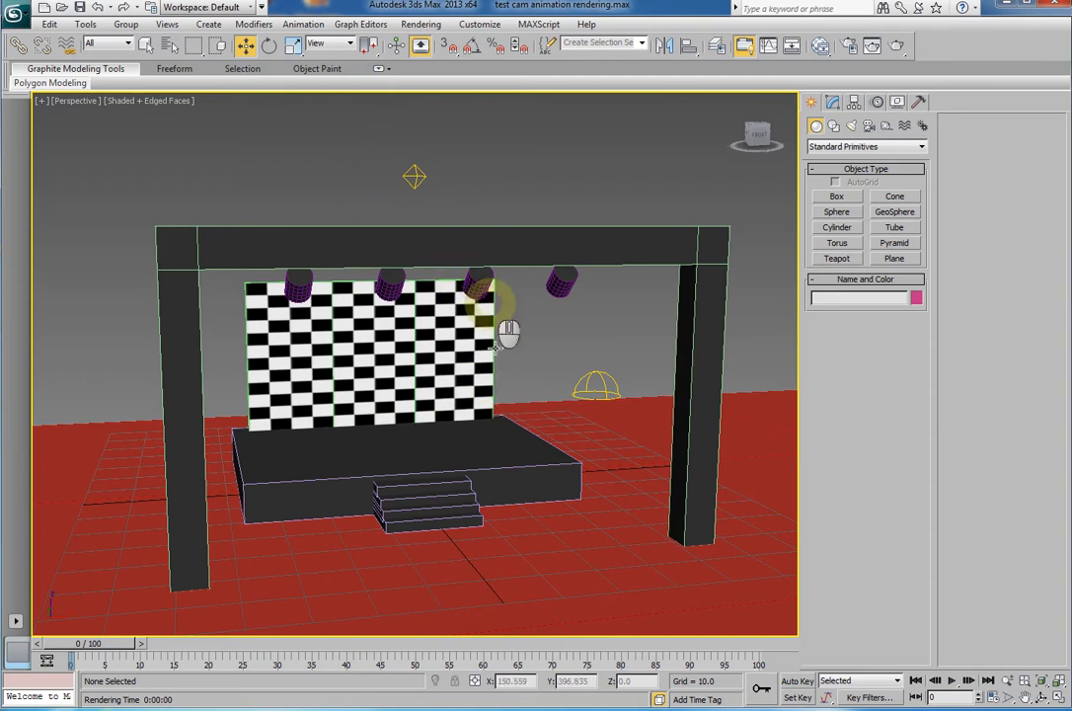
alt+middle_drag(440, 373, 462, 319)
alt+middle_drag(518, 350, 475, 363)
scroll(461, 368, down, 4)
alt+middle_drag(586, 386, 440, 327)
scroll(591, 374, up, 3)
scroll(489, 357, up, 2)
scroll(457, 340, down, 3)
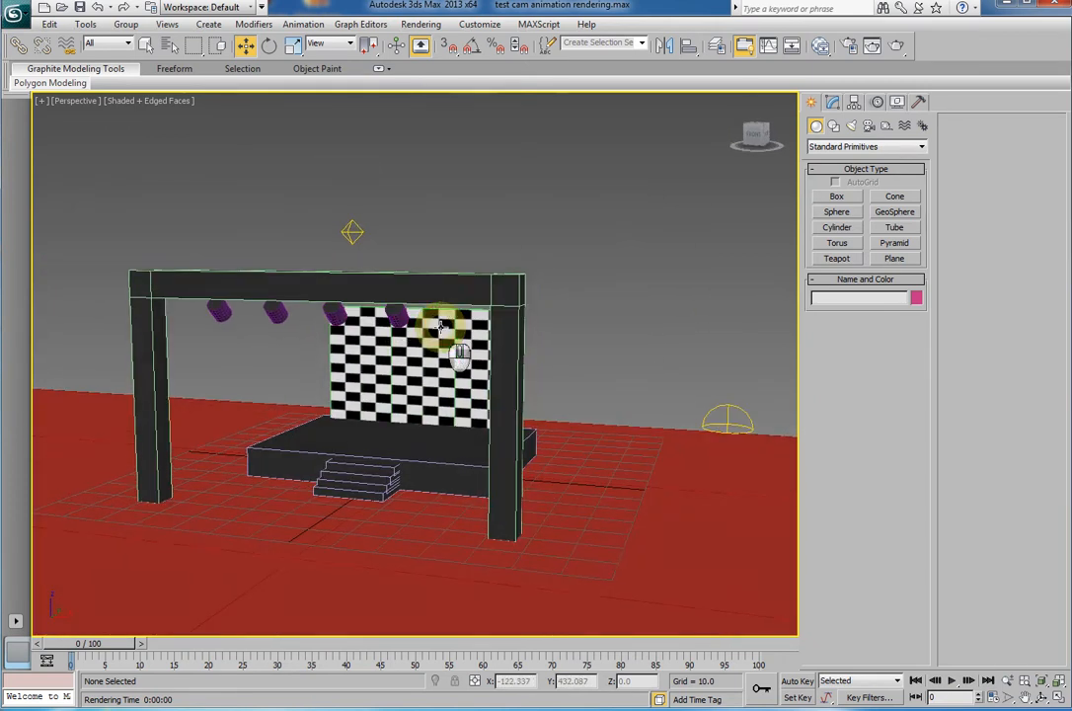
- Render the perspective view of the stage, check the frame and close the render window
key(shift+q)
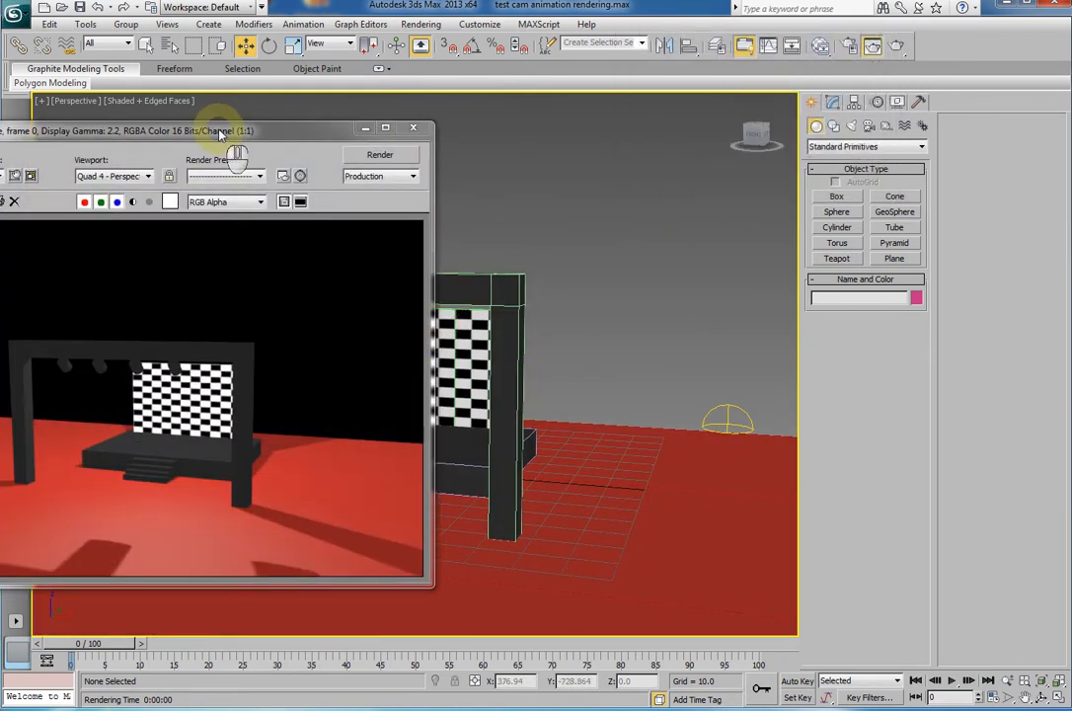
drag(221, 134, 491, 144)
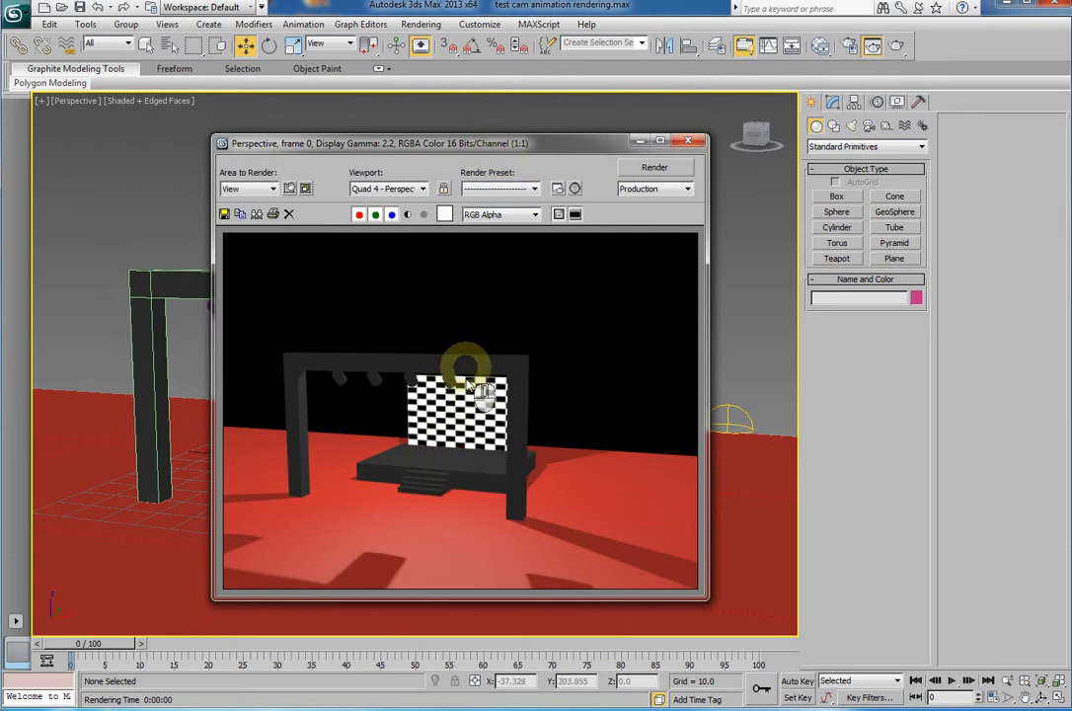
click(689, 145)
- Create a standard Free camera on the red floor in front of the truss and leave creation mode
alt+middle_drag(474, 278, 476, 424)
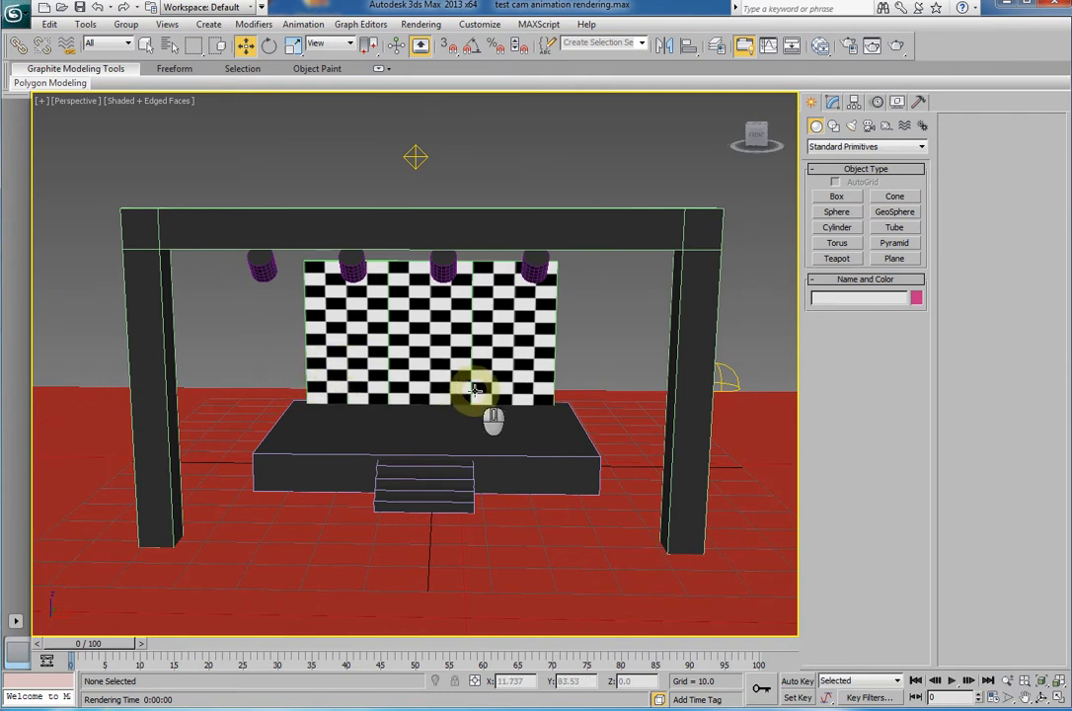
alt+middle_drag(475, 395, 466, 352)
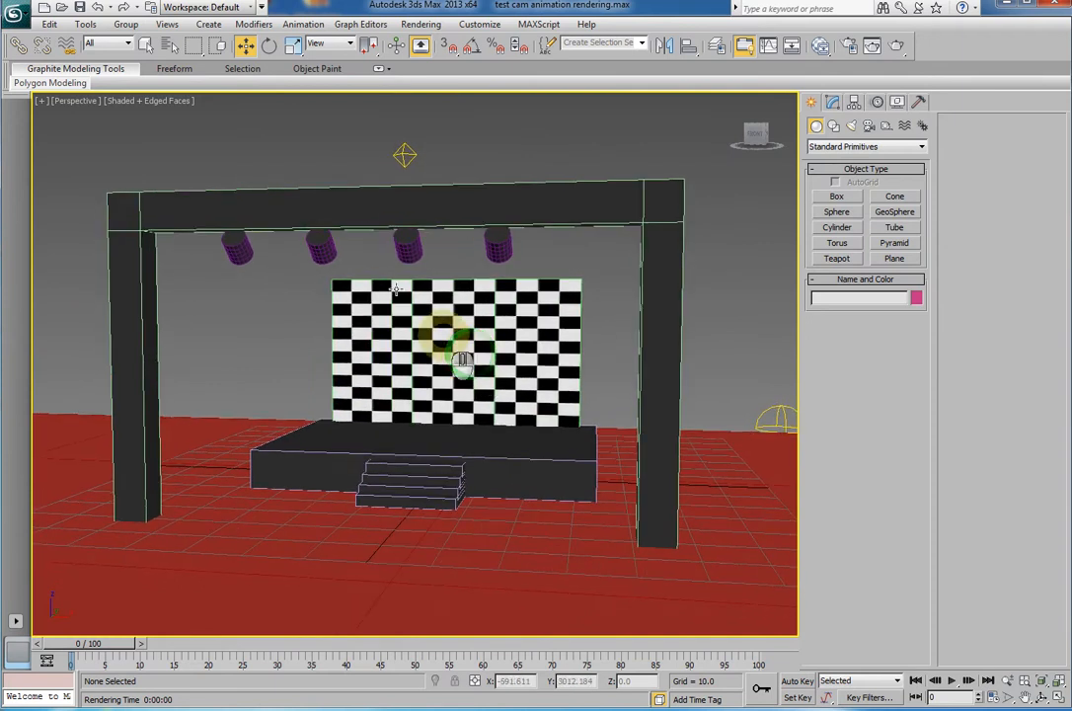
alt+middle_drag(515, 299, 526, 316)
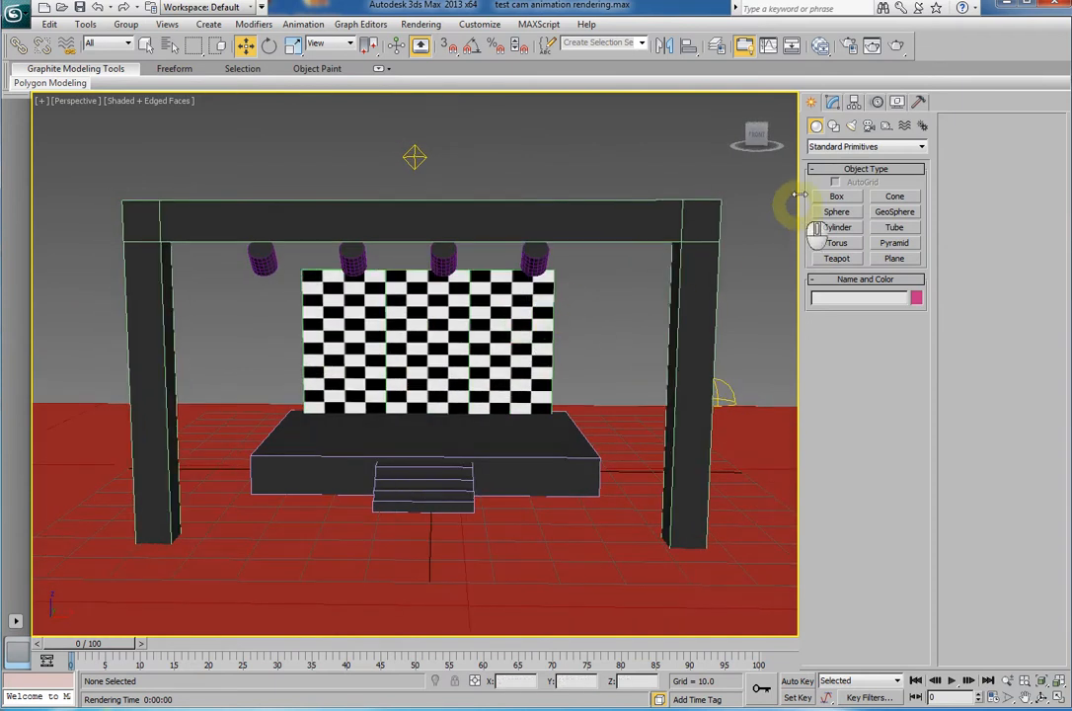
click(870, 127)
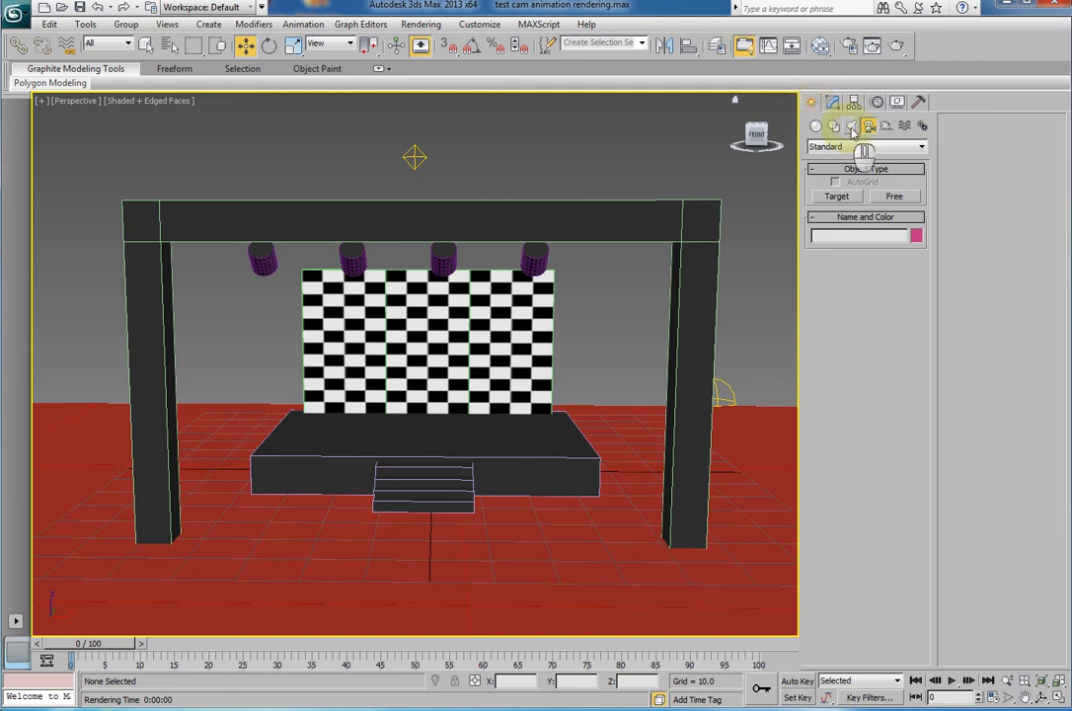
click(895, 197)
alt+middle_drag(487, 305, 553, 345)
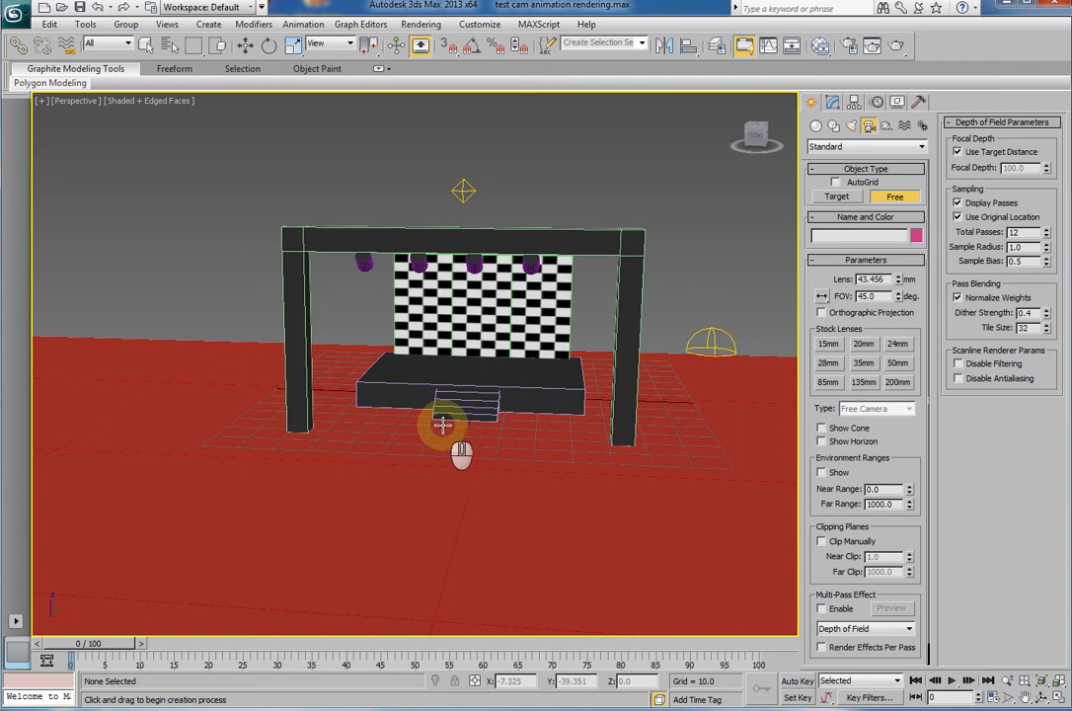
alt+middle_drag(426, 443, 419, 446)
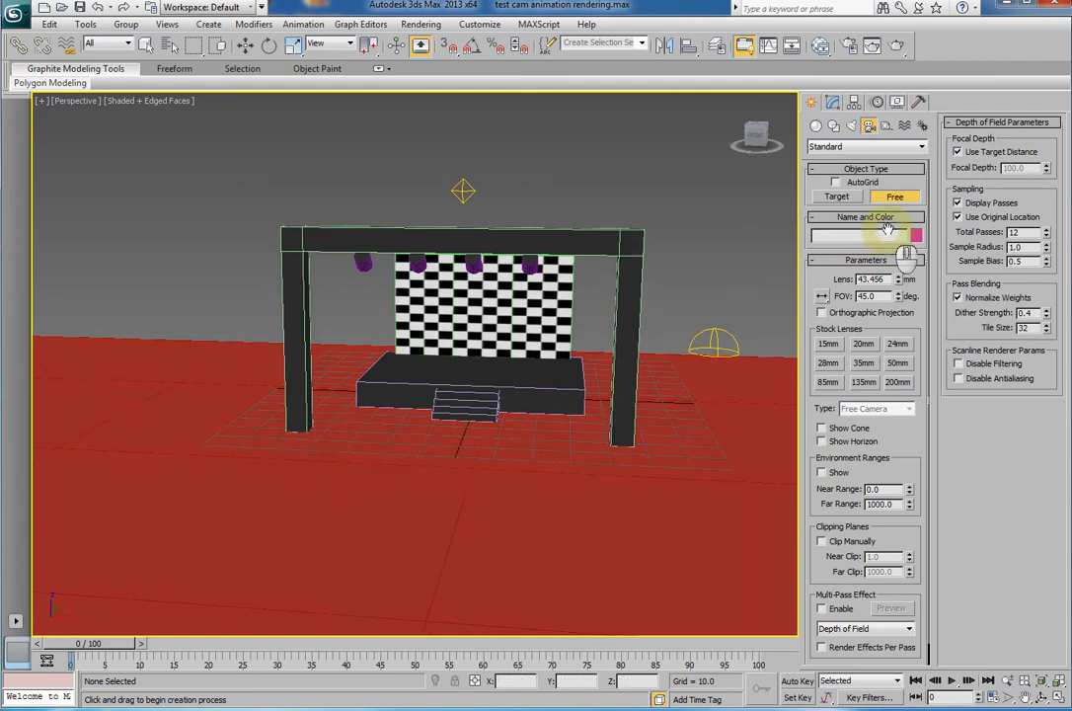
alt+middle_drag(547, 340, 605, 363)
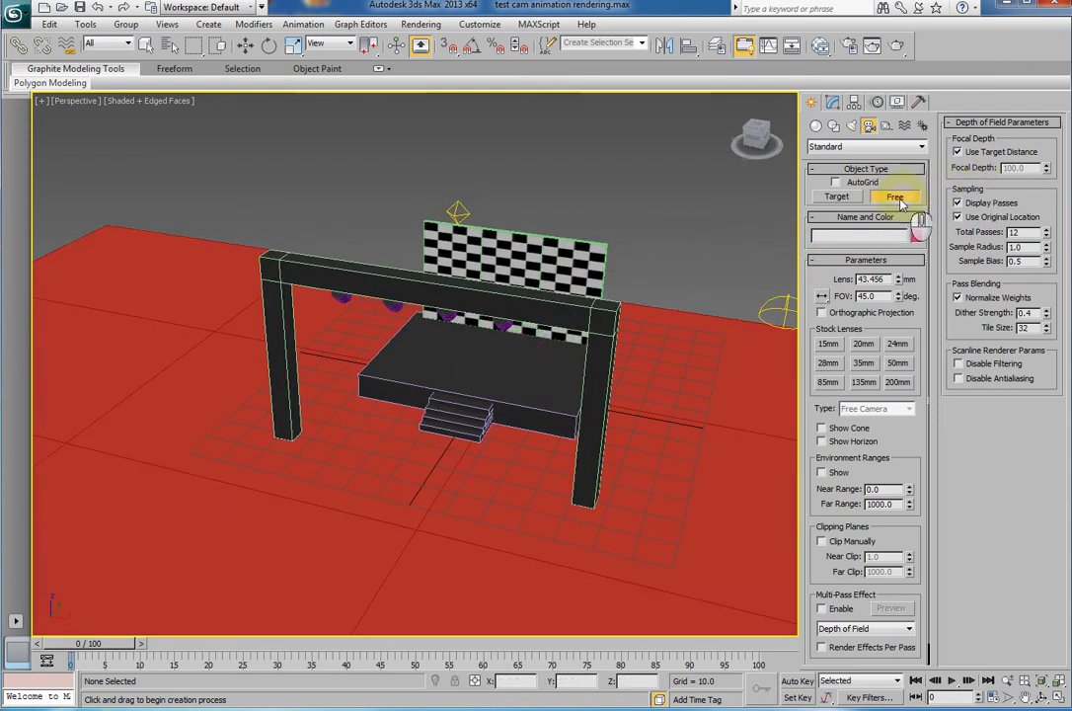
click(265, 525)
alt+middle_drag(361, 525, 412, 472)
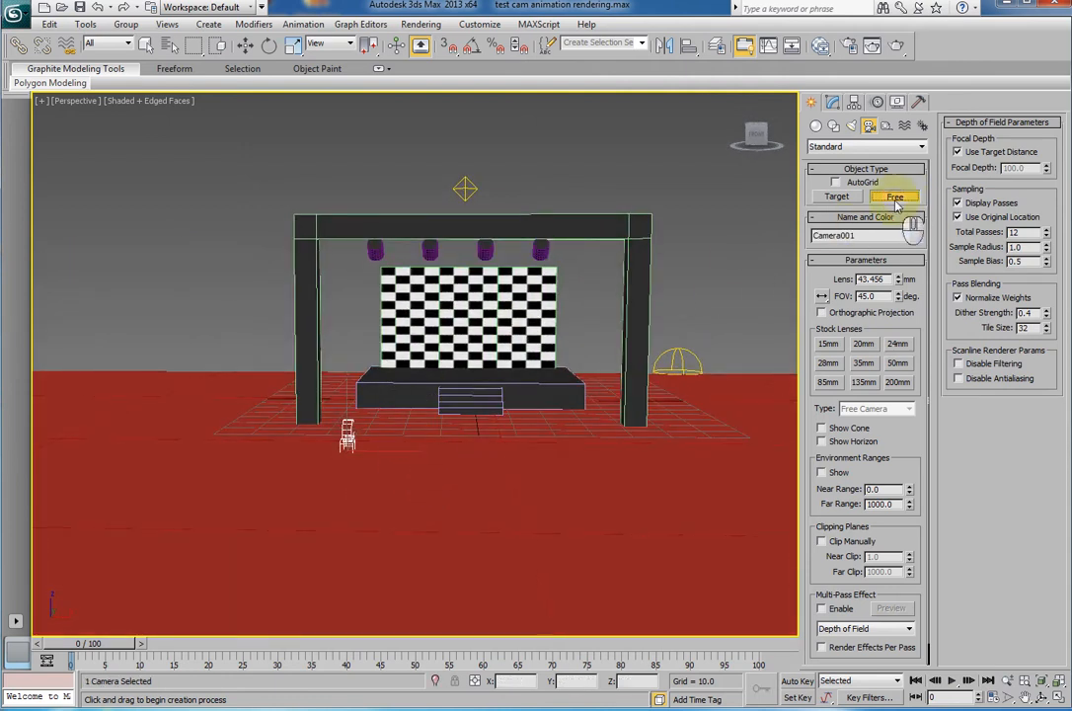
right_click(566, 189)
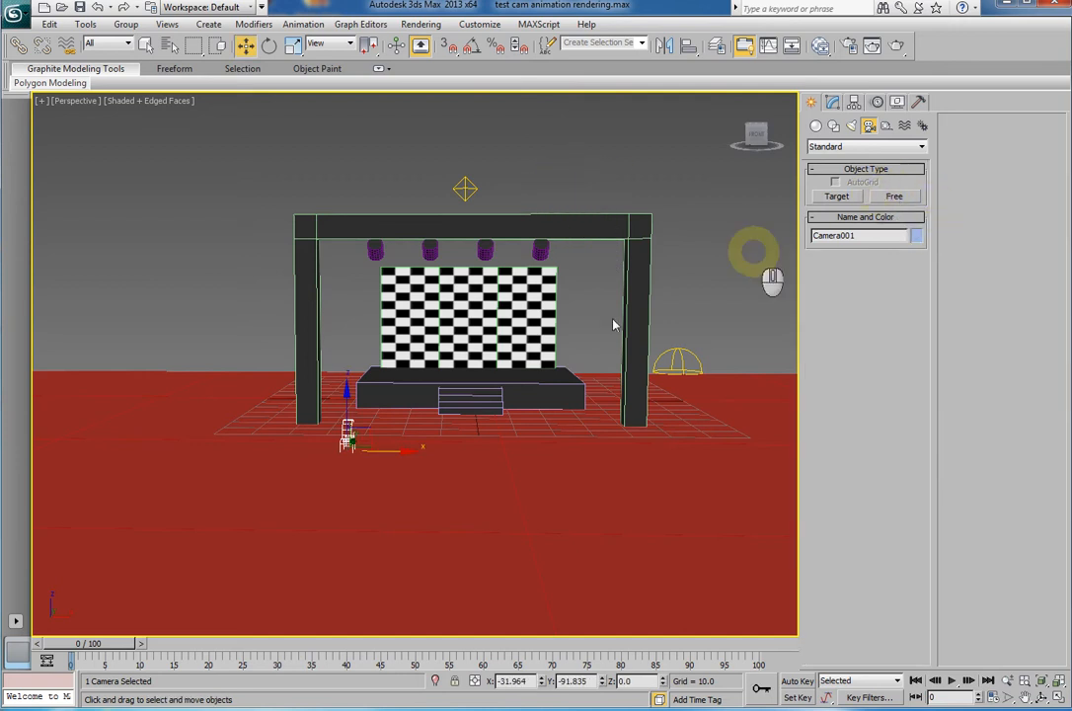
- Raise the new camera above the floor to about X -28, Z 38
alt+middle_drag(390, 412, 393, 440)
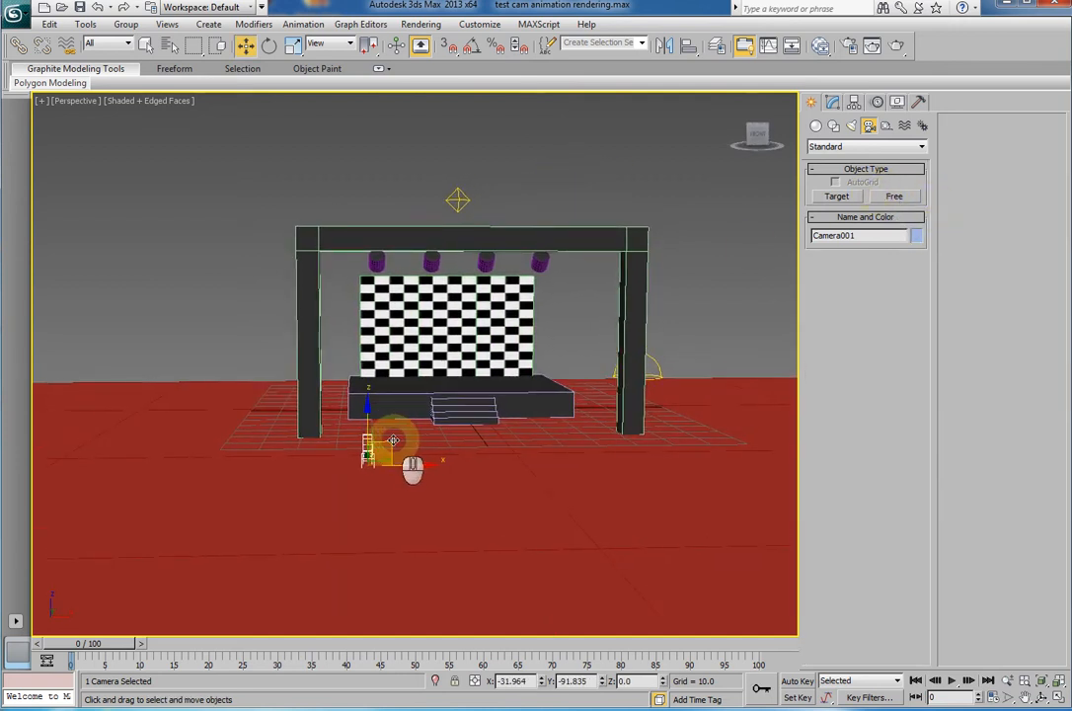
drag(390, 441, 407, 277)
alt+middle_drag(407, 277, 482, 348)
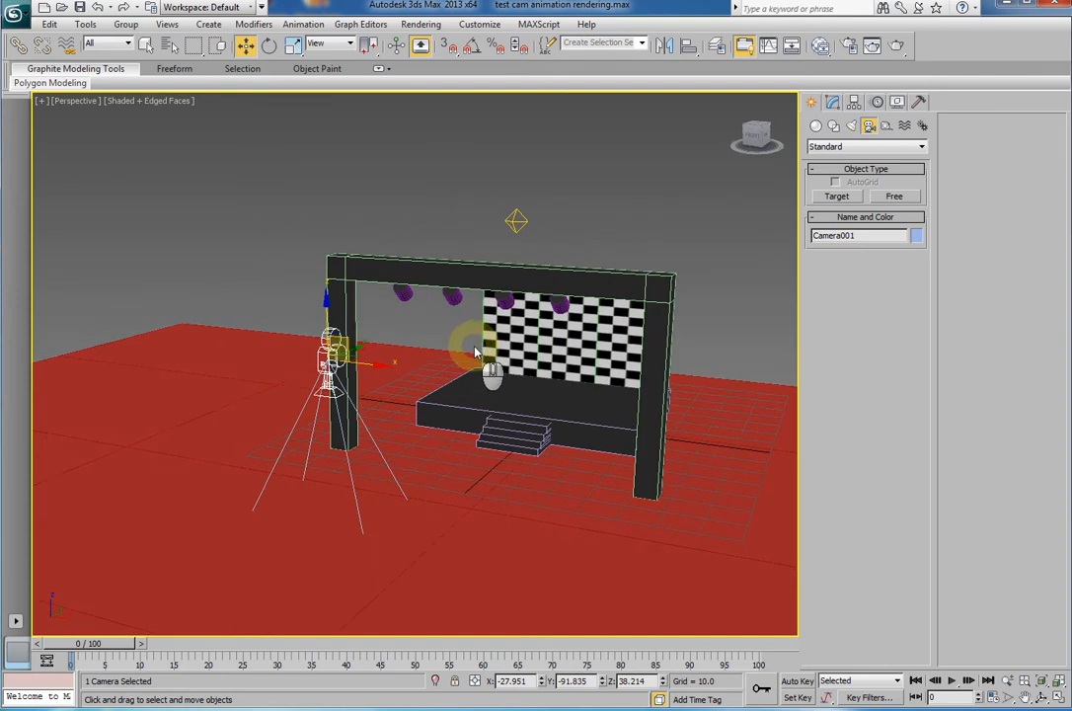
- Rotate the camera about its X axis to about 76 degrees so it faces the stage
alt+middle_drag(439, 383, 311, 310)
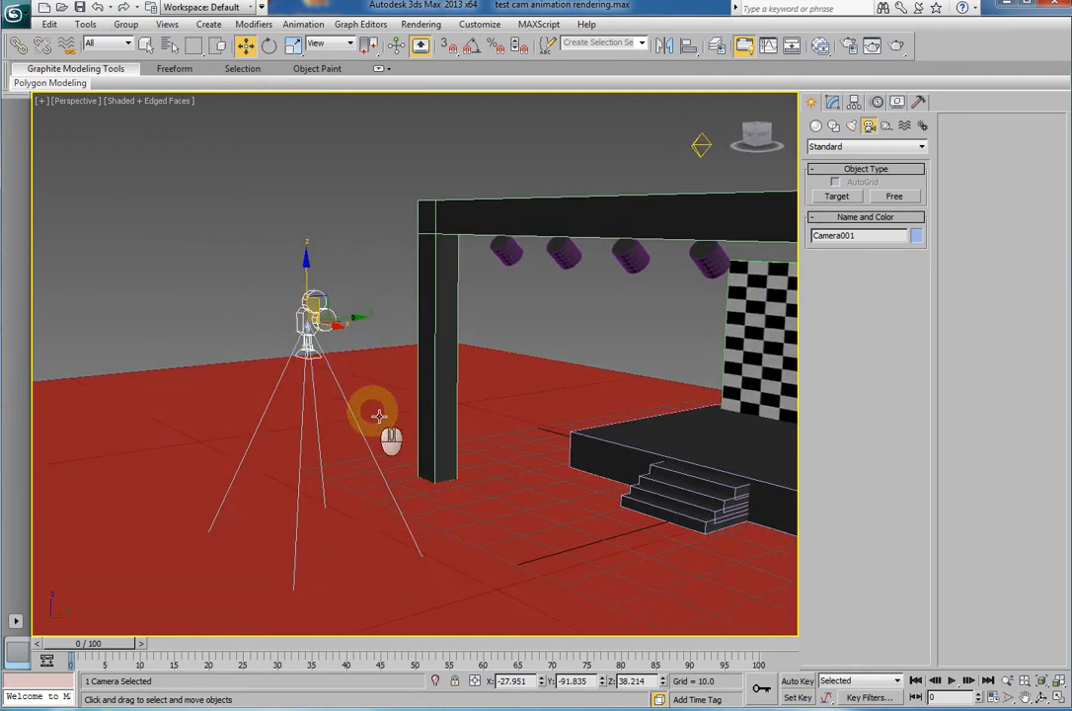
alt+middle_drag(378, 415, 517, 489)
alt+middle_drag(376, 428, 287, 402)
key(e)
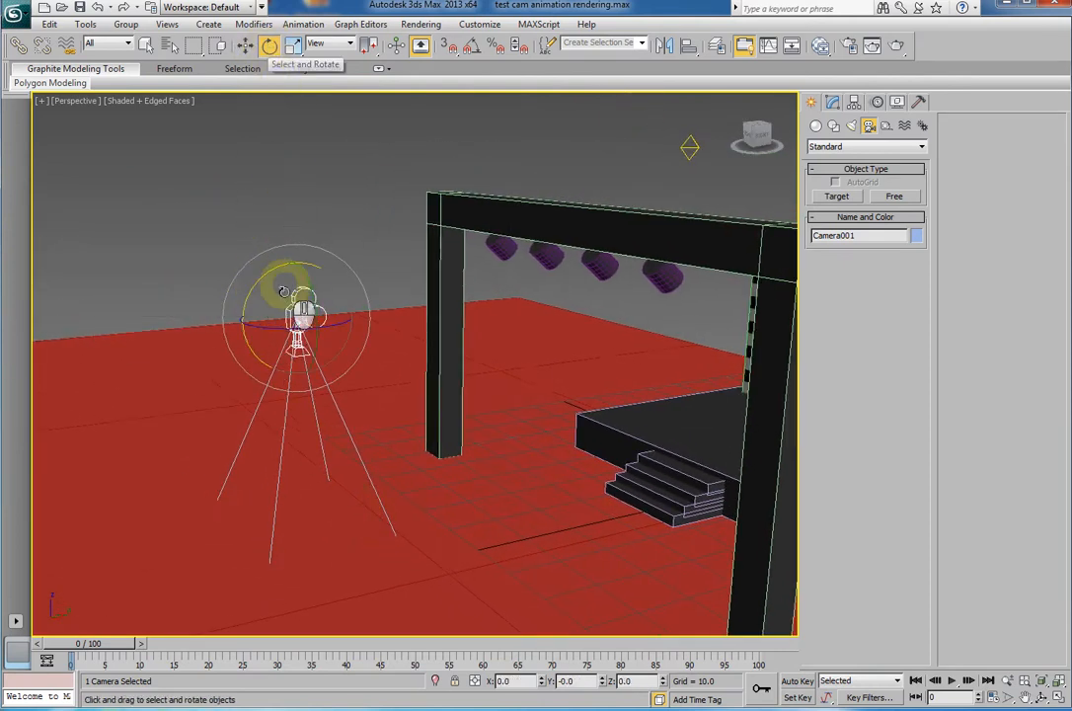
drag(252, 285, 206, 385)
- Switch to the four-viewport layout and enlarge the Left and Perspective viewports
alt+middle_drag(205, 385, 645, 430)
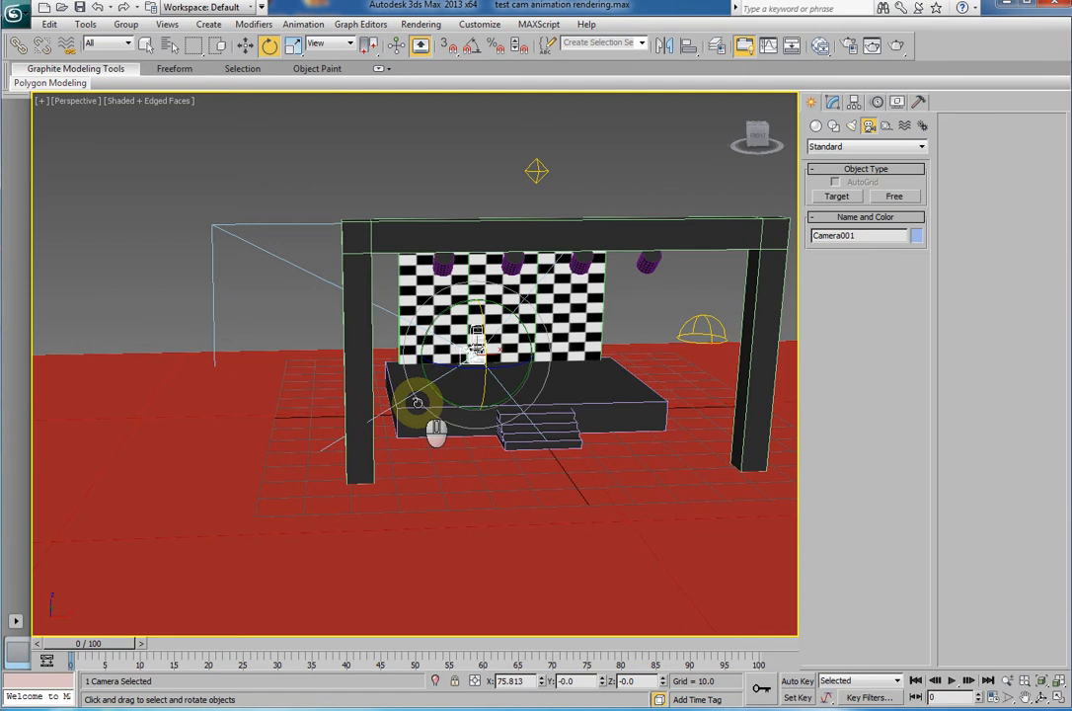
click(1059, 697)
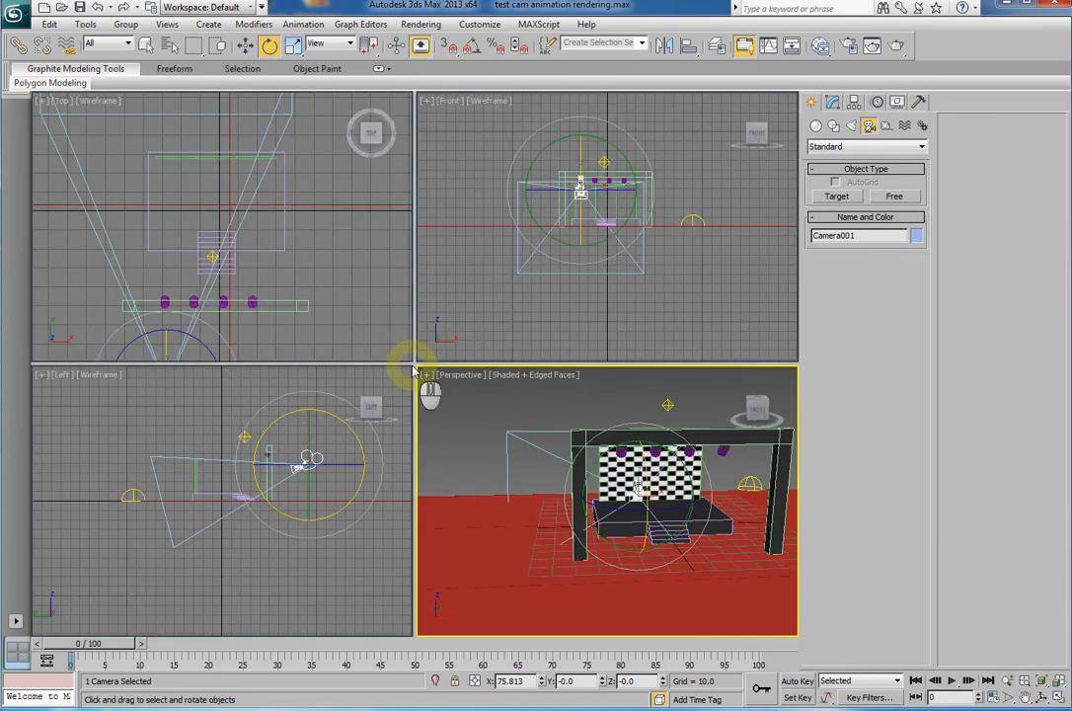
drag(417, 364, 411, 215)
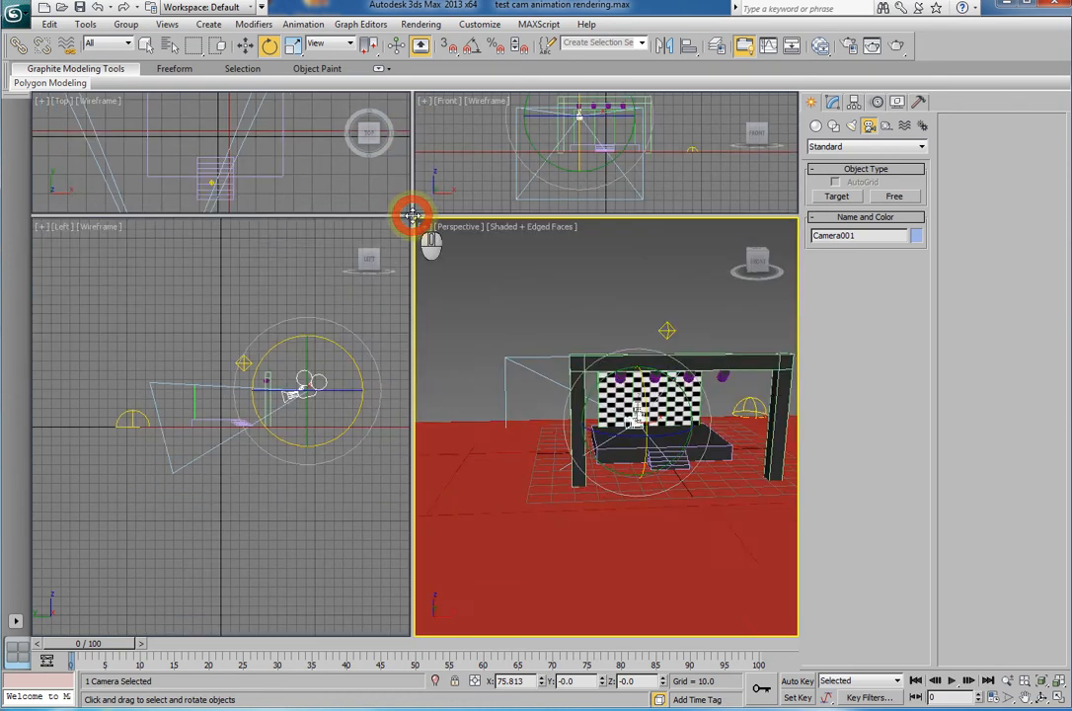
- Change the Left viewport to the Camera001 view and set its display to Shaded
right_click(150, 301)
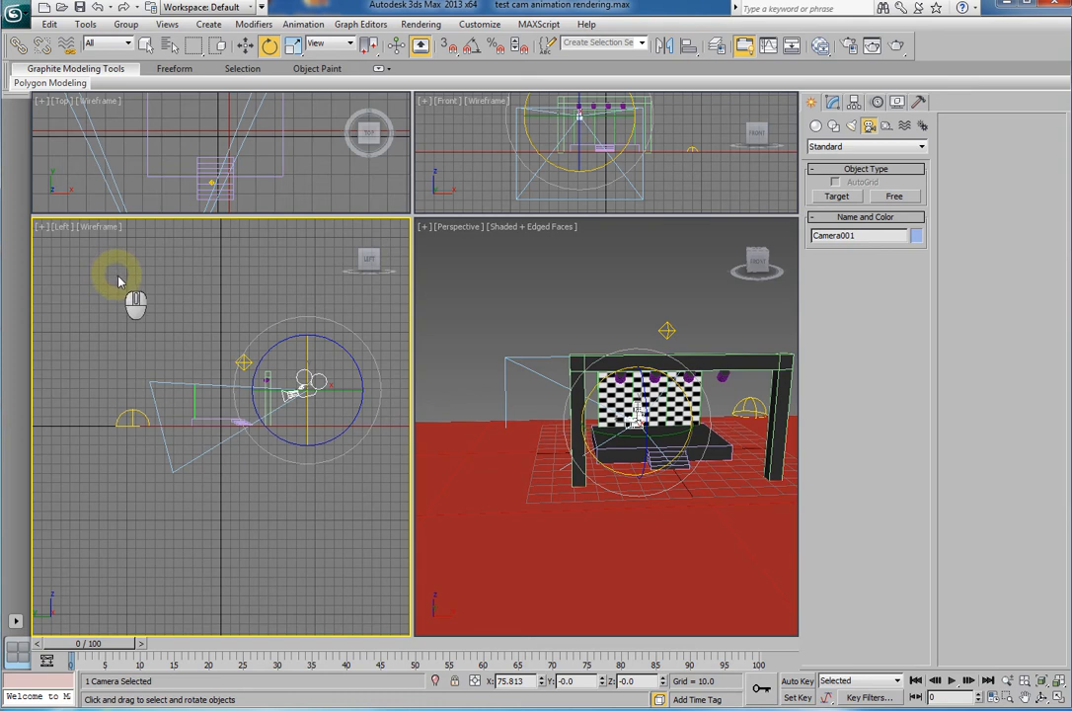
click(61, 229)
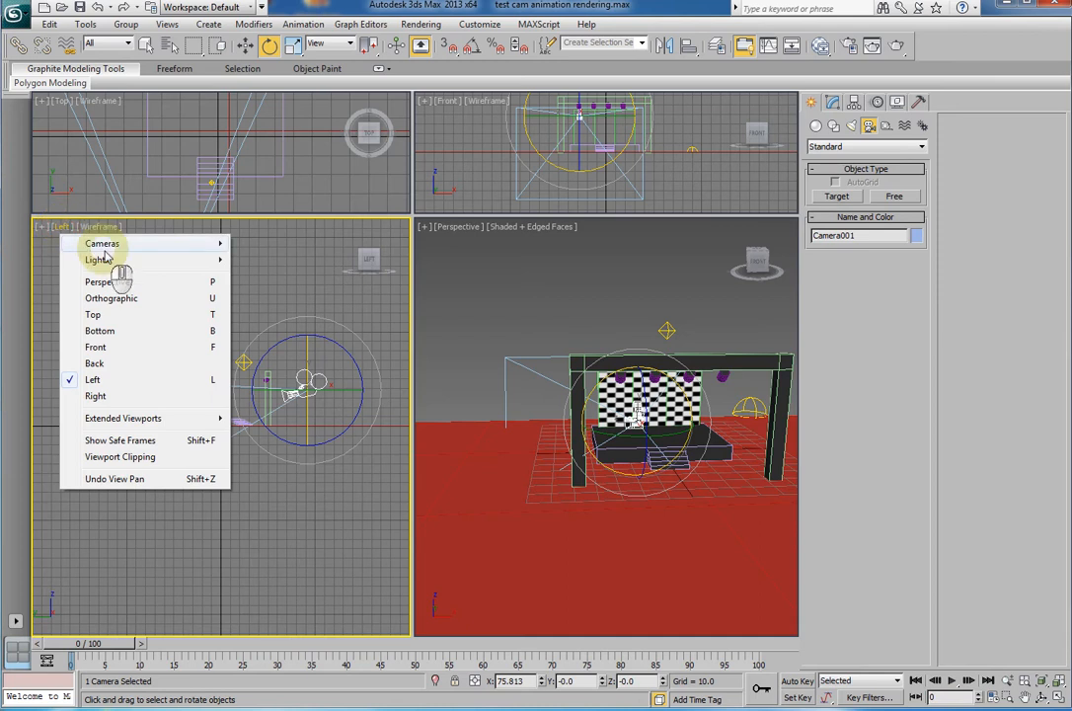
click(99, 242)
click(274, 245)
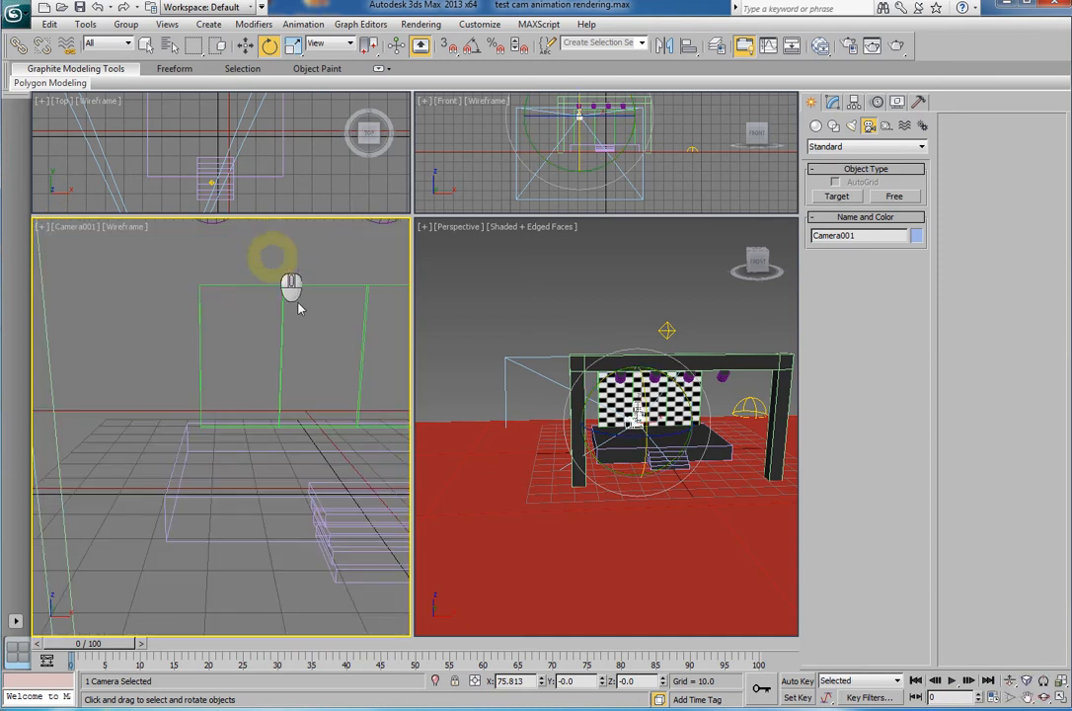
click(127, 229)
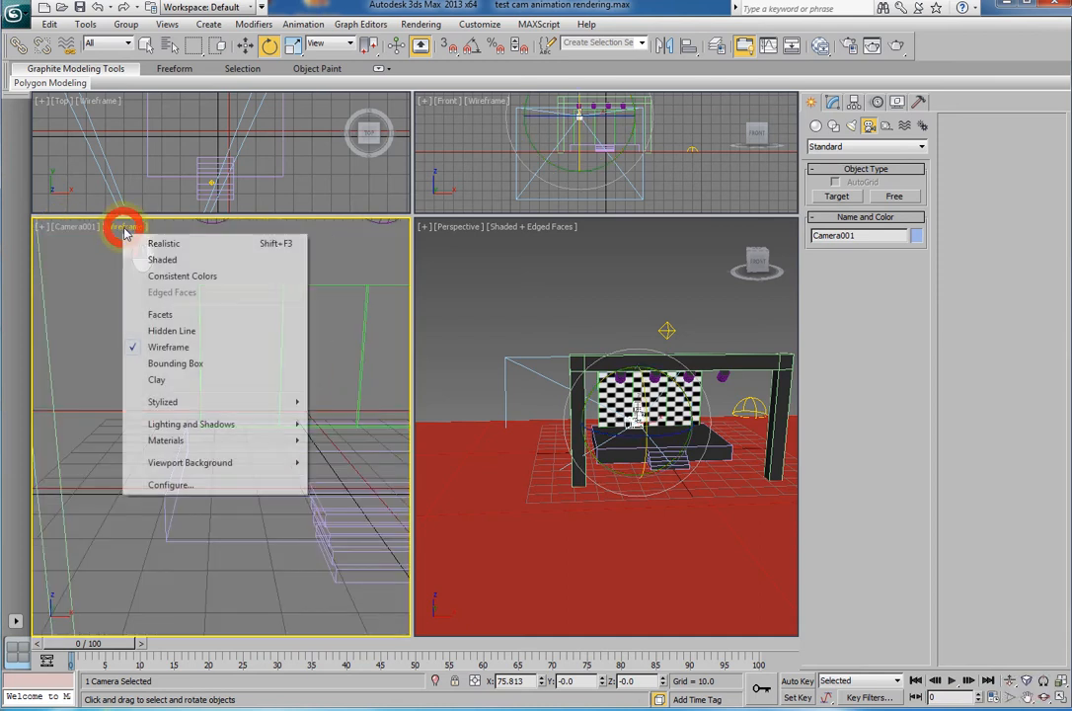
click(161, 261)
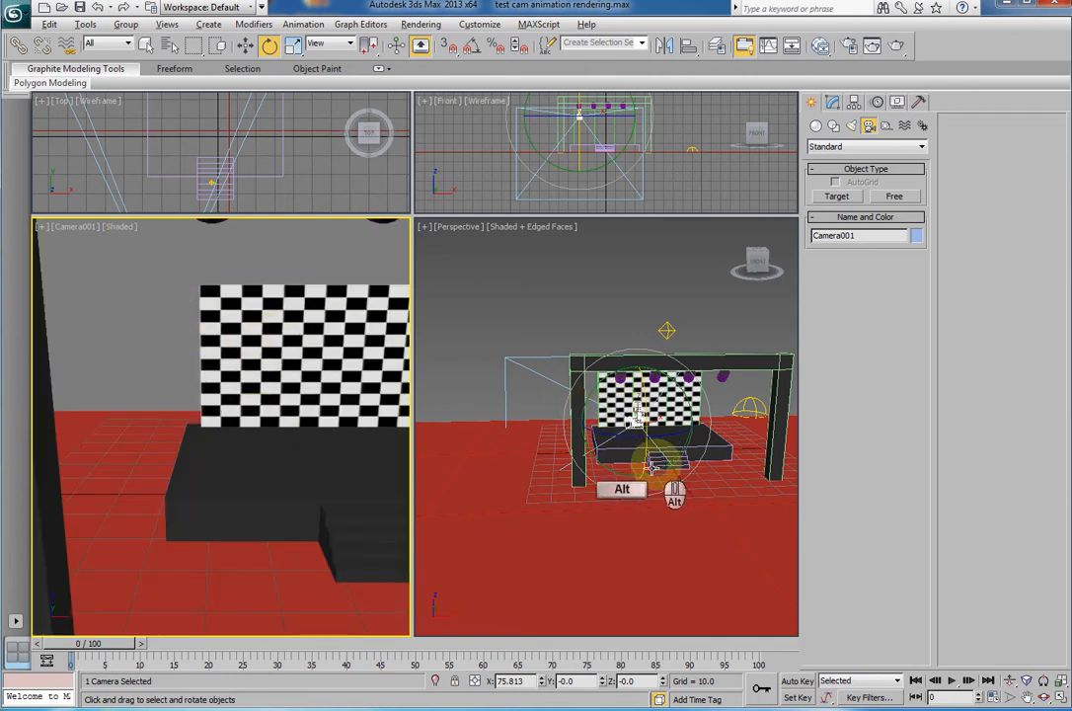
- Show safe frames in the Camera001 viewport
alt+middle_drag(642, 469, 582, 469)
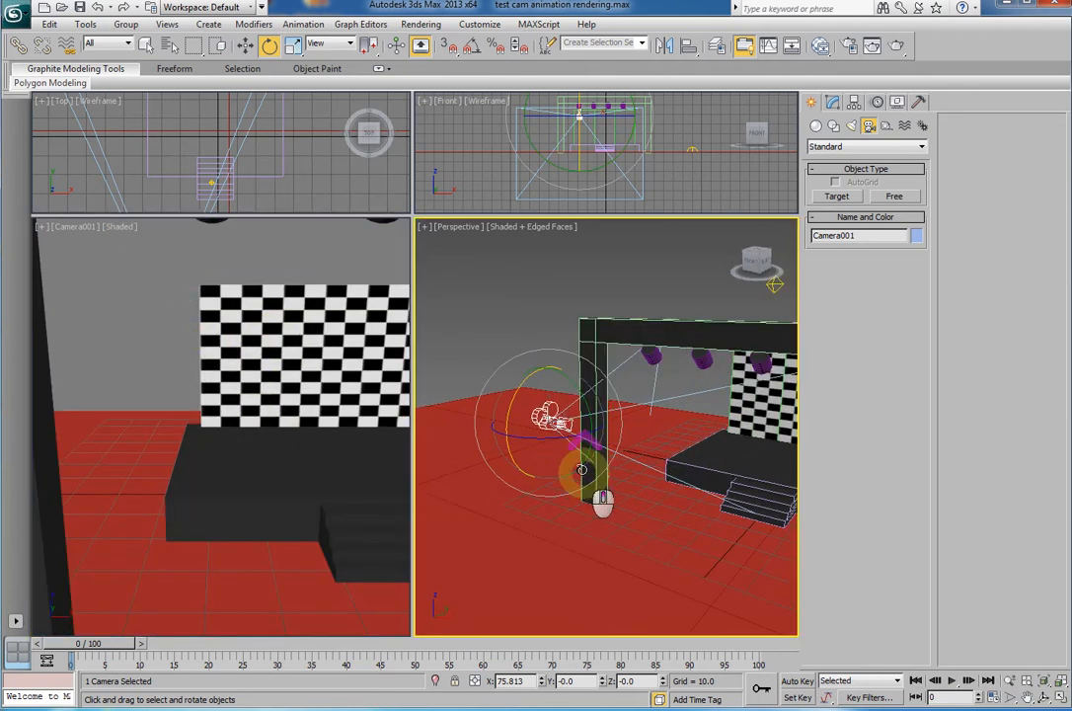
click(75, 230)
click(75, 230)
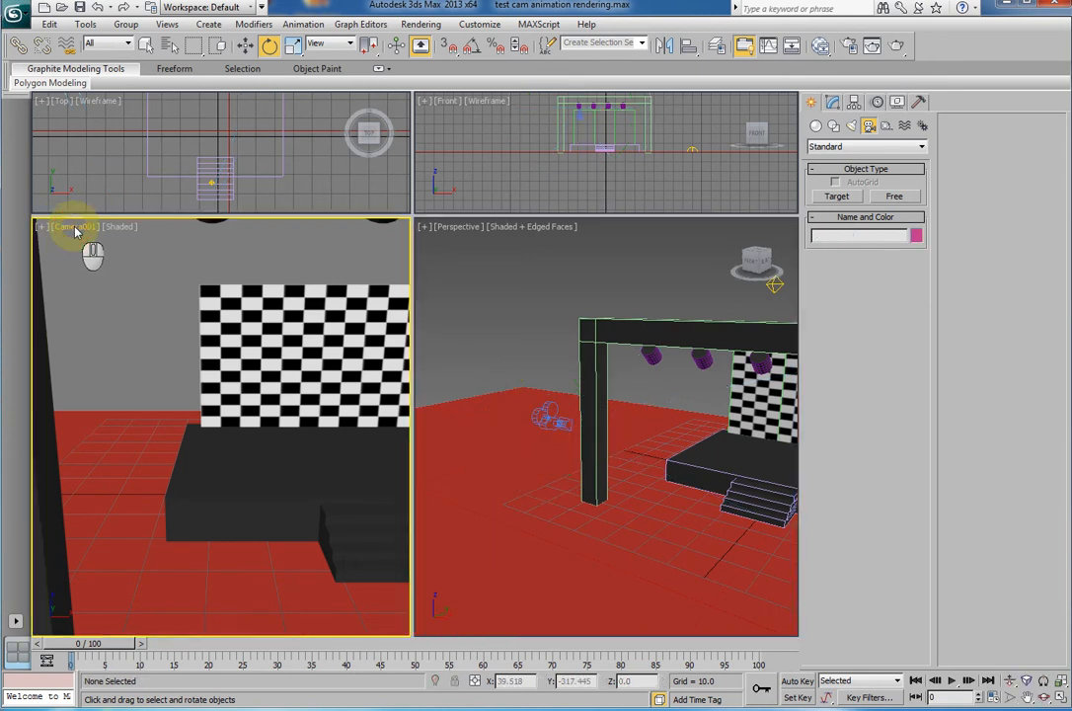
click(75, 230)
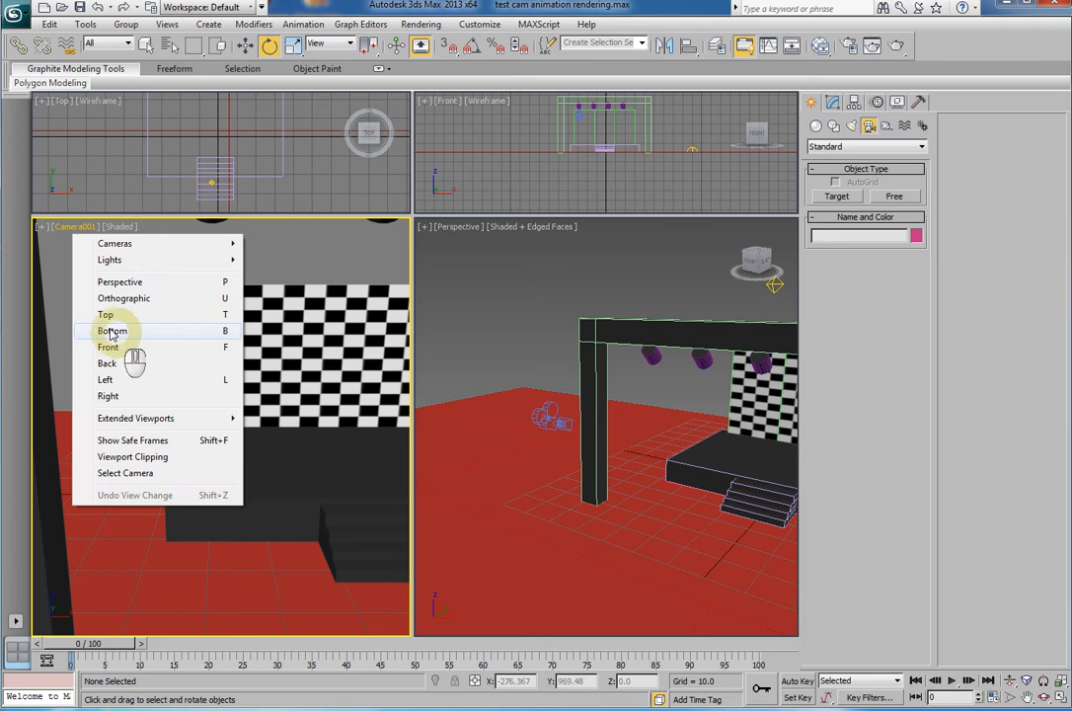
click(139, 440)
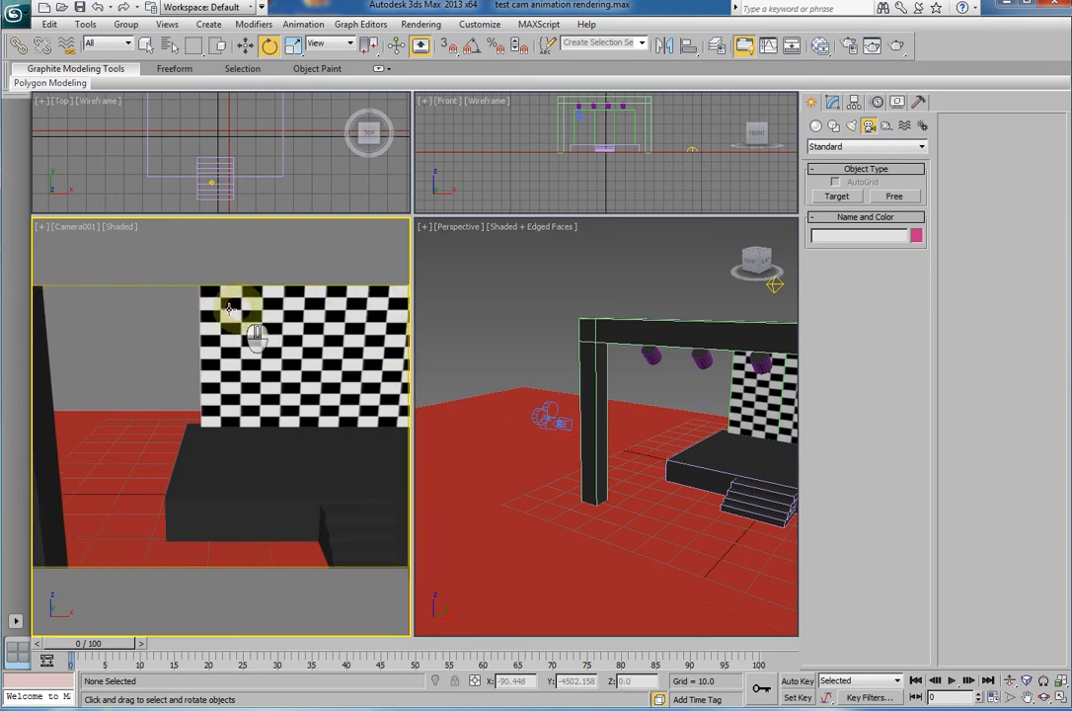
- Move Camera001 back from the stage and sideways to about X -10, Y -195
alt+middle_drag(660, 432, 597, 447)
click(512, 412)
key(w)
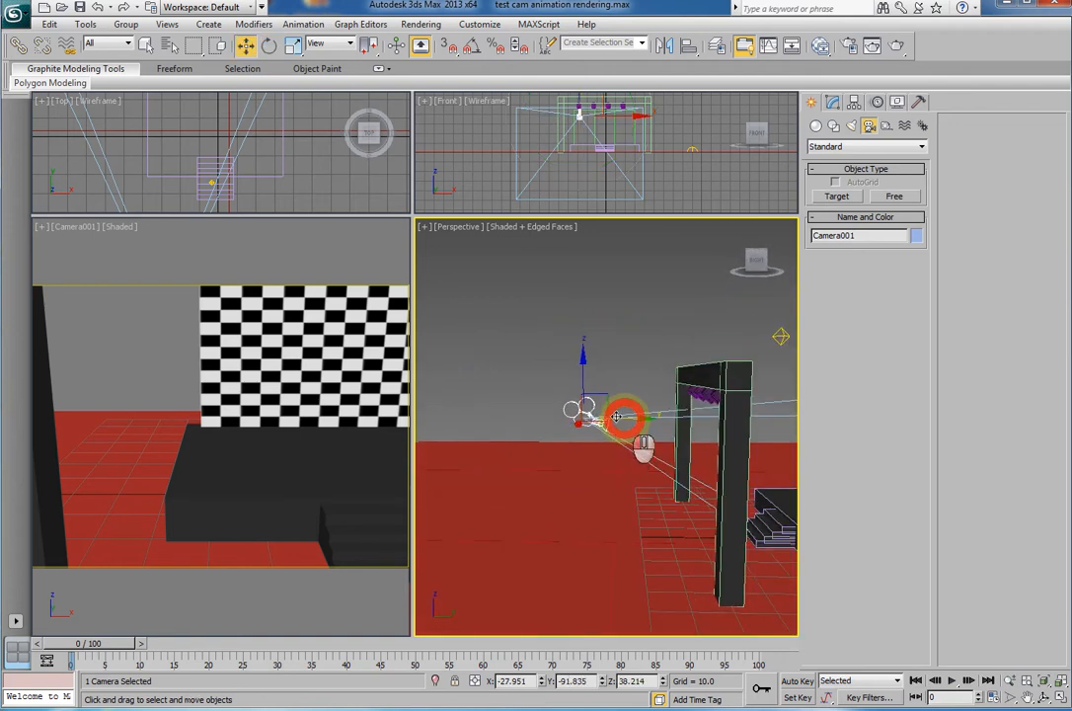
drag(616, 418, 434, 409)
mouse_move(592, 479)
alt+middle_down()
mouse_move(727, 498)
mouse_move(766, 517)
mouse_move(617, 520)
mouse_move(582, 494)
alt+middle_up()
drag(556, 481, 527, 510)
- Tilt Camera001 upward to an X rotation of about 79 degrees to bring the spotlights into frame
key(e)
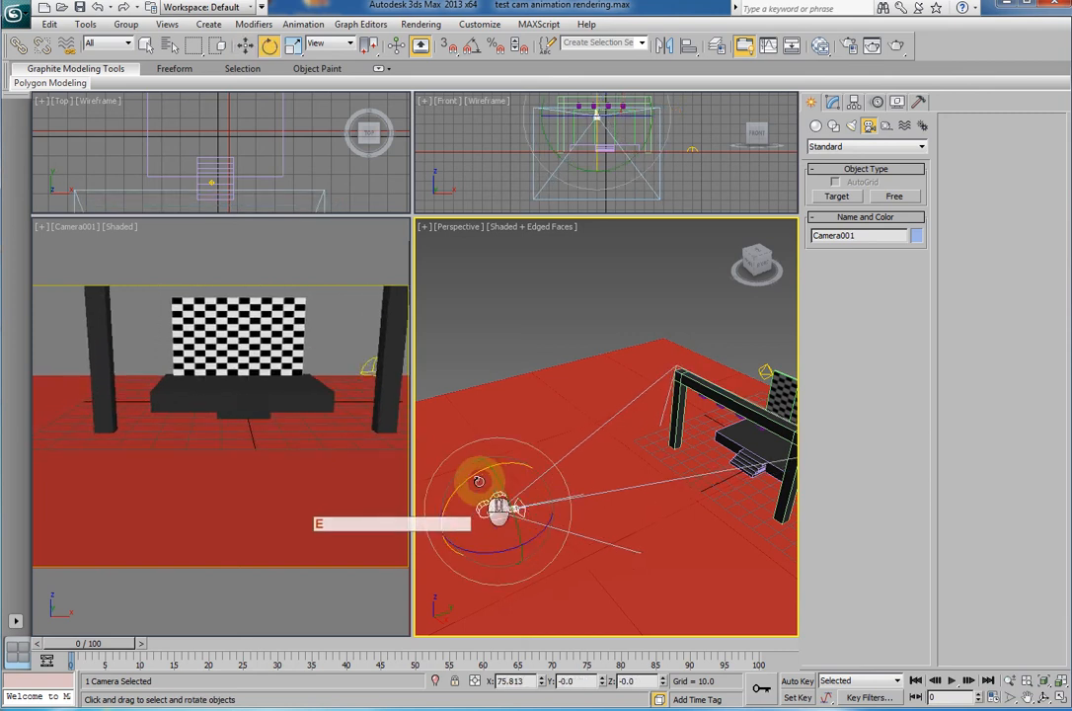
mouse_move(478, 481)
mouse_down()
mouse_move(455, 478)
mouse_move(468, 483)
mouse_up()
alt+middle_drag(582, 482, 625, 486)
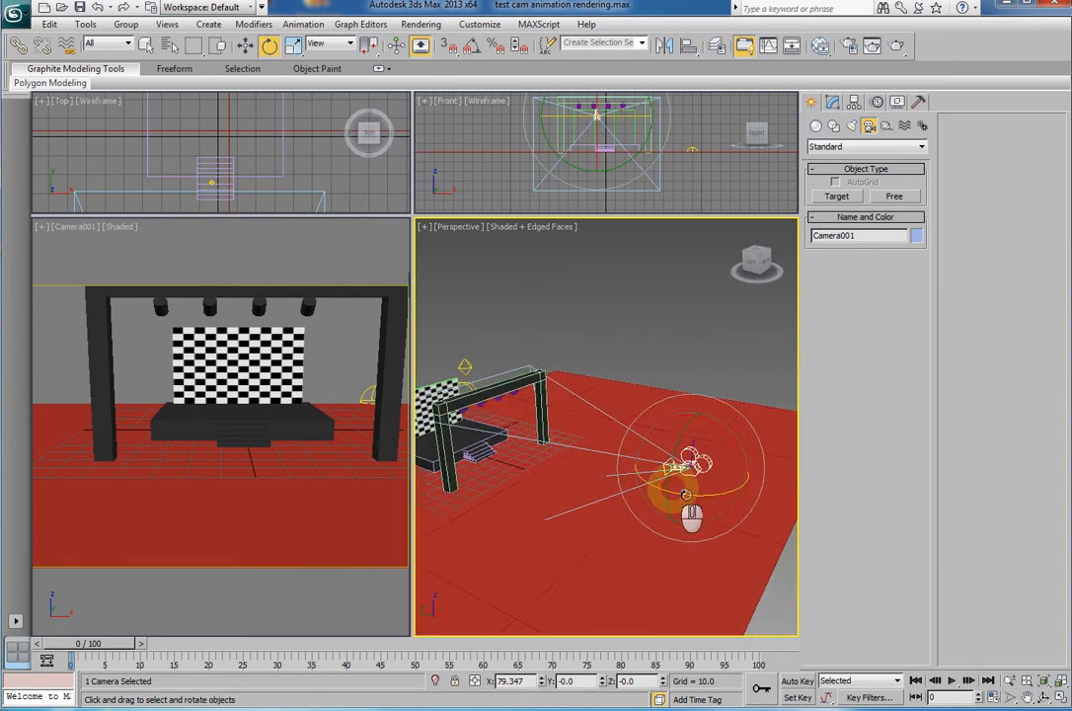
- Move Camera001 to about X -2, Z 47 so the whole truss fits in the safe frame
alt+middle_drag(671, 489, 608, 489)
key(w)
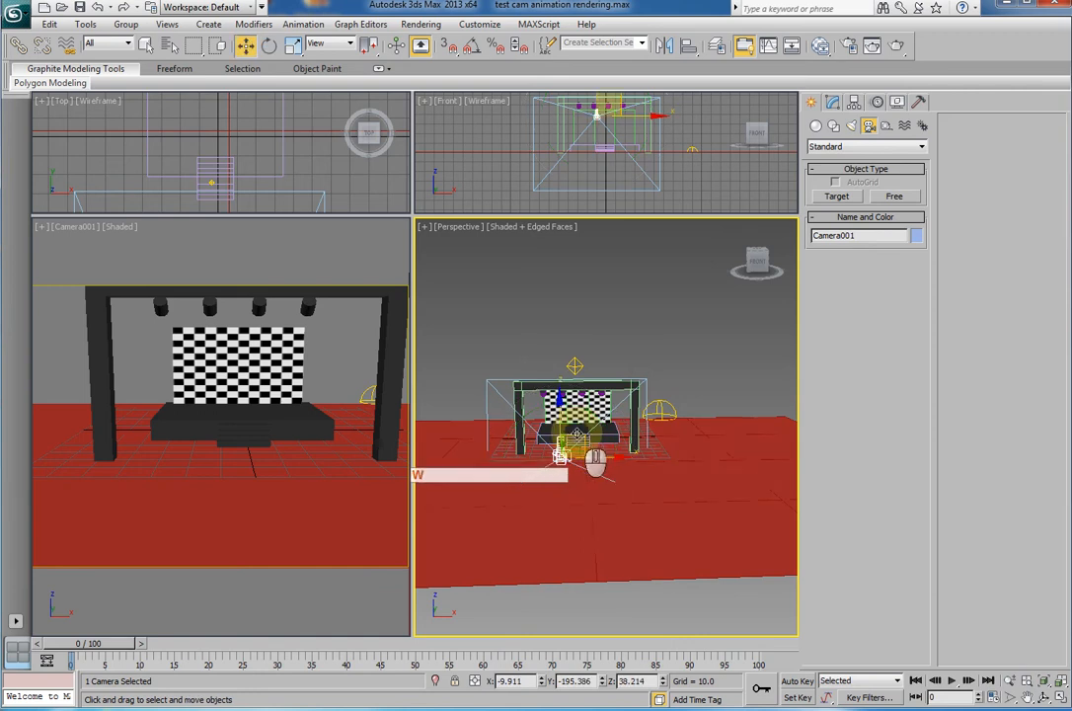
drag(583, 439, 593, 420)
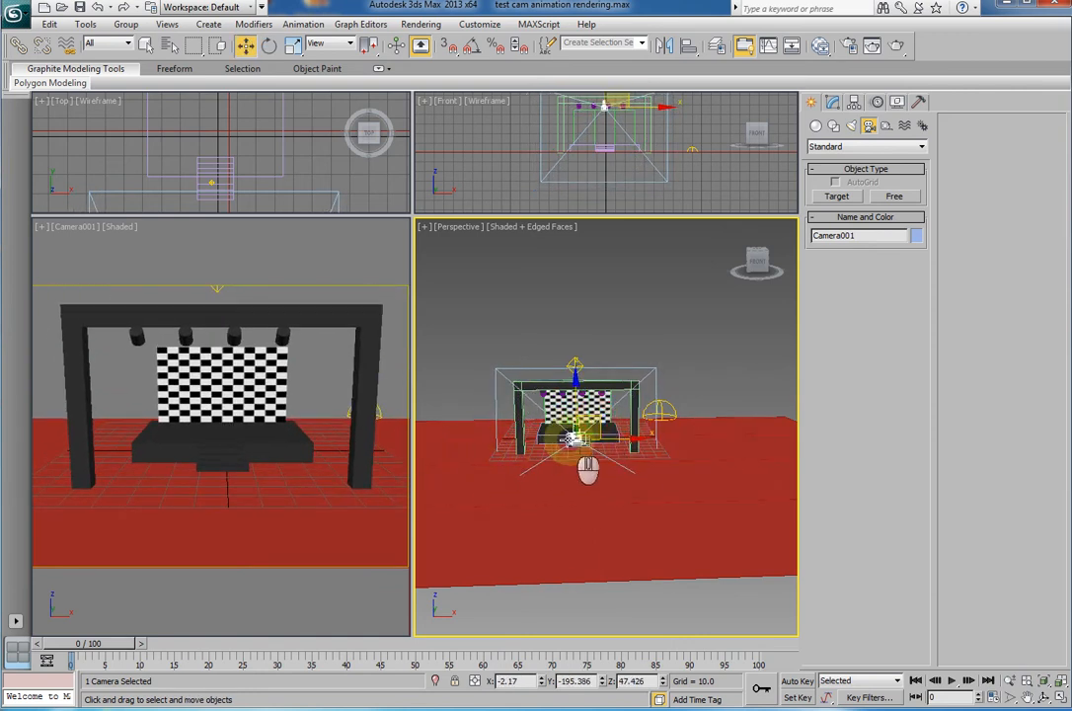
alt+middle_drag(572, 441, 449, 529)
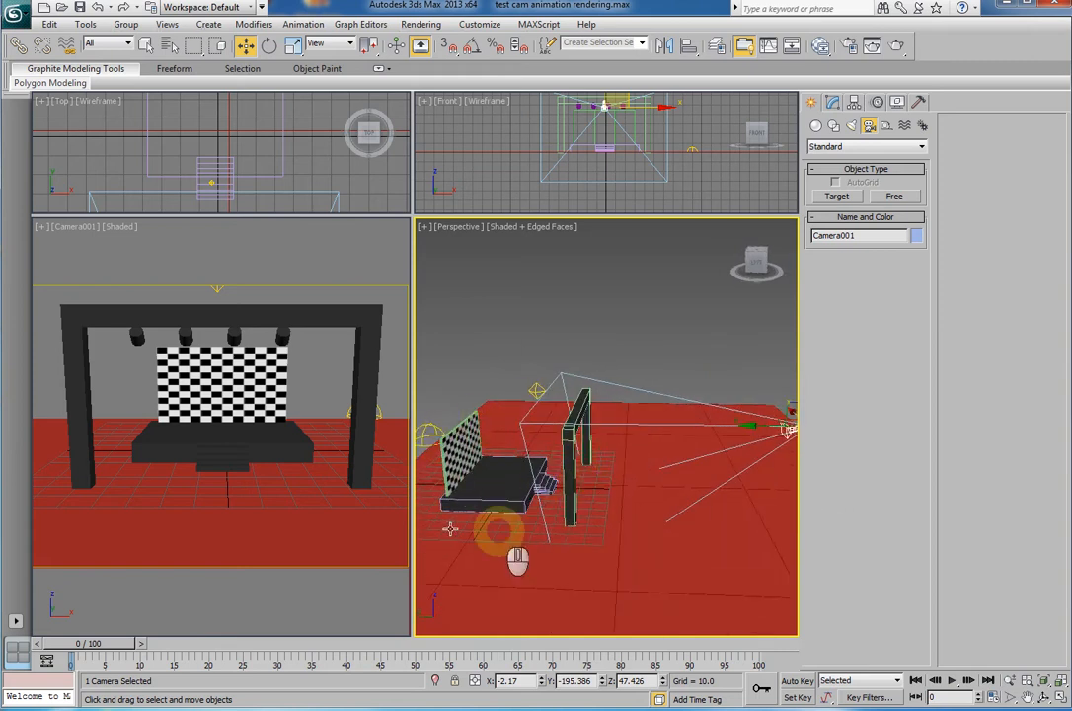
- Move Camera001 farther back and higher, to about Y -209, Z 53
alt+middle_drag(695, 500, 609, 505)
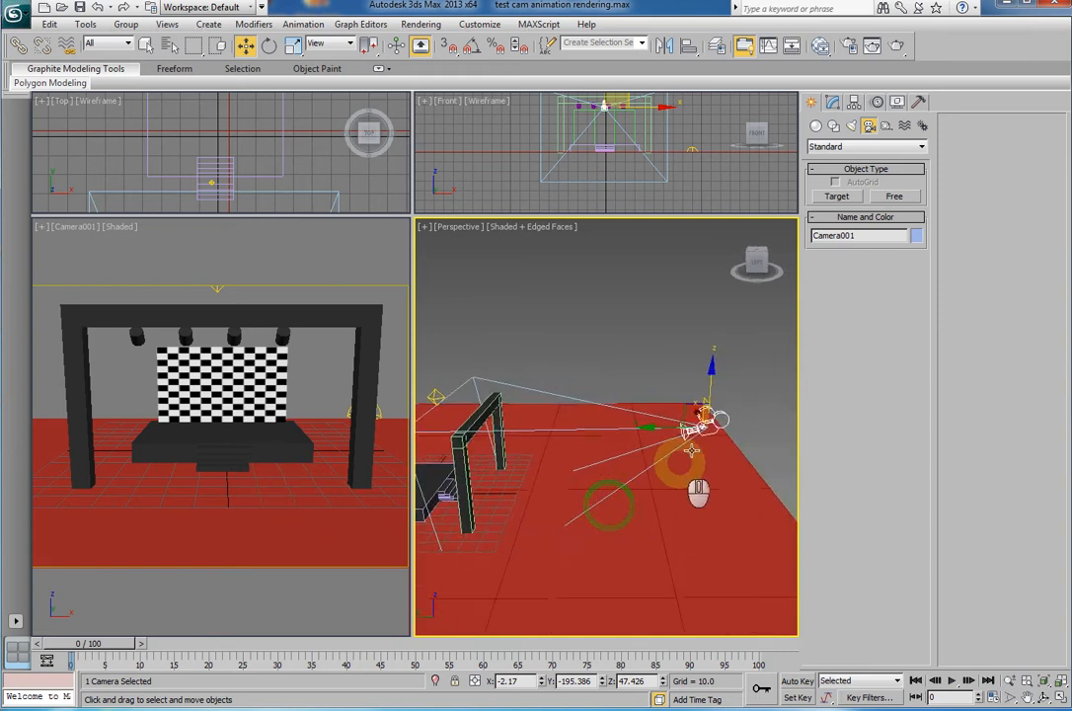
drag(683, 404, 709, 396)
alt+middle_drag(710, 396, 514, 436)
alt+middle_drag(612, 450, 620, 479)
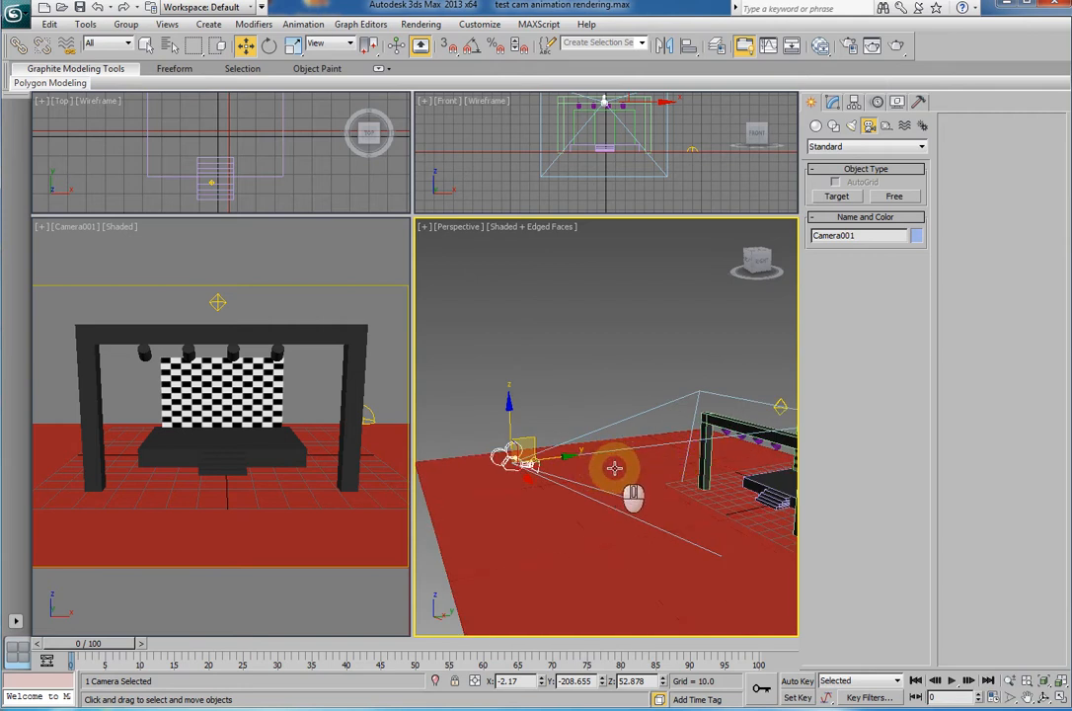
- Move Camera001 sideways along X past one side of the stage and rotate it about Z to about -17 degrees to face the stage
alt+middle_drag(606, 476, 691, 491)
drag(691, 490, 573, 478)
key(e)
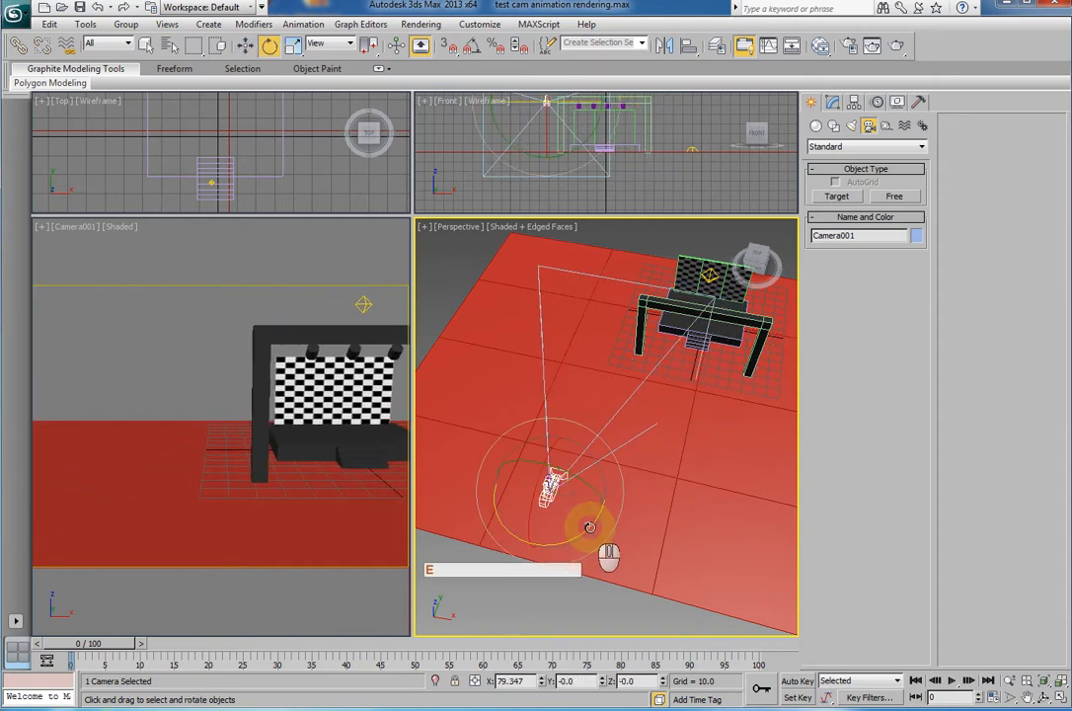
drag(588, 528, 572, 543)
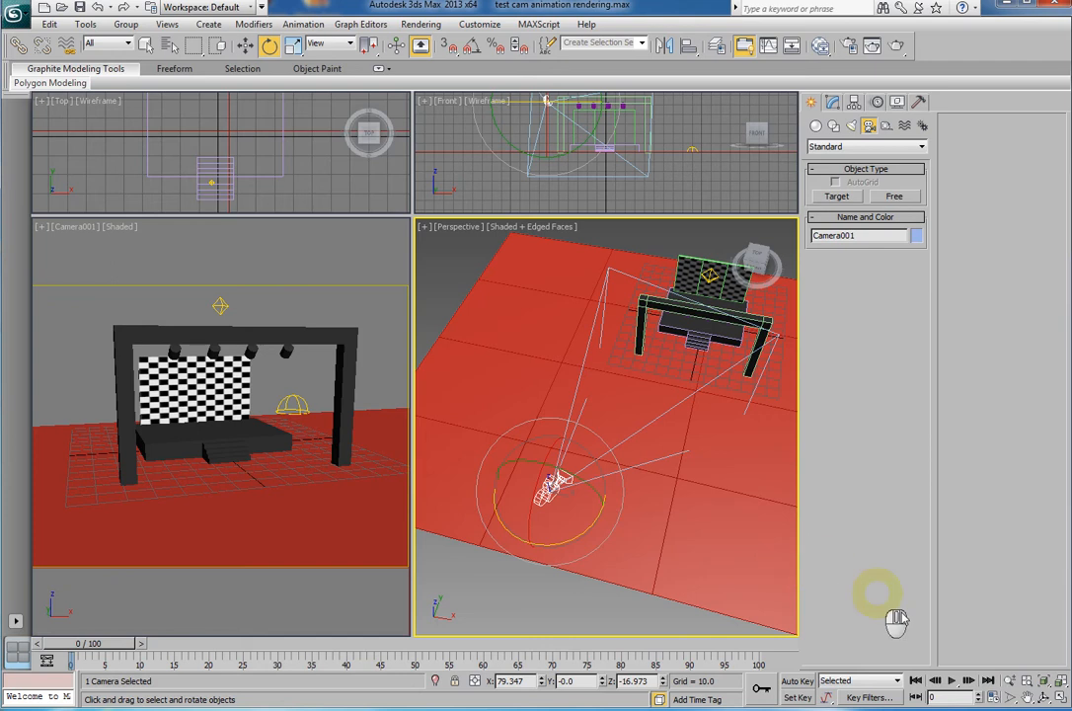
- Configure the animation time with the PAL frame rate and an end time of 260
click(992, 697)
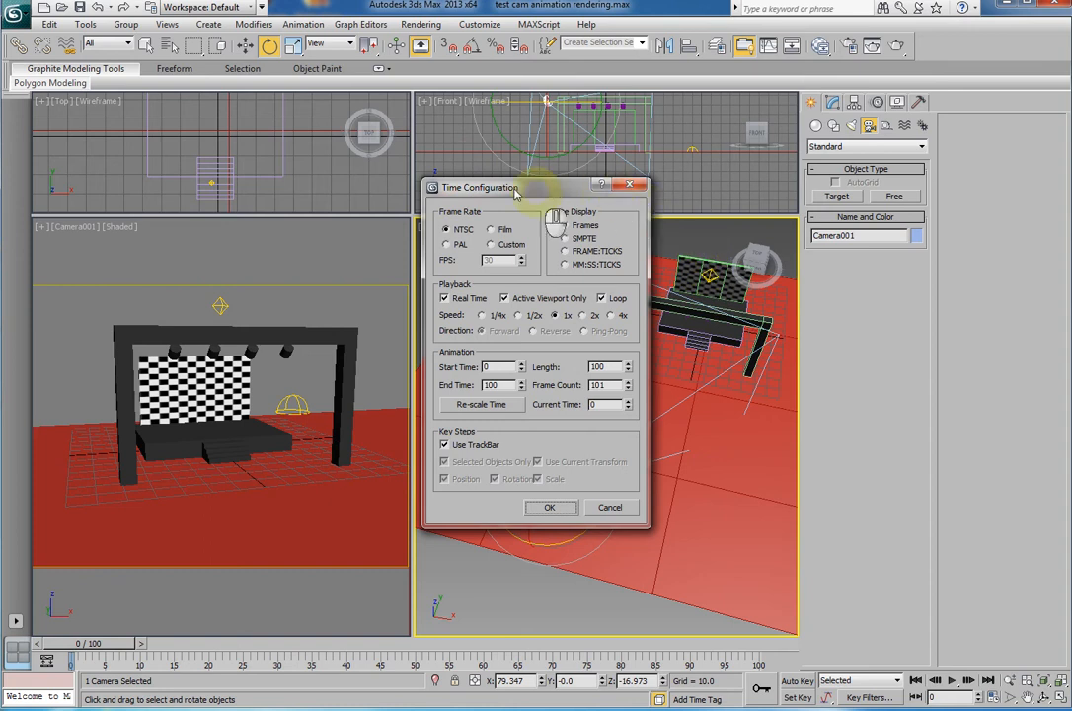
drag(483, 189, 600, 236)
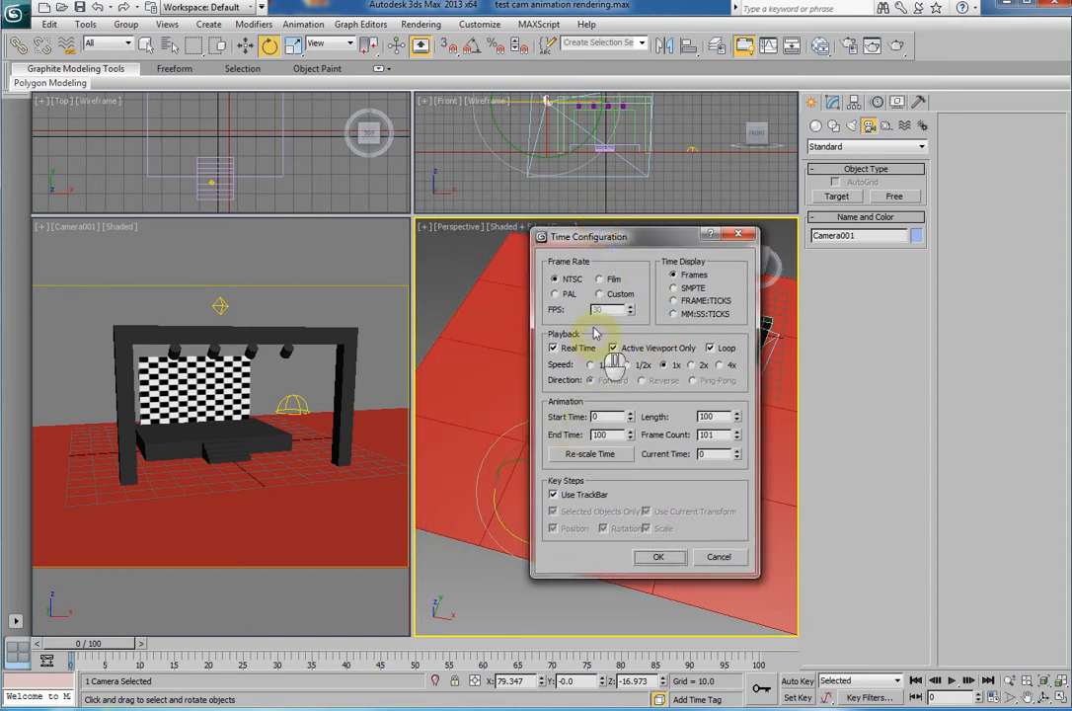
click(556, 294)
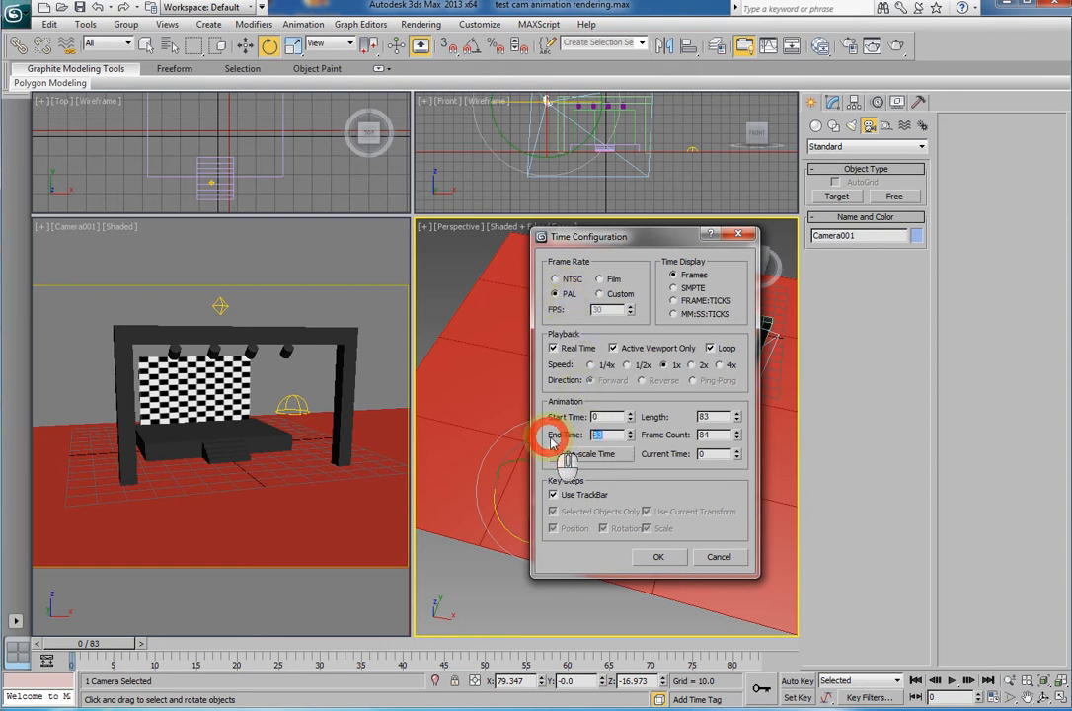
double_click(609, 435)
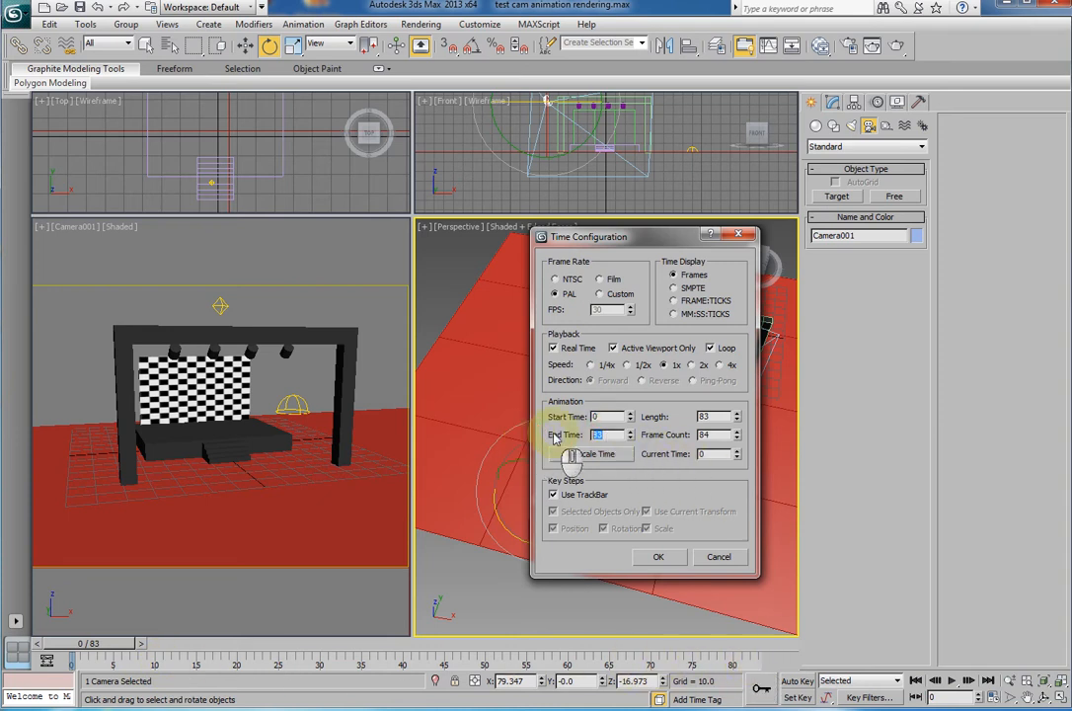
text(260)
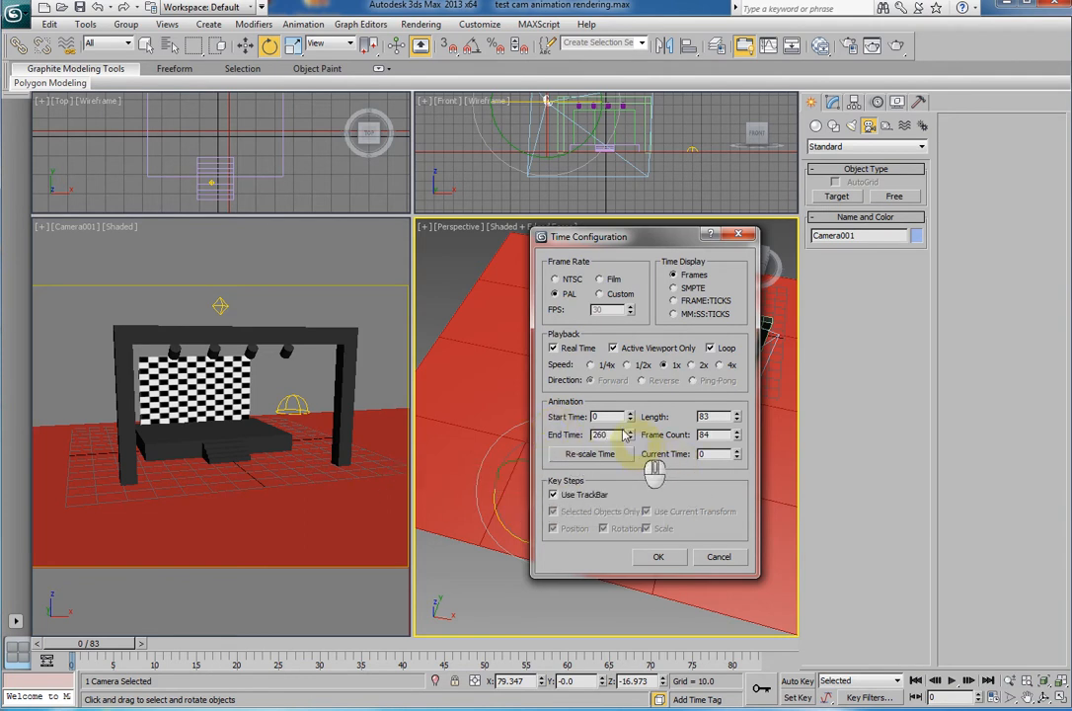
click(659, 557)
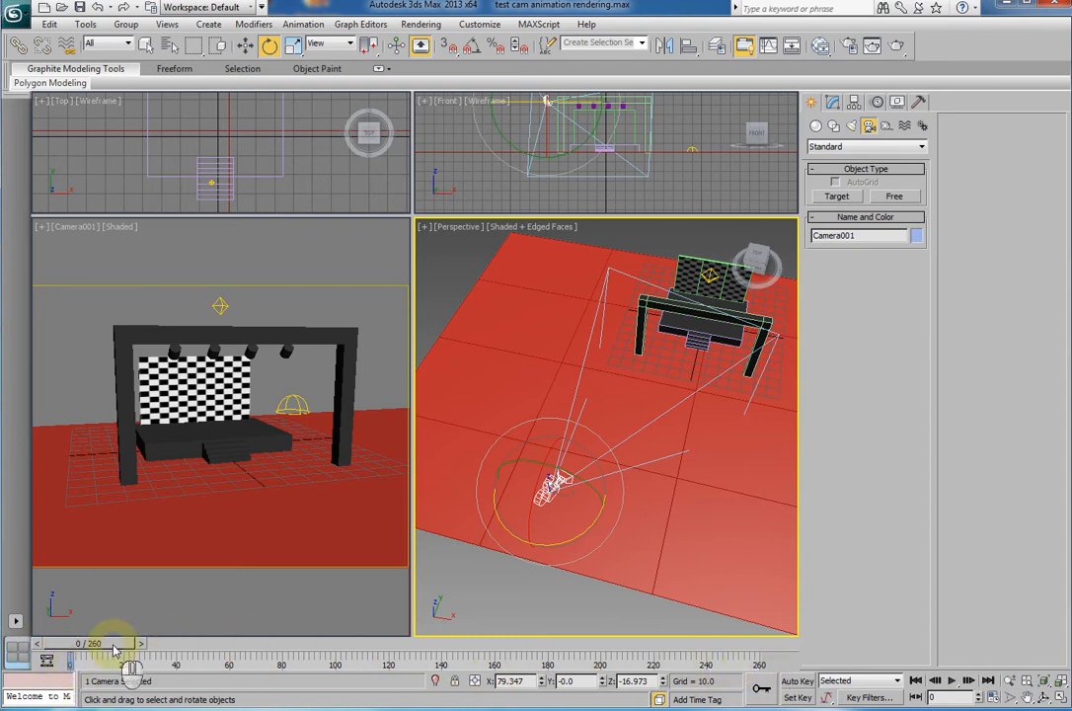
key(q)
drag(99, 644, 5, 657)
key(e)
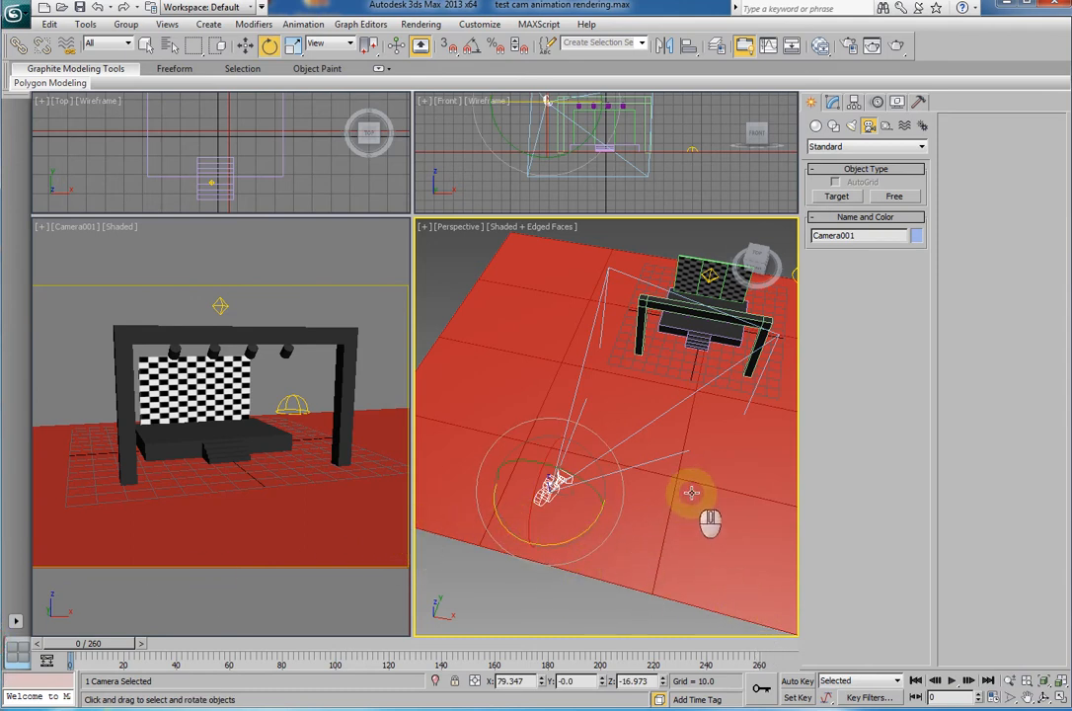
alt+middle_drag(691, 489, 745, 508)
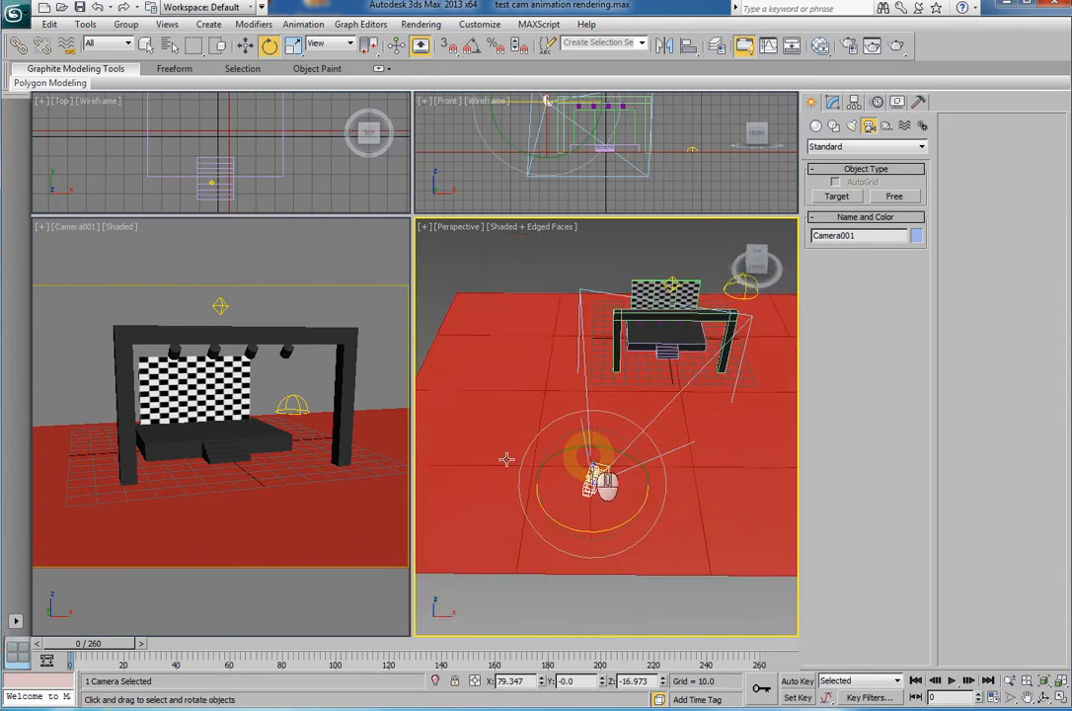
- Set the render output size to HDTV (video) at 1280x720 and close the render setup
click(423, 24)
click(441, 58)
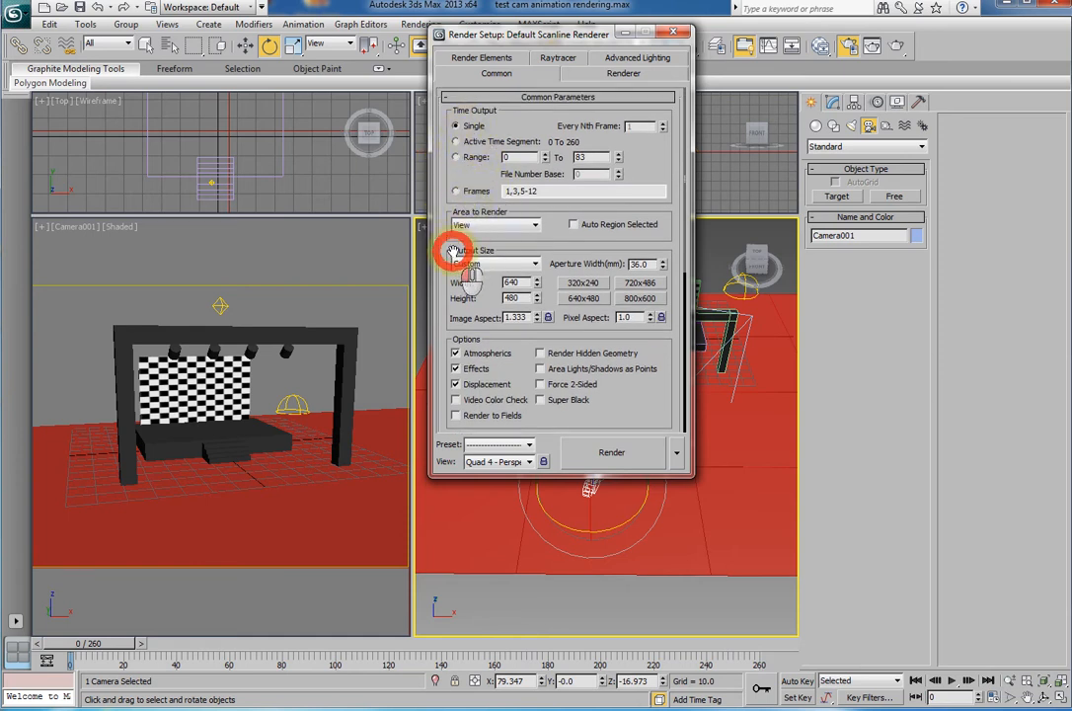
drag(452, 250, 451, 198)
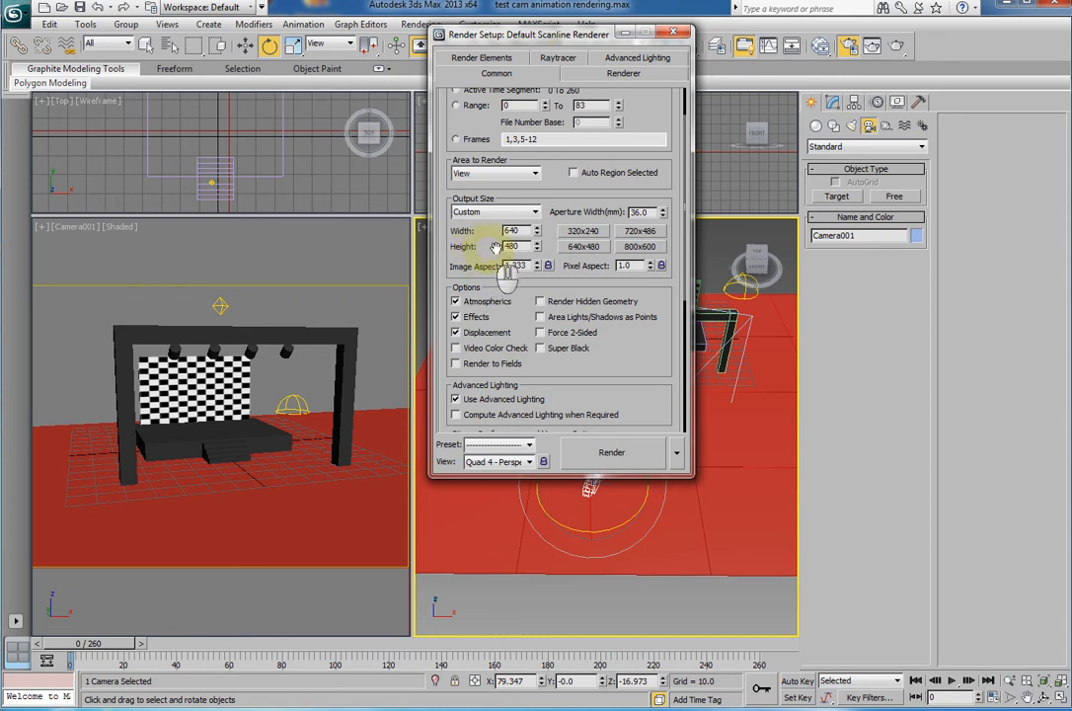
click(537, 212)
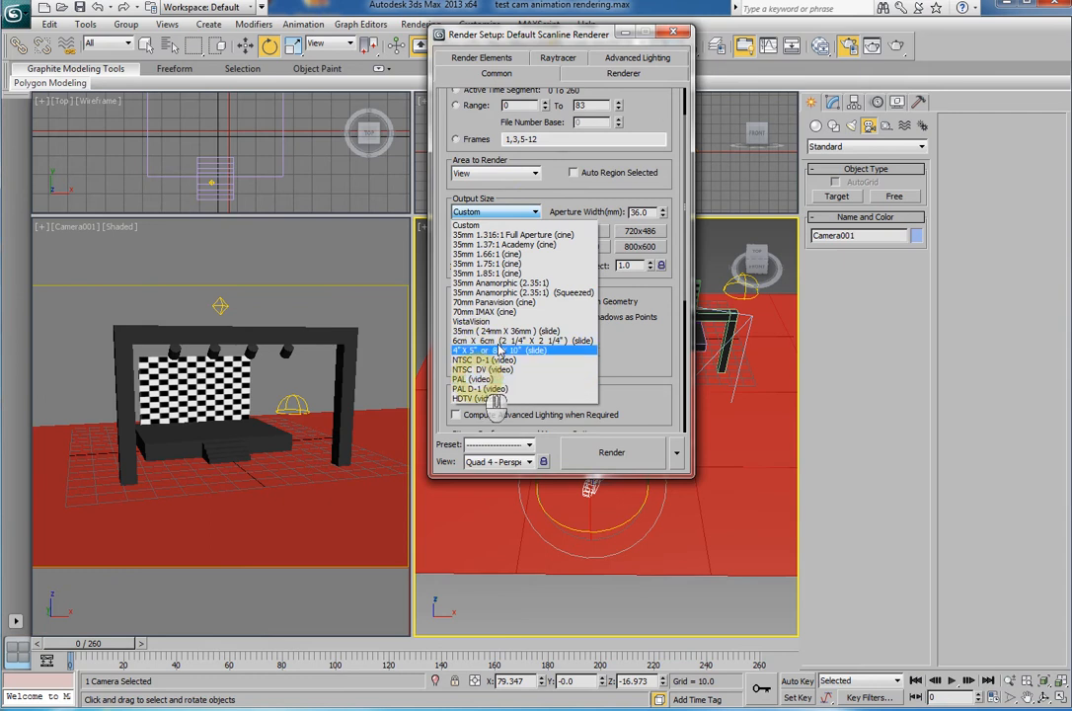
click(537, 212)
click(533, 211)
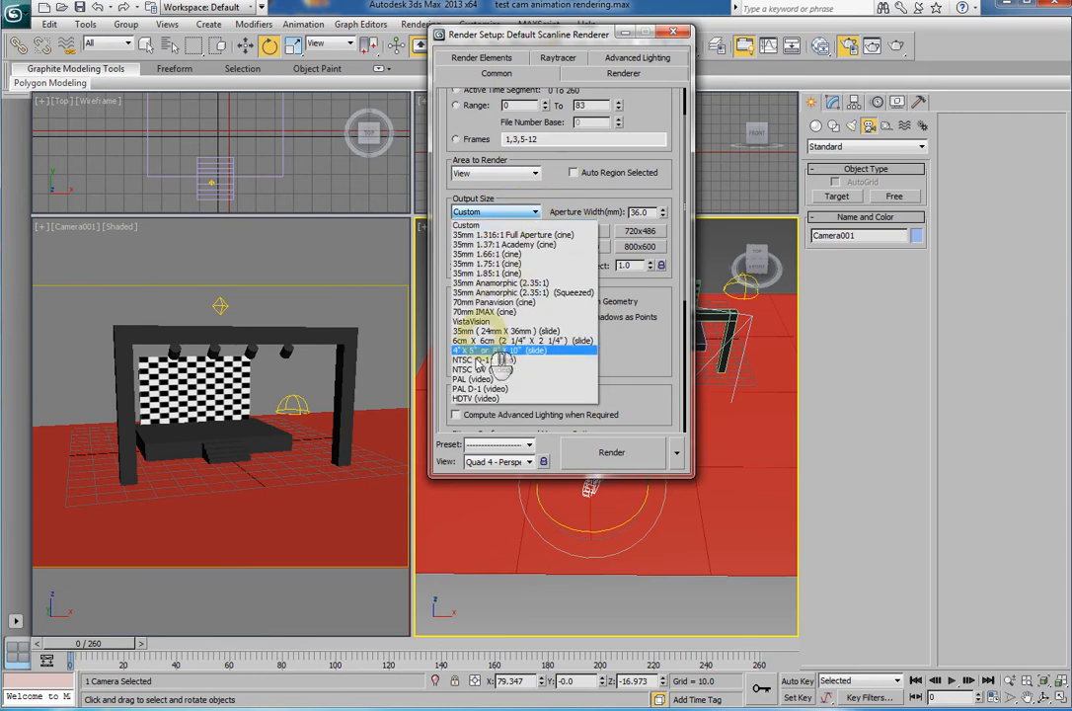
click(464, 400)
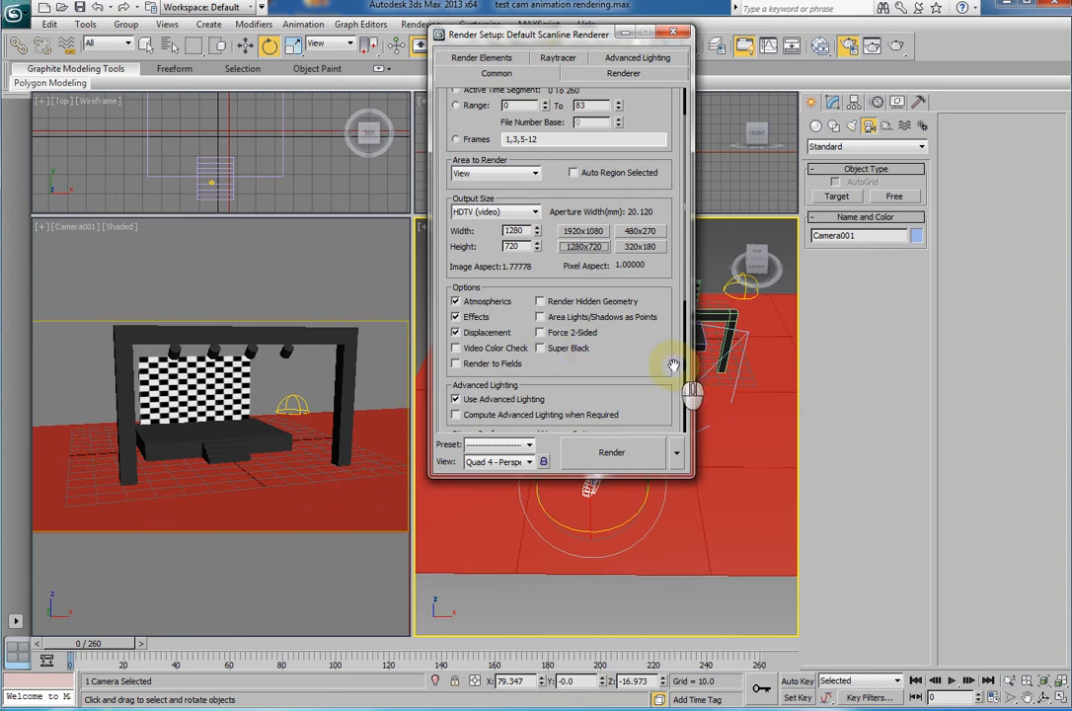
drag(673, 365, 656, 280)
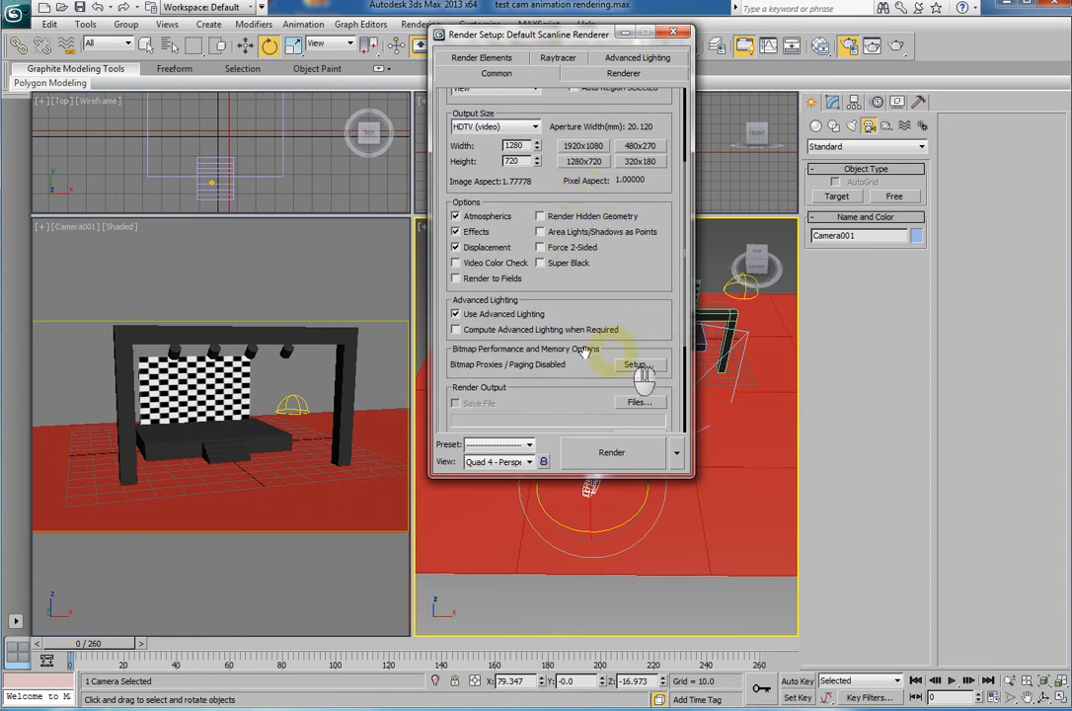
click(674, 35)
- Turn on Auto Key and set a key for Camera001 at frame 0
alt+middle_drag(644, 385, 719, 474)
alt+middle_drag(646, 450, 658, 445)
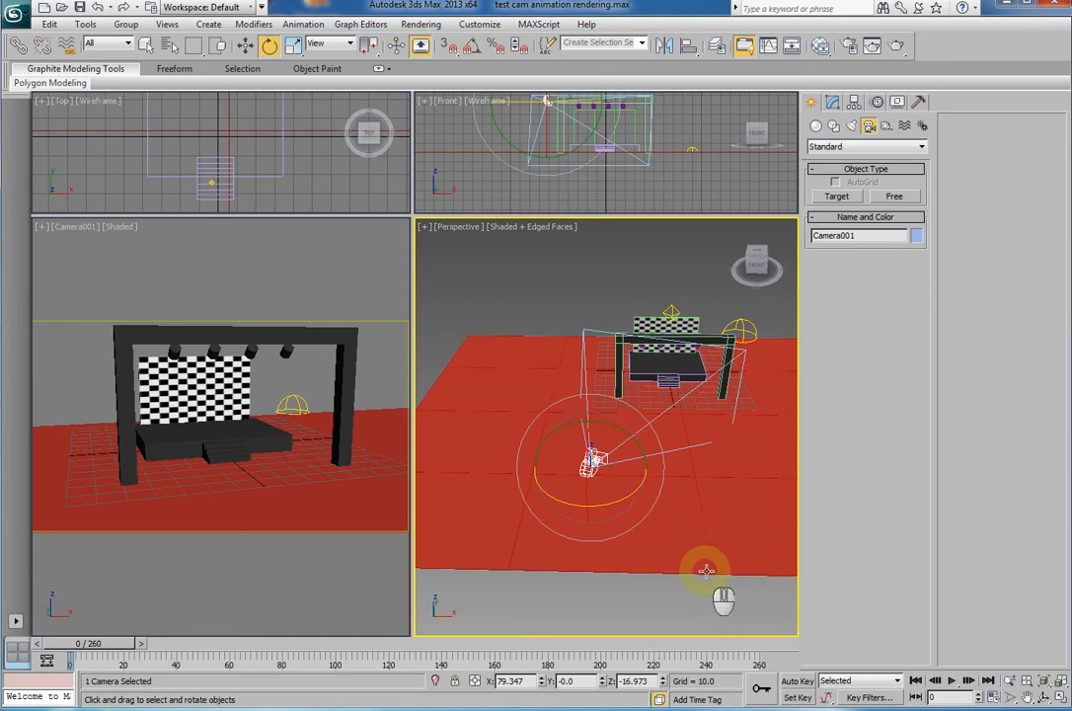
click(796, 681)
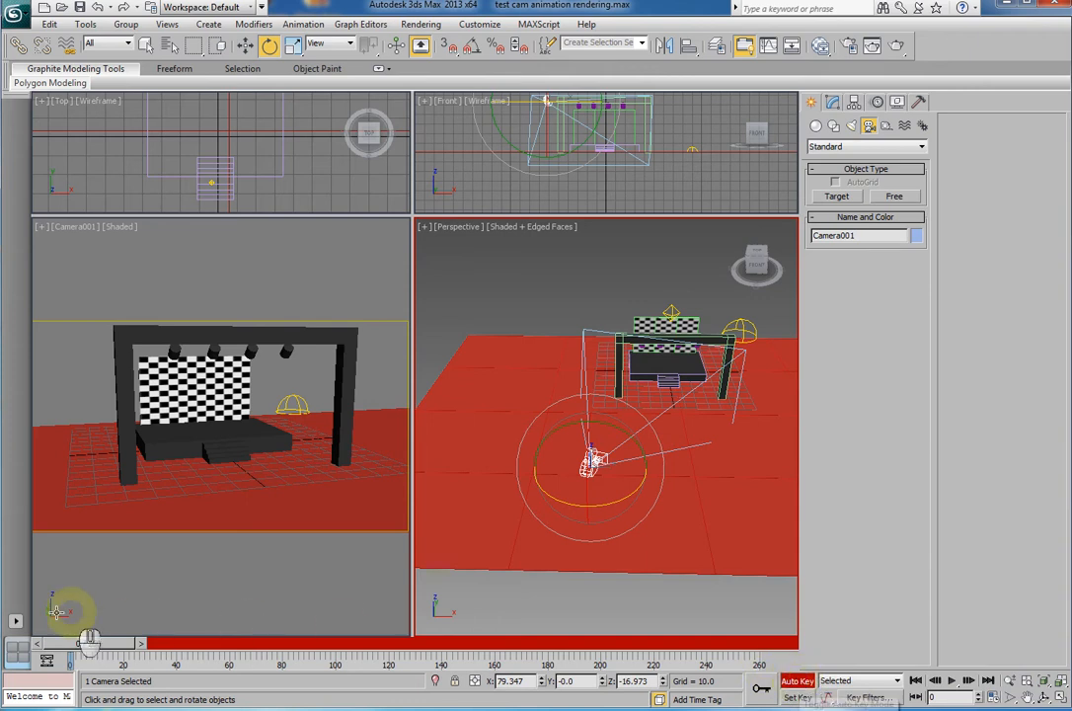
alt+middle_drag(629, 482, 609, 453)
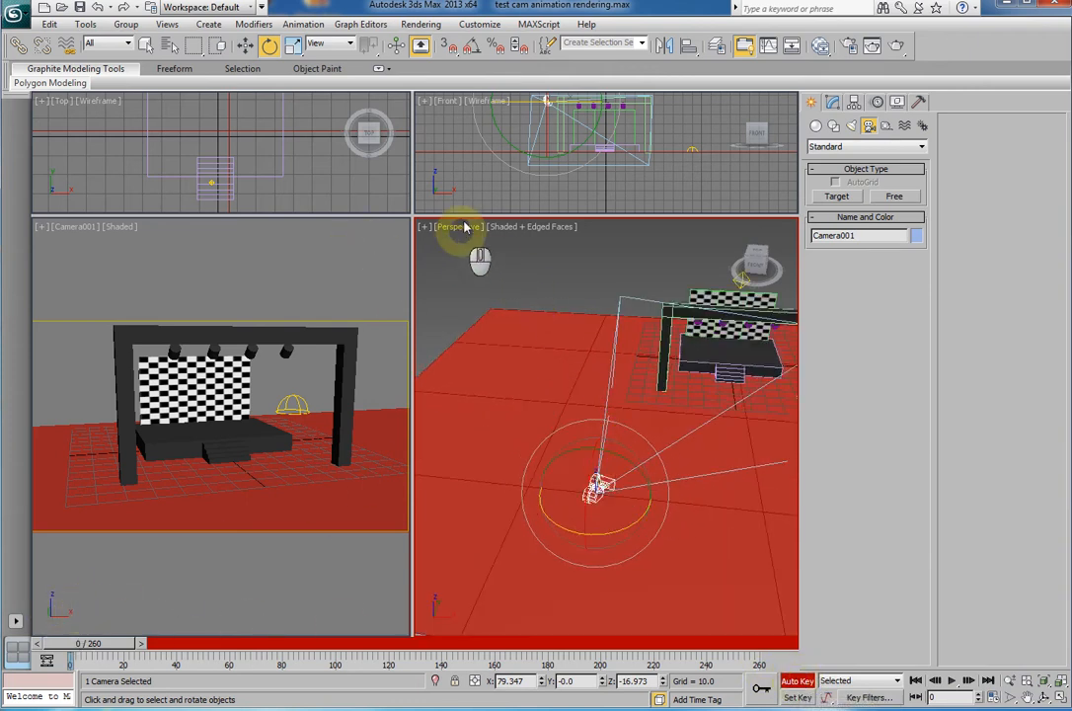
alt+middle_drag(501, 258, 588, 371)
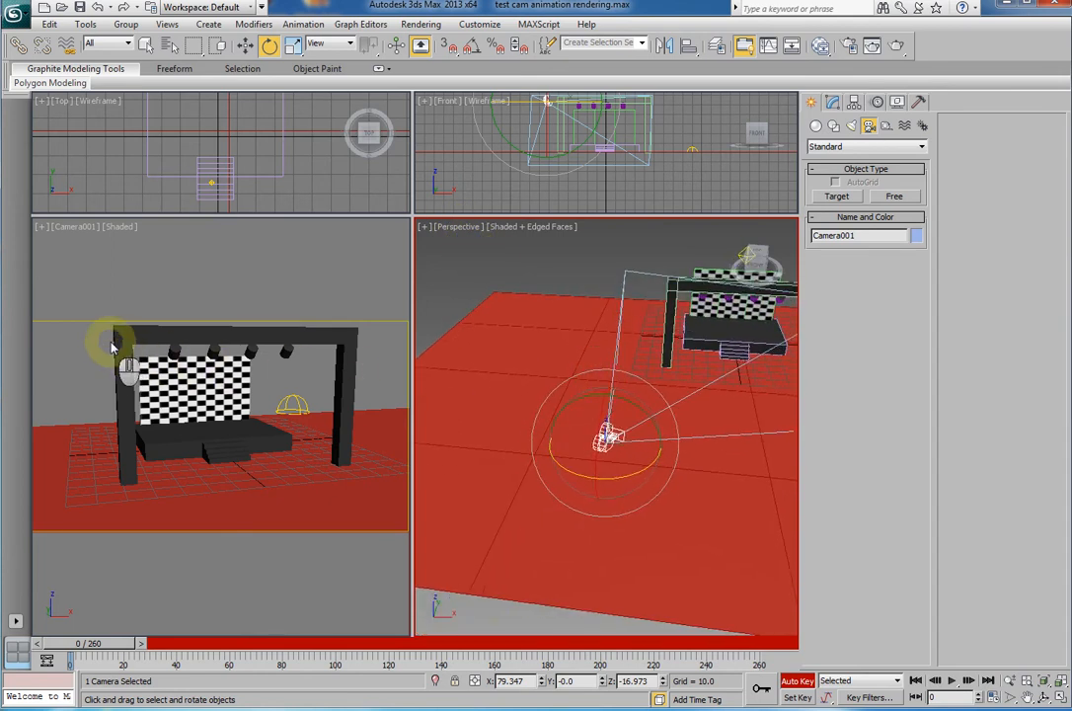
click(116, 262)
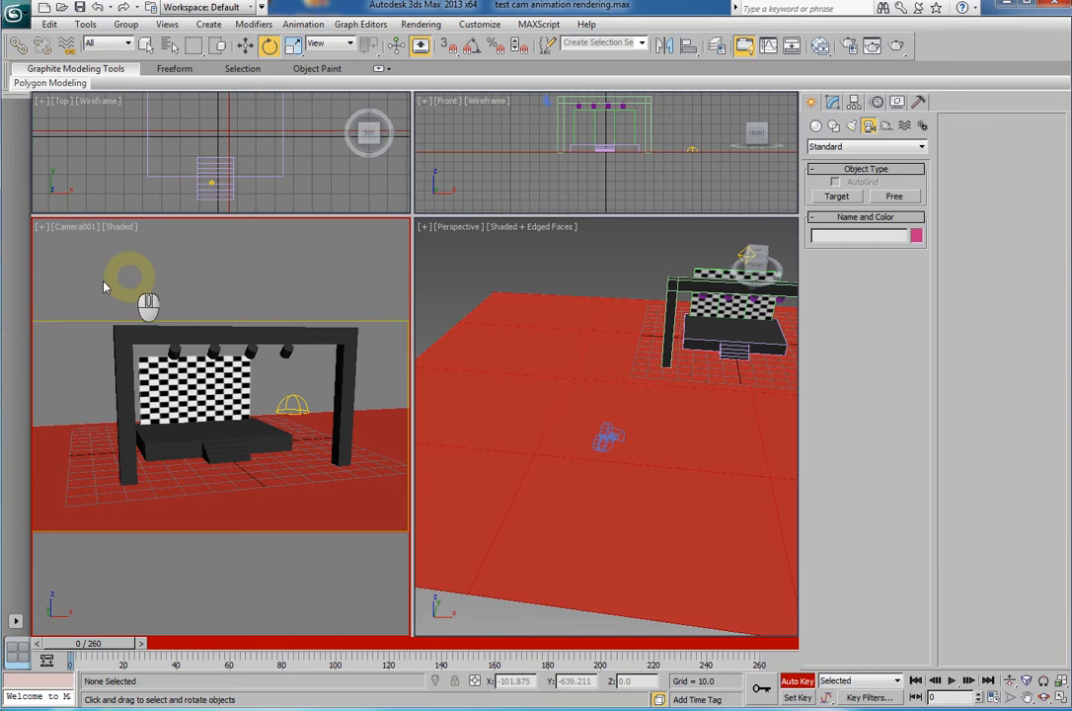
click(580, 275)
click(605, 435)
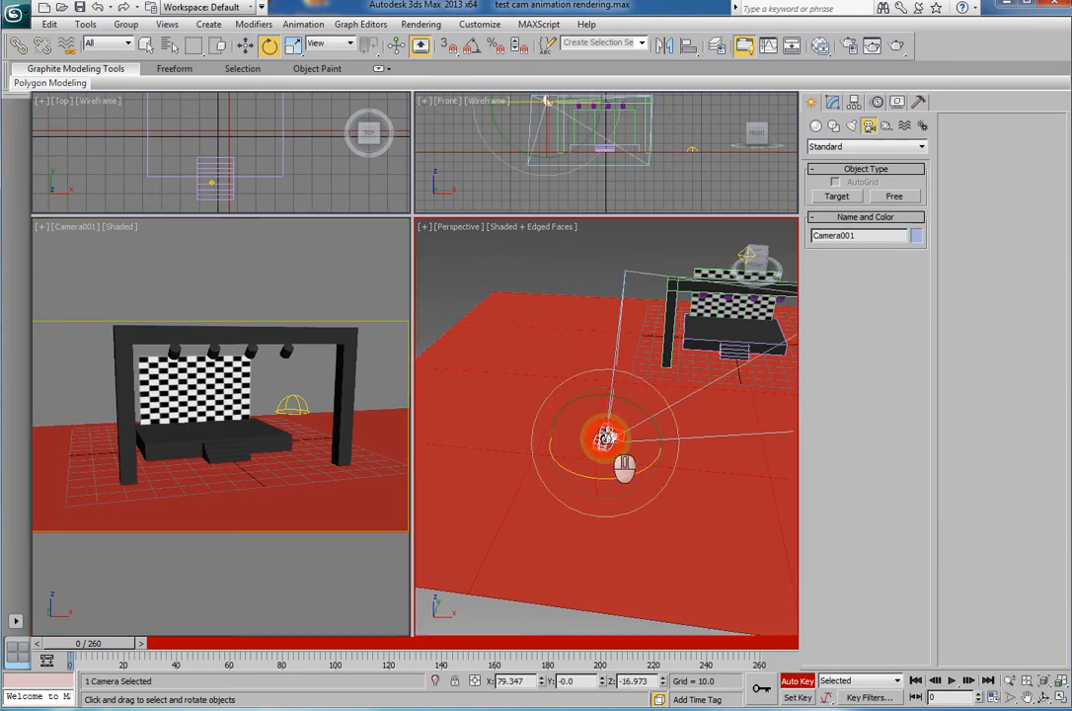
alt+middle_drag(611, 450, 590, 464)
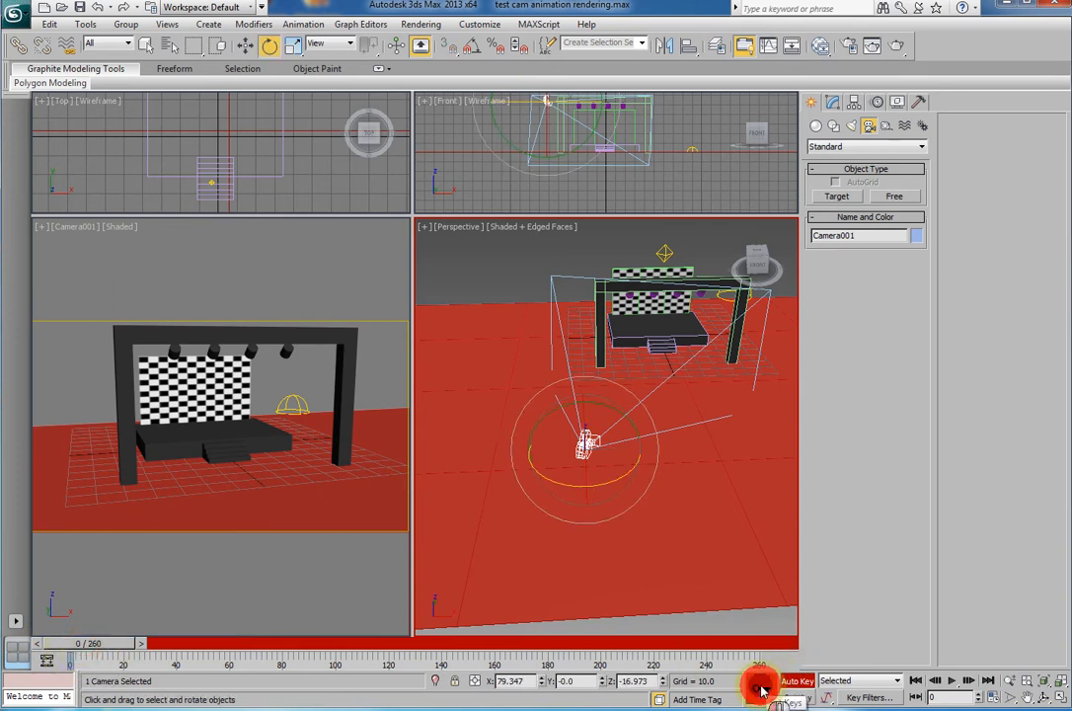
click(761, 690)
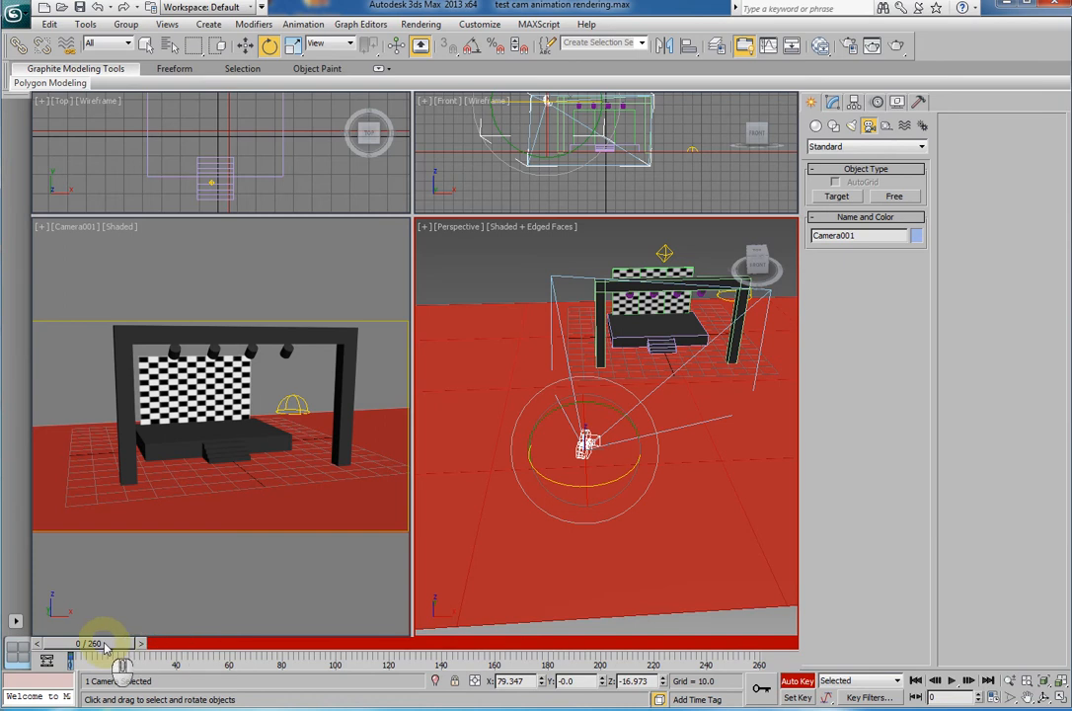
- At frame 220, move Camera001 about 70 units along X toward the opposite side of the stage
drag(103, 643, 655, 646)
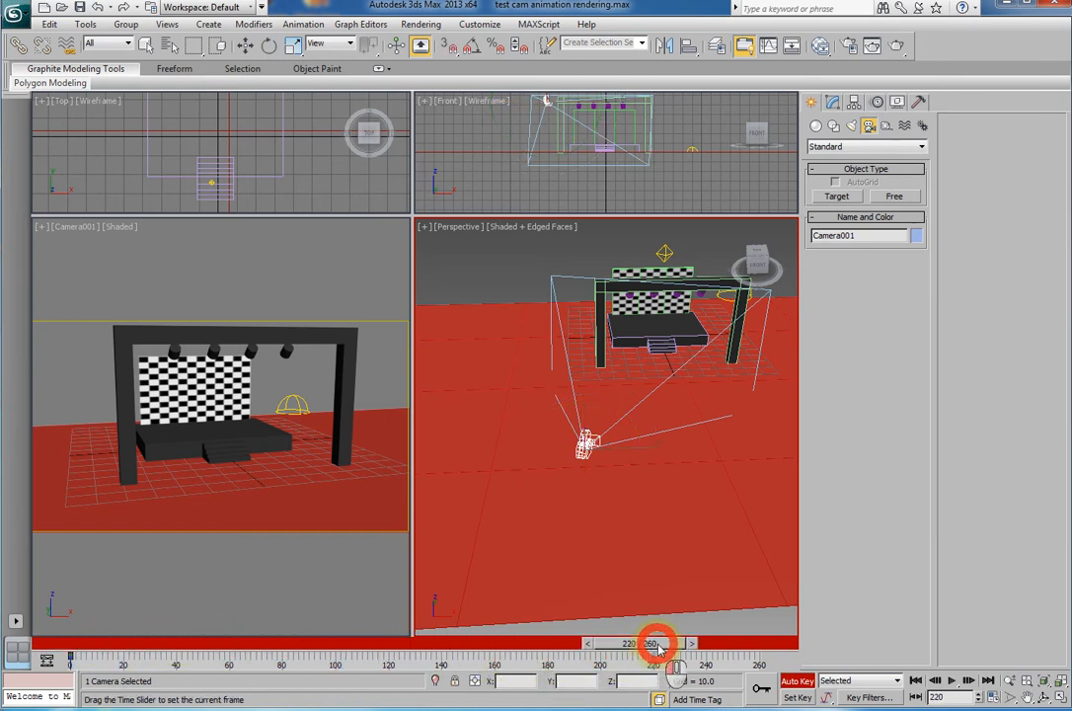
alt+middle_drag(660, 450, 596, 476)
key(w)
drag(547, 462, 761, 452)
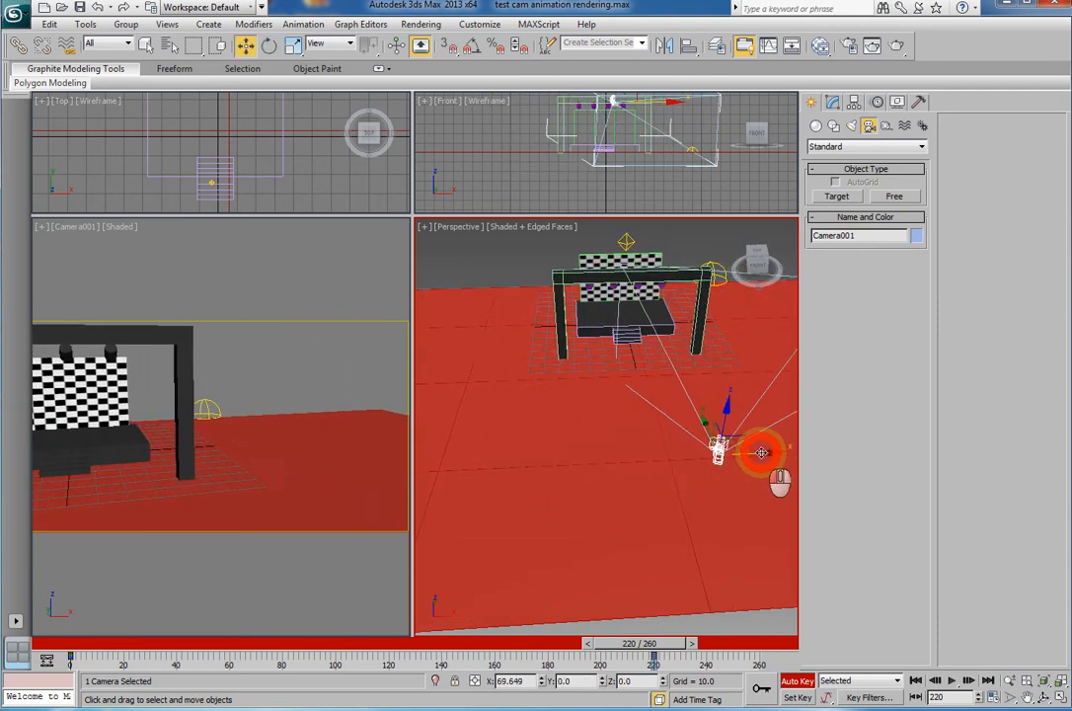
- Rotate Camera001 about Z back toward the stage at frame 220 and move it to about X 42, Y -200
alt+middle_drag(766, 474, 615, 483)
key(e)
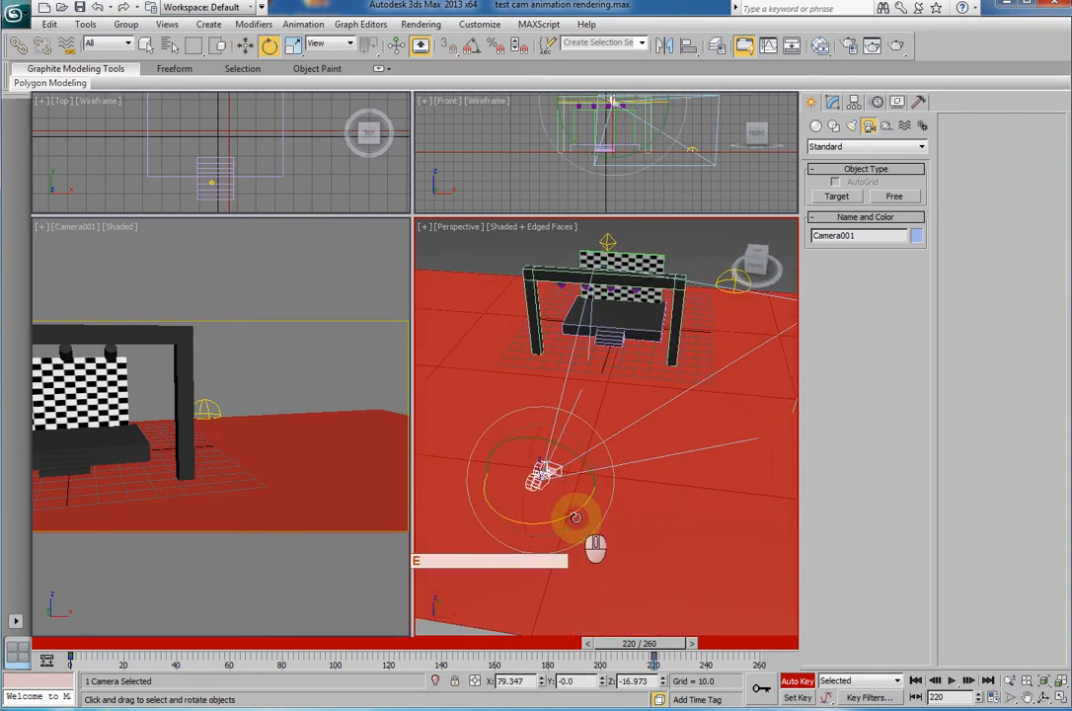
drag(576, 517, 603, 508)
key(w)
alt+middle_drag(604, 507, 565, 515)
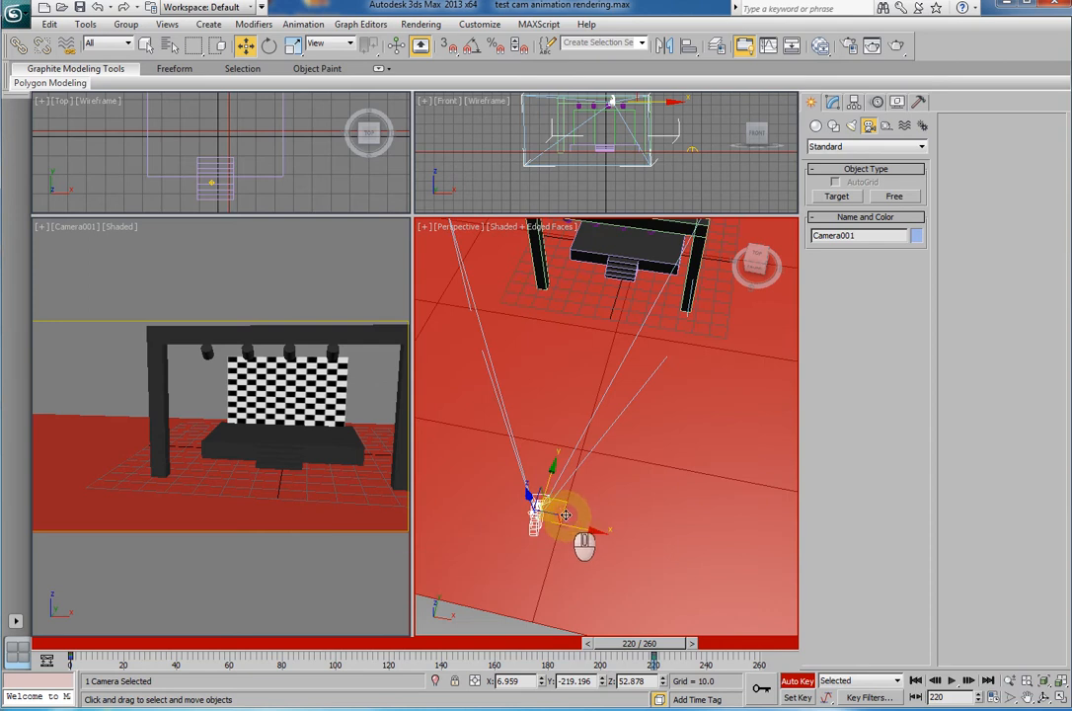
drag(566, 514, 679, 483)
- Scrub the timeline back to frame 0 and forward to frame 170 to preview the camera animation
click(612, 644)
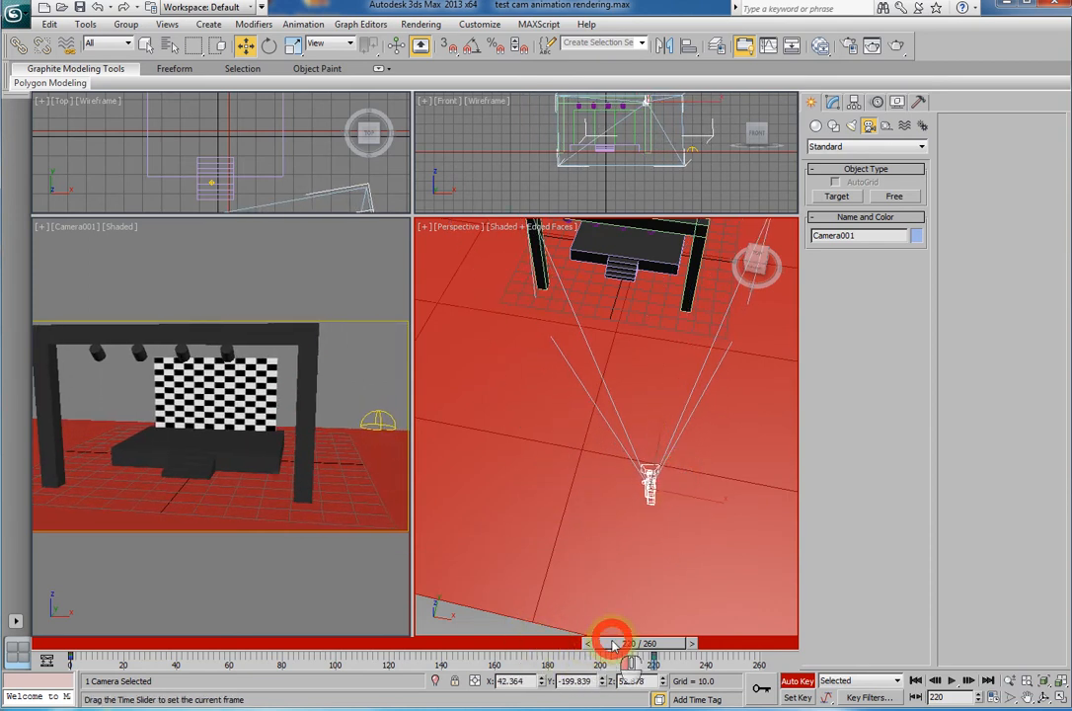
drag(612, 644, 29, 598)
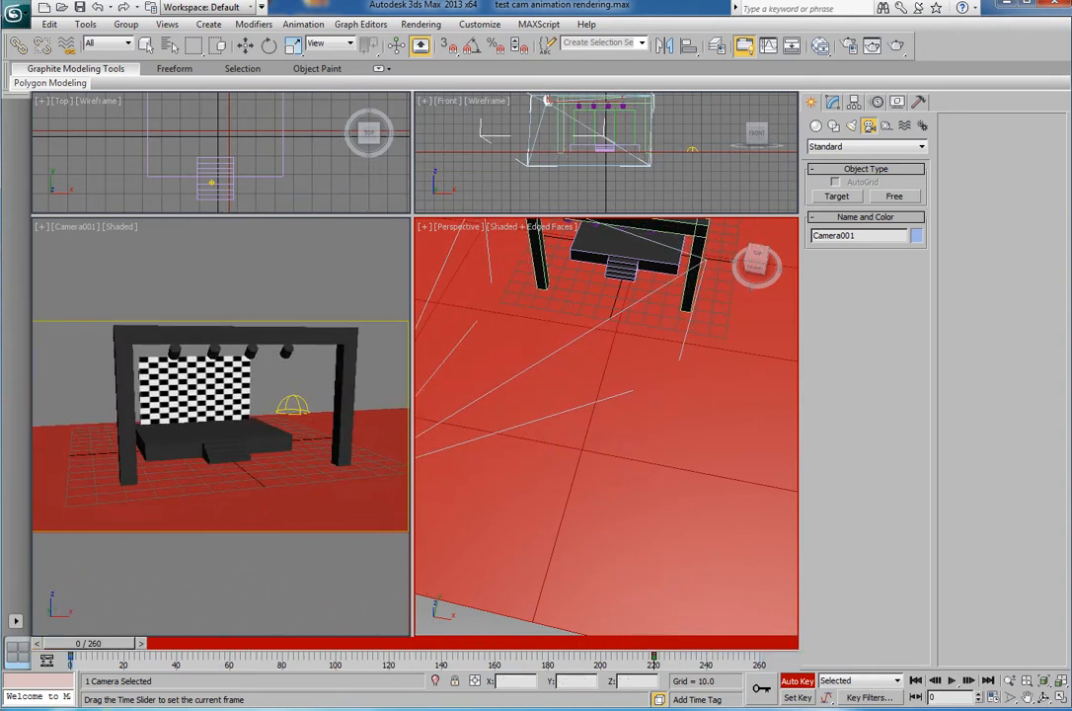
drag(69, 644, 513, 646)
key(w)
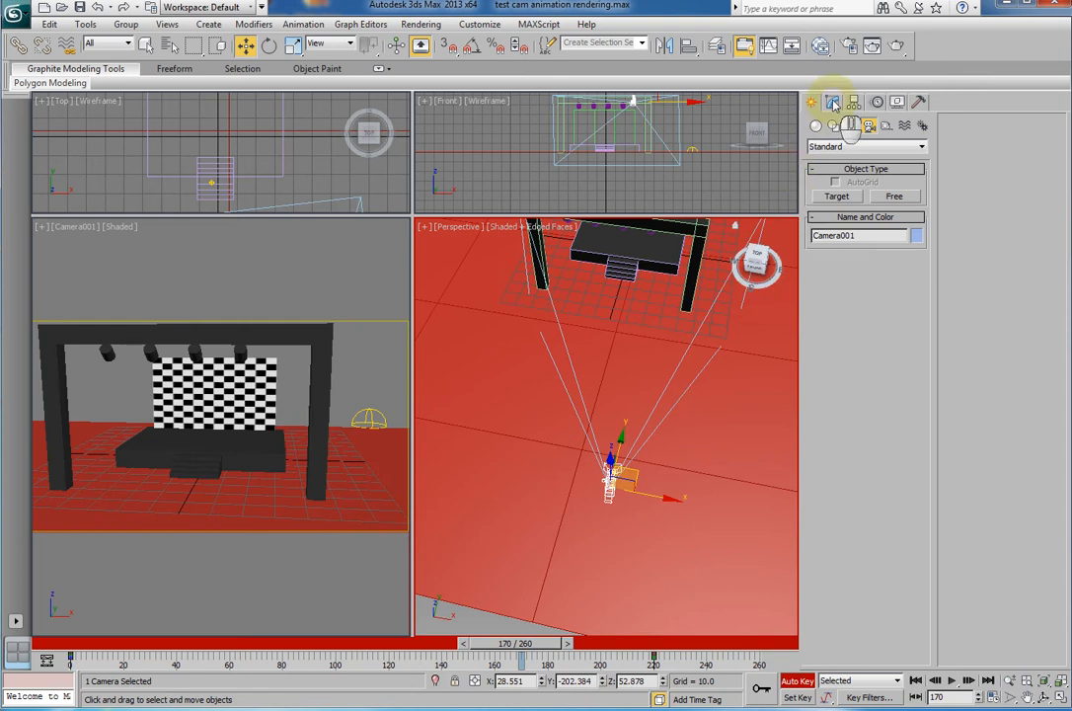
- Rename the free camera as Cam1
click(834, 103)
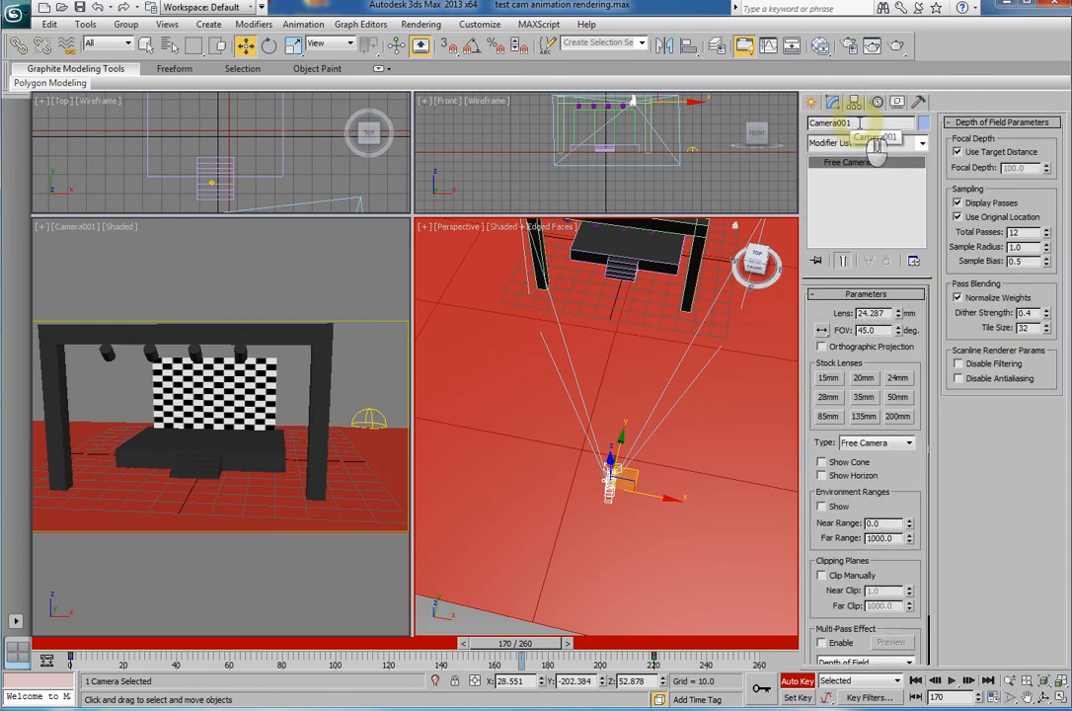
text(Cam1)
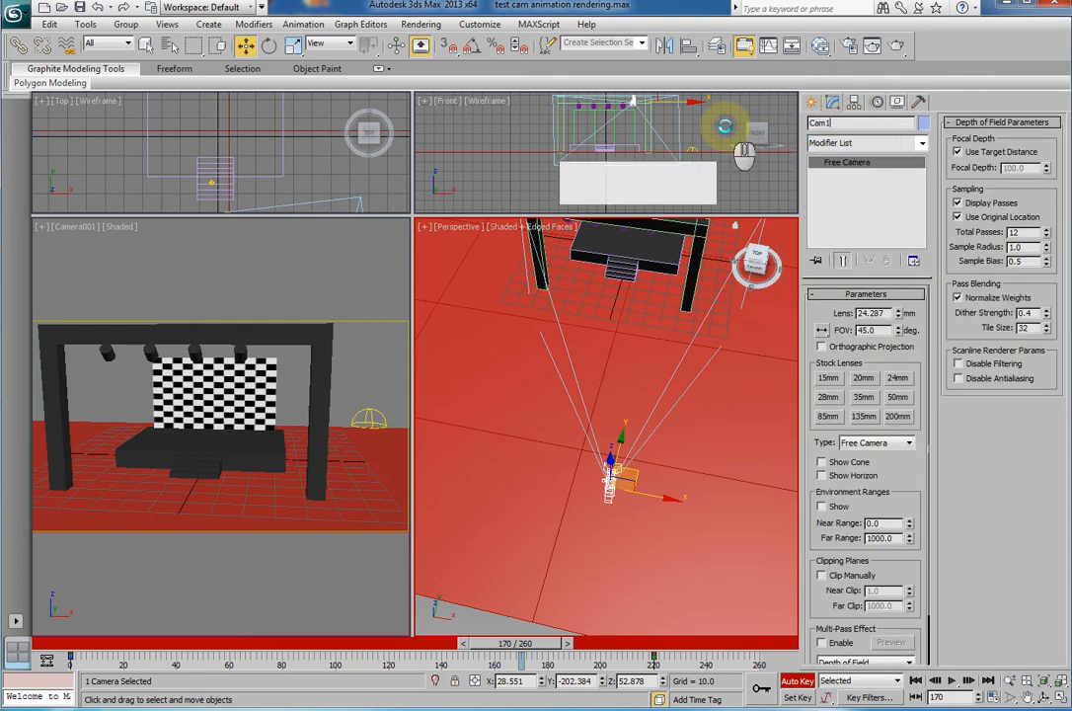
- Turn off automatic keying, preview the animation through Cam1 from frame 0, and return the timeline to frame 0
alt+middle_drag(694, 430, 668, 527)
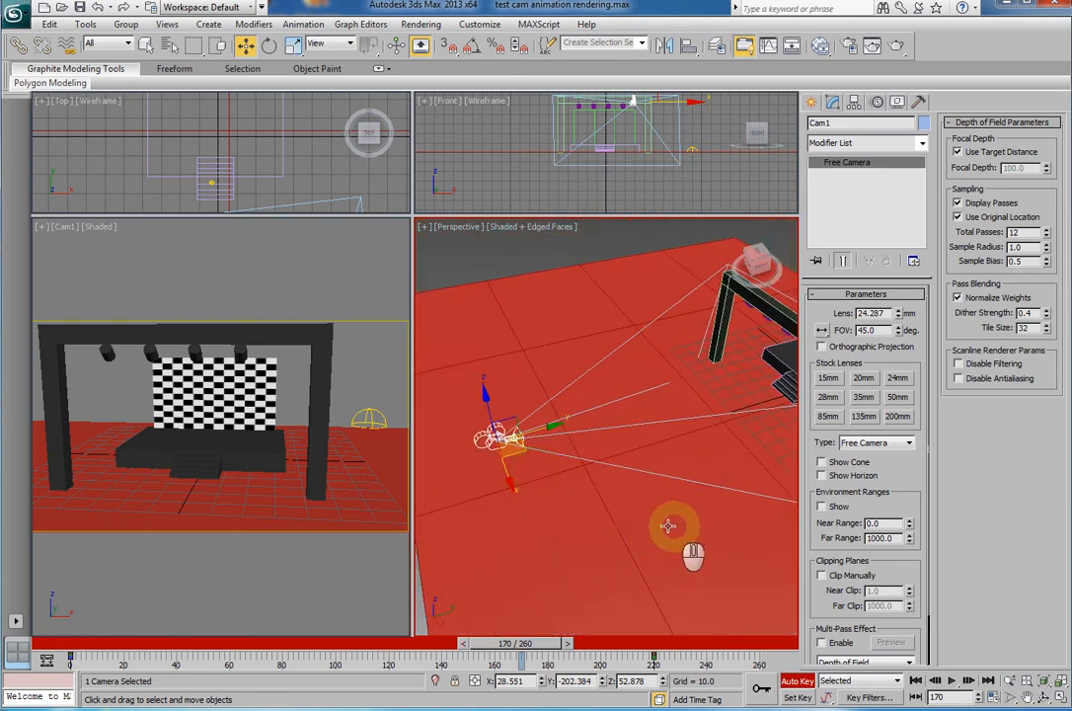
click(791, 681)
alt+middle_drag(568, 430, 567, 484)
click(335, 603)
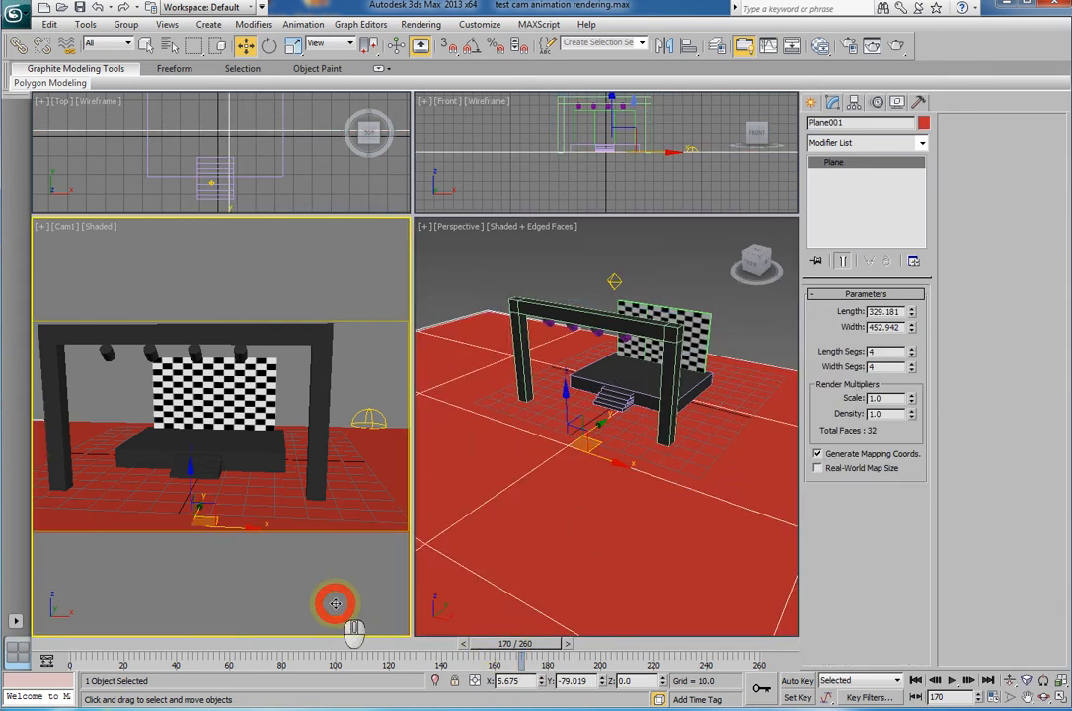
drag(524, 652, 13, 610)
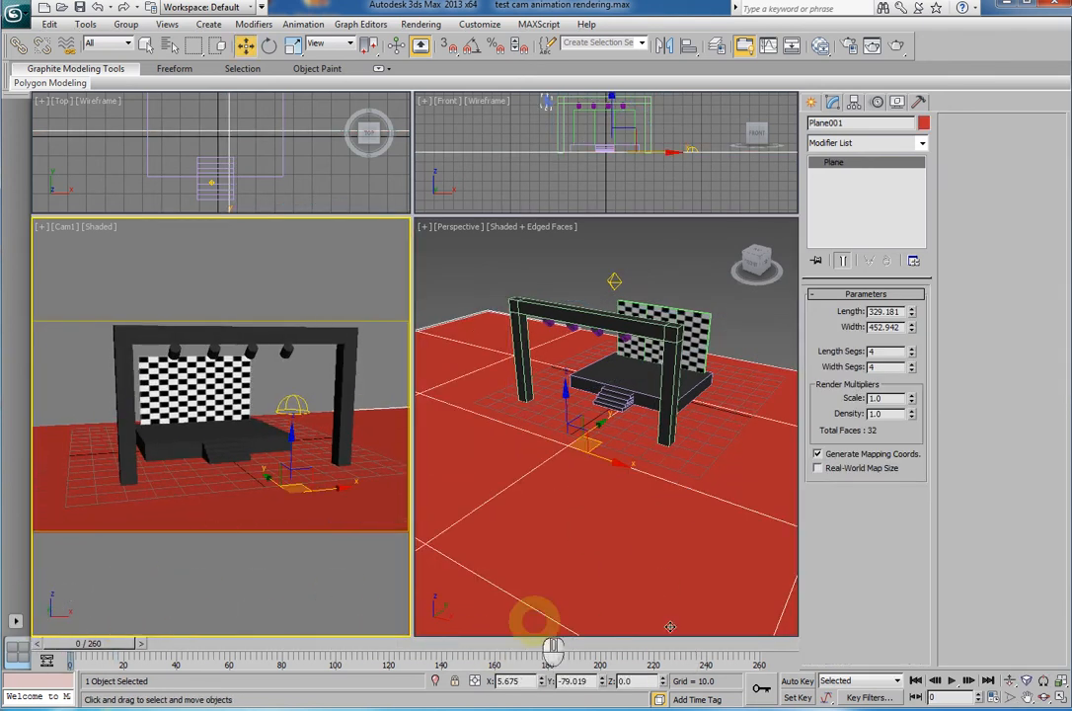
click(952, 681)
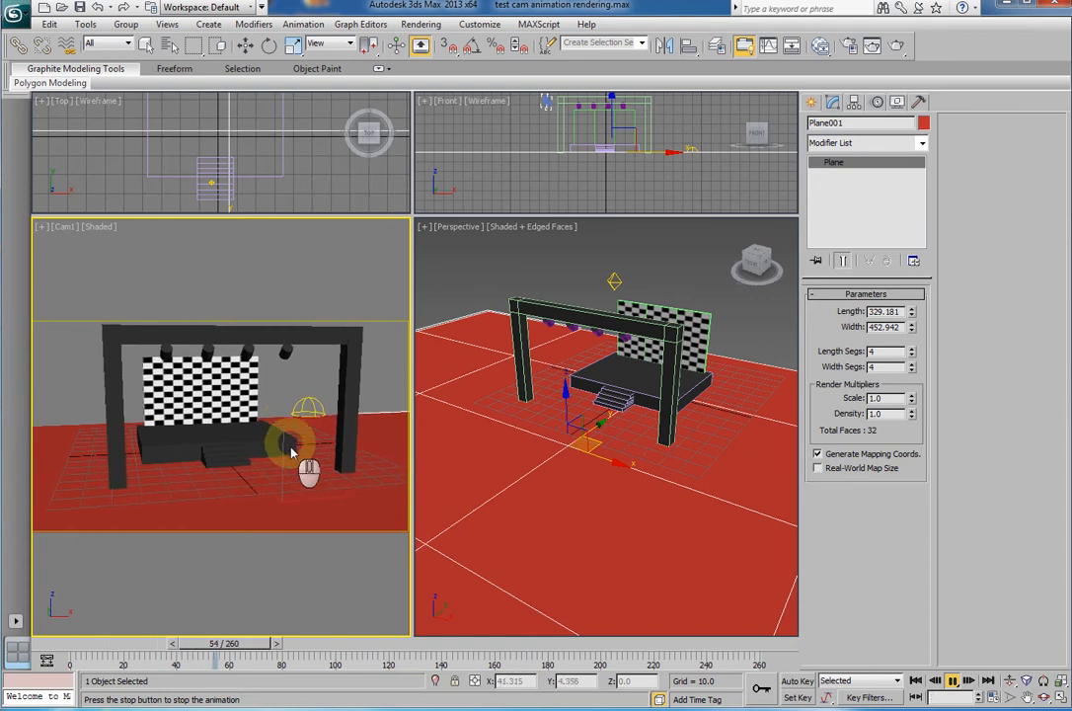
click(951, 681)
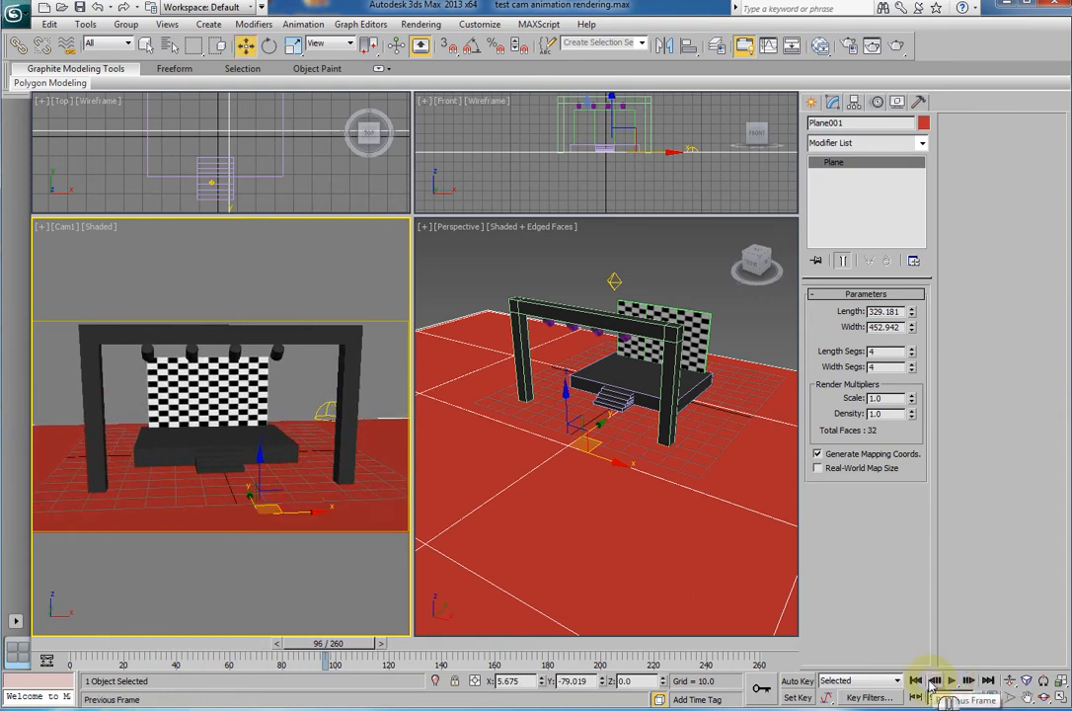
click(918, 680)
- Create a second free camera on the ground beside the stage at about X 60, Y -39
alt+middle_drag(507, 469, 488, 486)
click(449, 487)
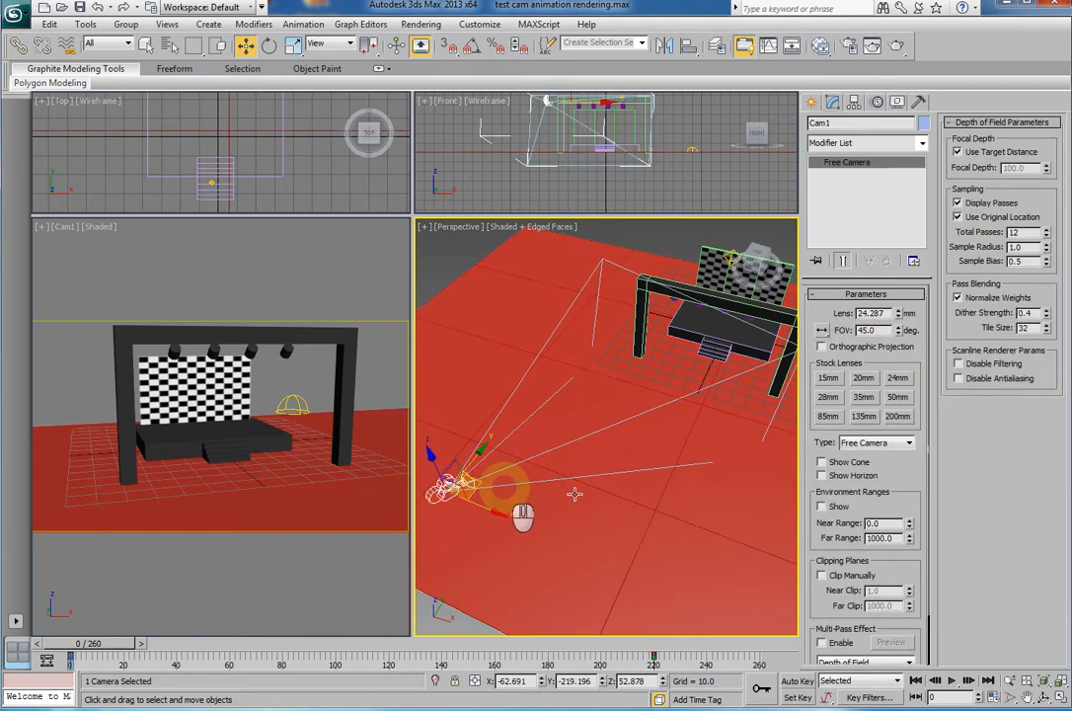
alt+middle_drag(628, 501, 590, 493)
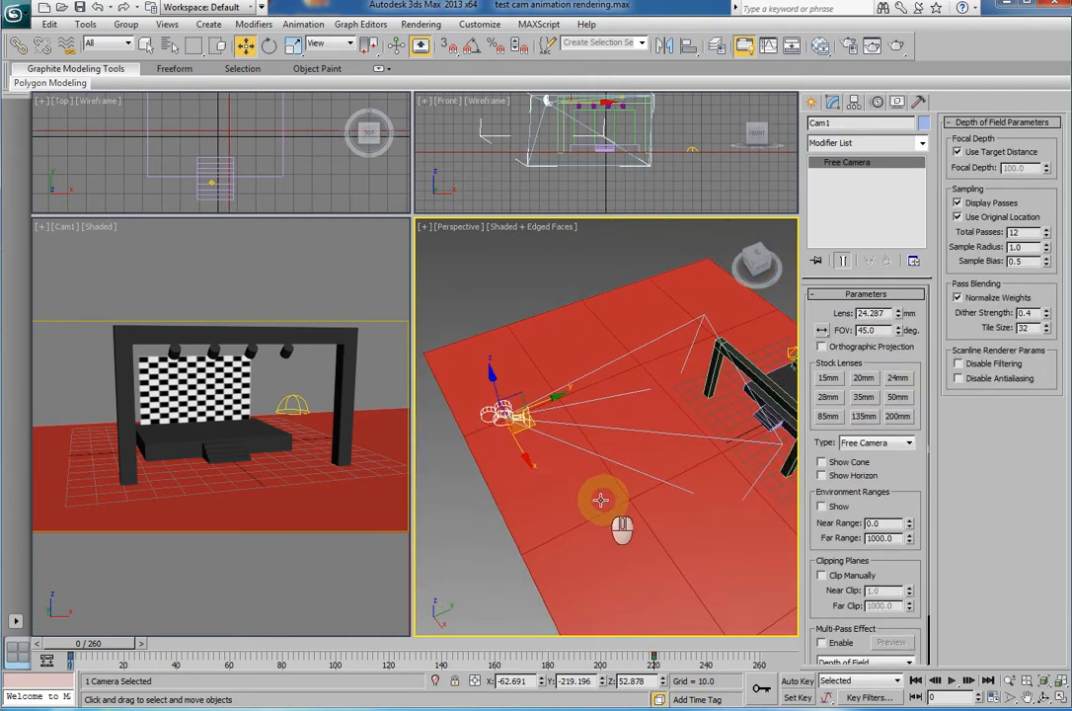
alt+middle_drag(600, 501, 478, 441)
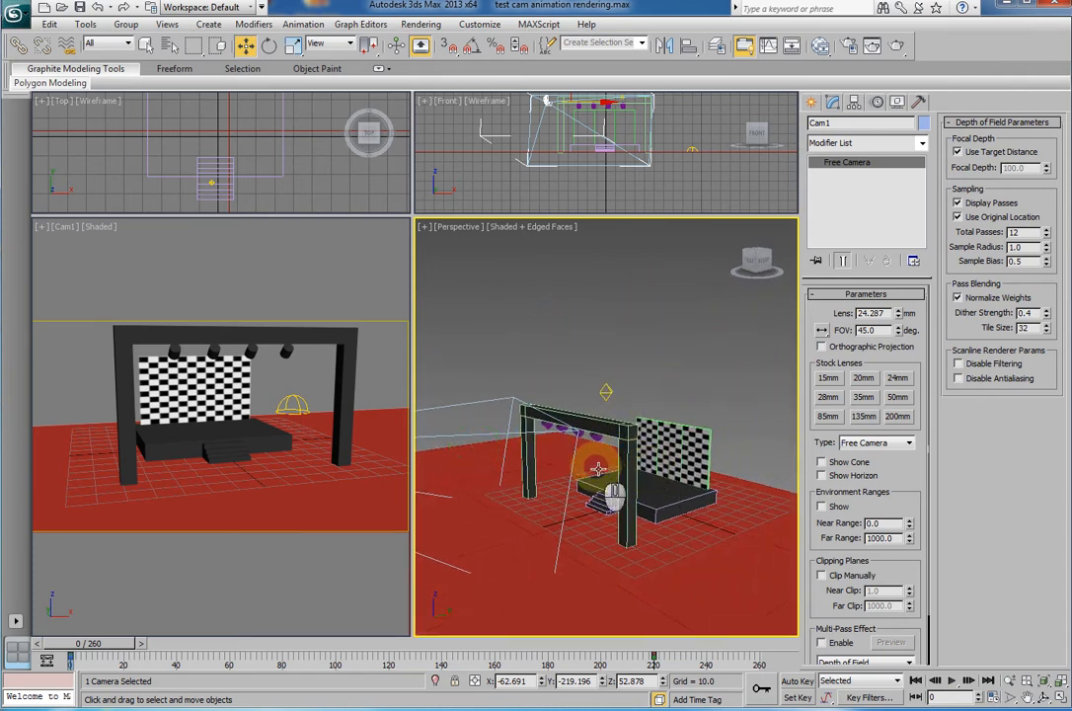
alt+middle_drag(597, 469, 517, 451)
alt+middle_drag(603, 474, 631, 446)
scroll(643, 404, down, 5)
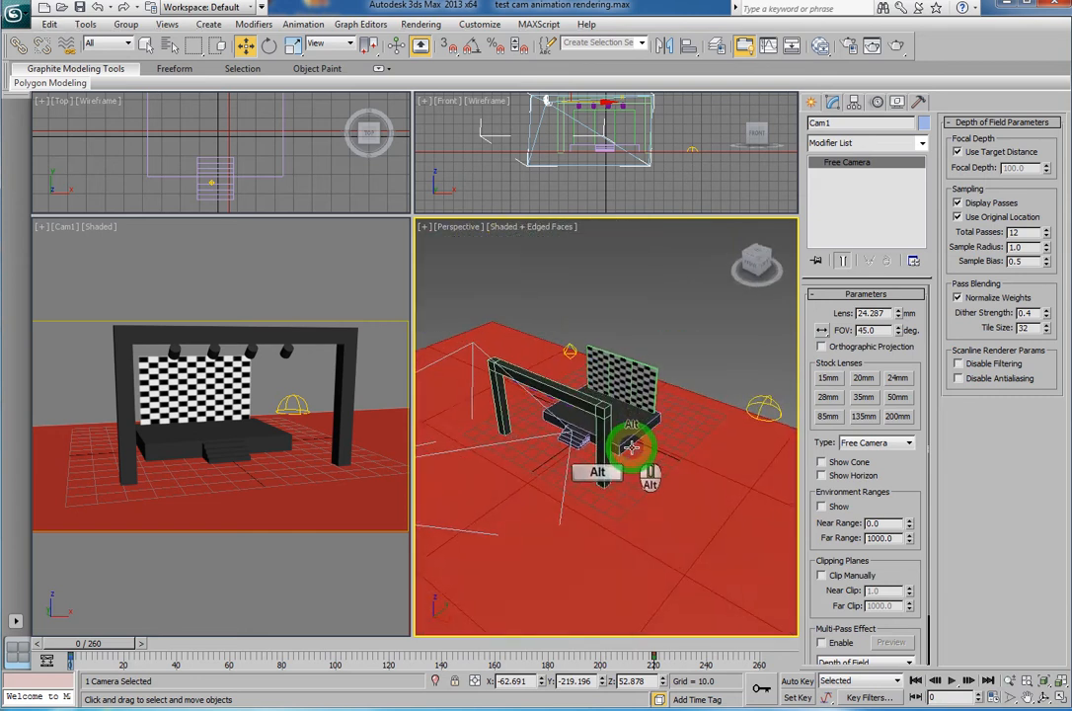
click(811, 102)
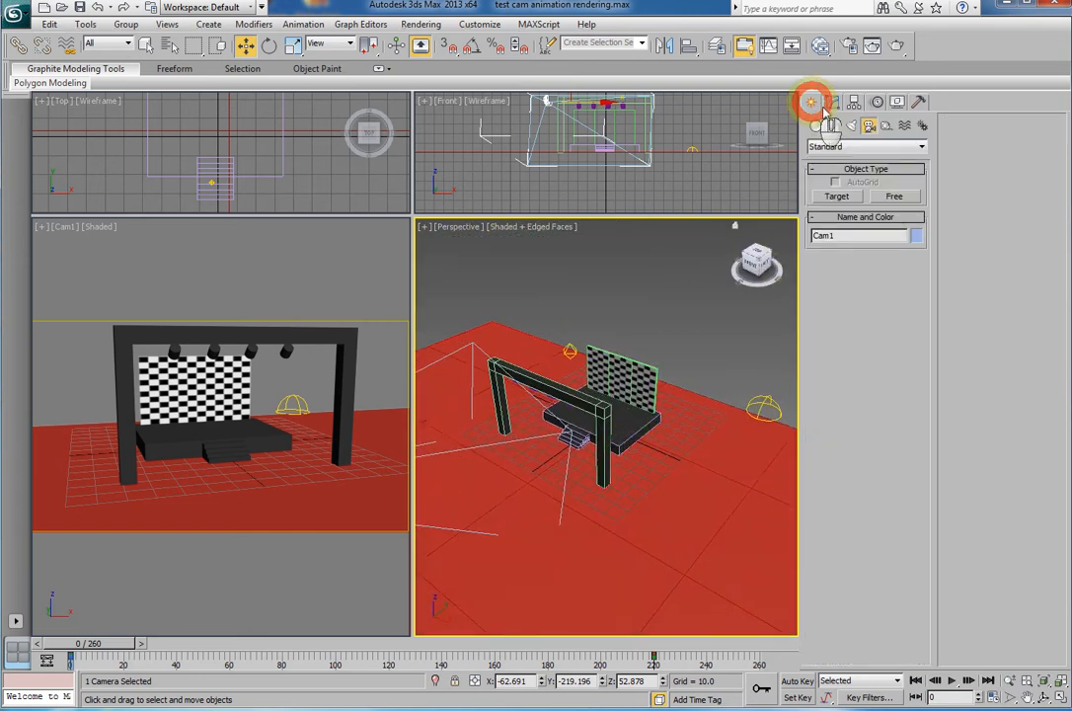
click(893, 196)
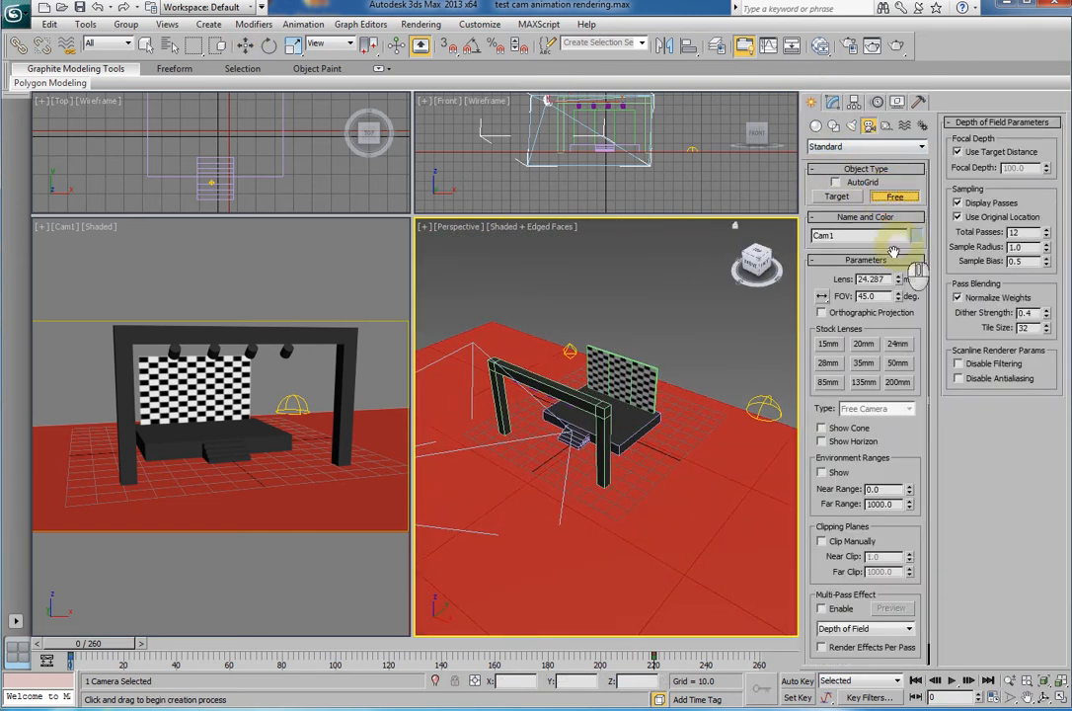
click(635, 484)
right_click(682, 507)
- Raise the new camera to about Z 50 and rotate it to look across the stage from the side
alt+middle_drag(683, 508, 530, 486)
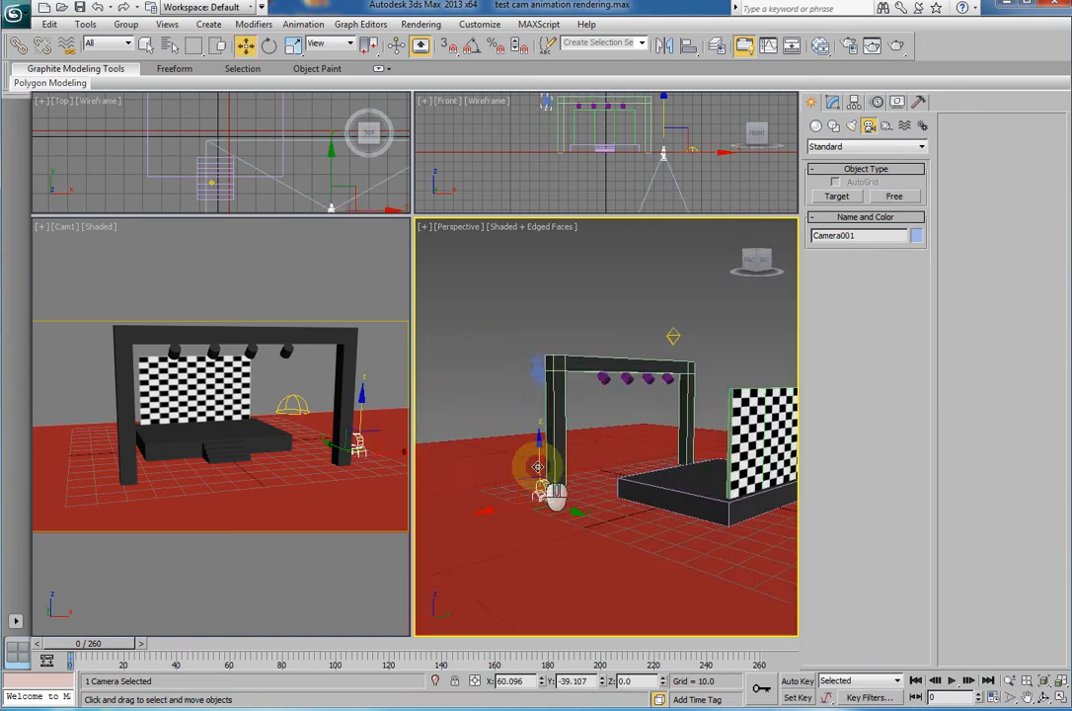
alt+middle_drag(538, 378, 675, 442)
key(e)
drag(619, 385, 711, 447)
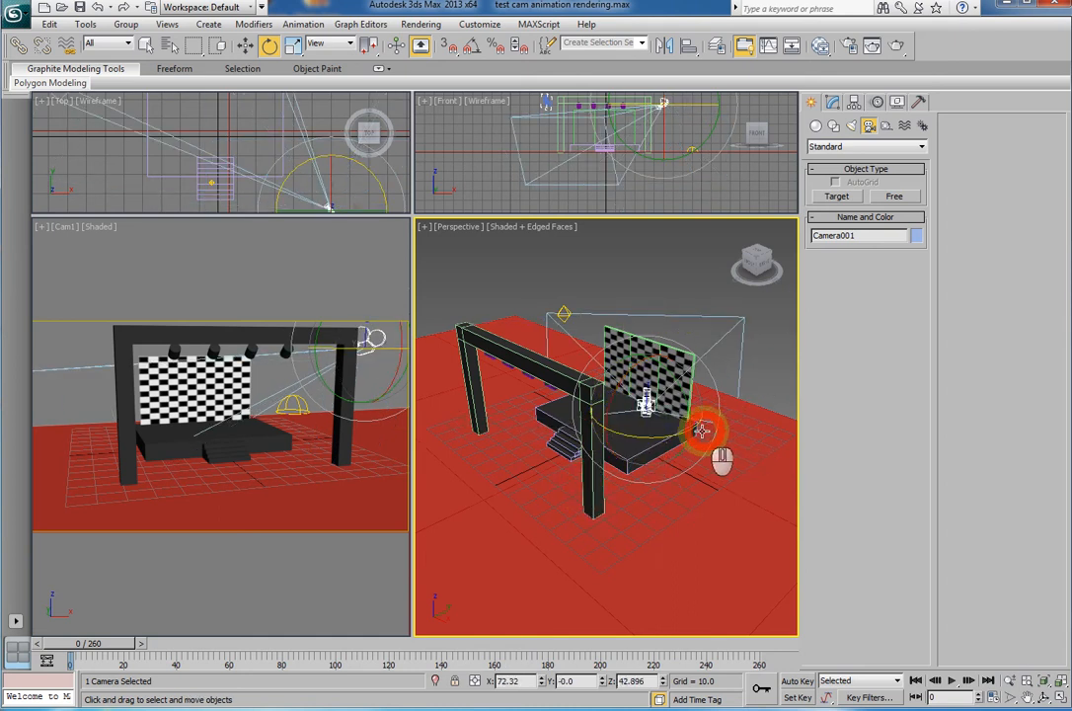
- Move the new camera away from the stage to about X 94, Y -87
alt+middle_drag(605, 459, 501, 431)
key(w)
drag(575, 413, 438, 462)
alt+middle_drag(442, 464, 604, 490)
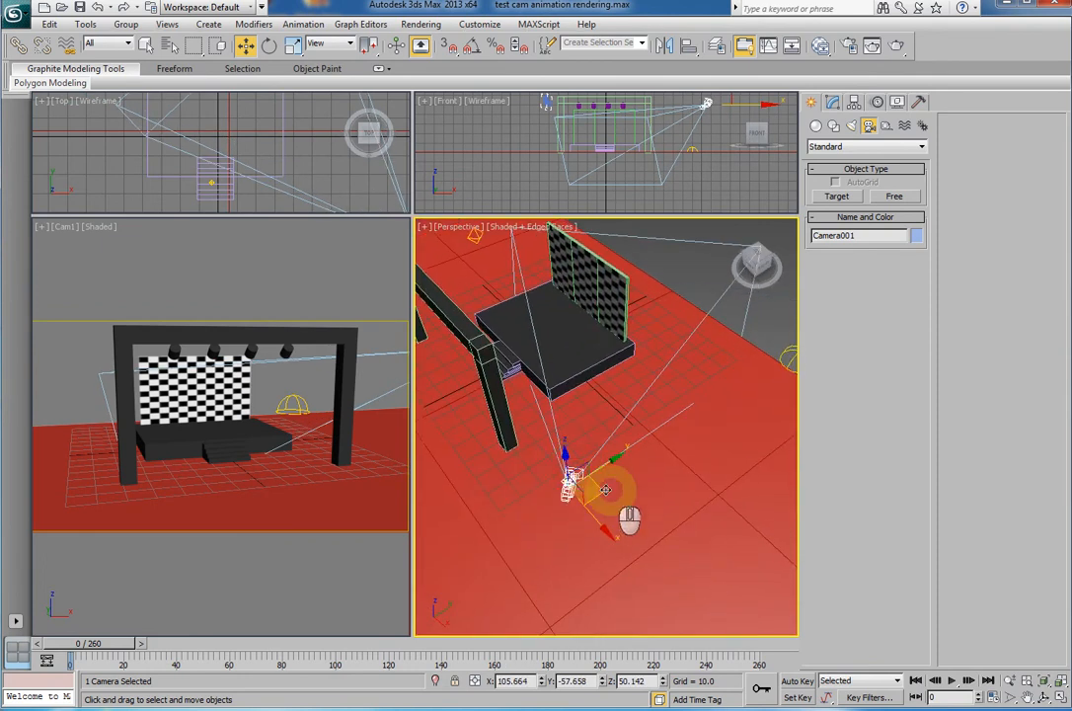
drag(603, 490, 479, 507)
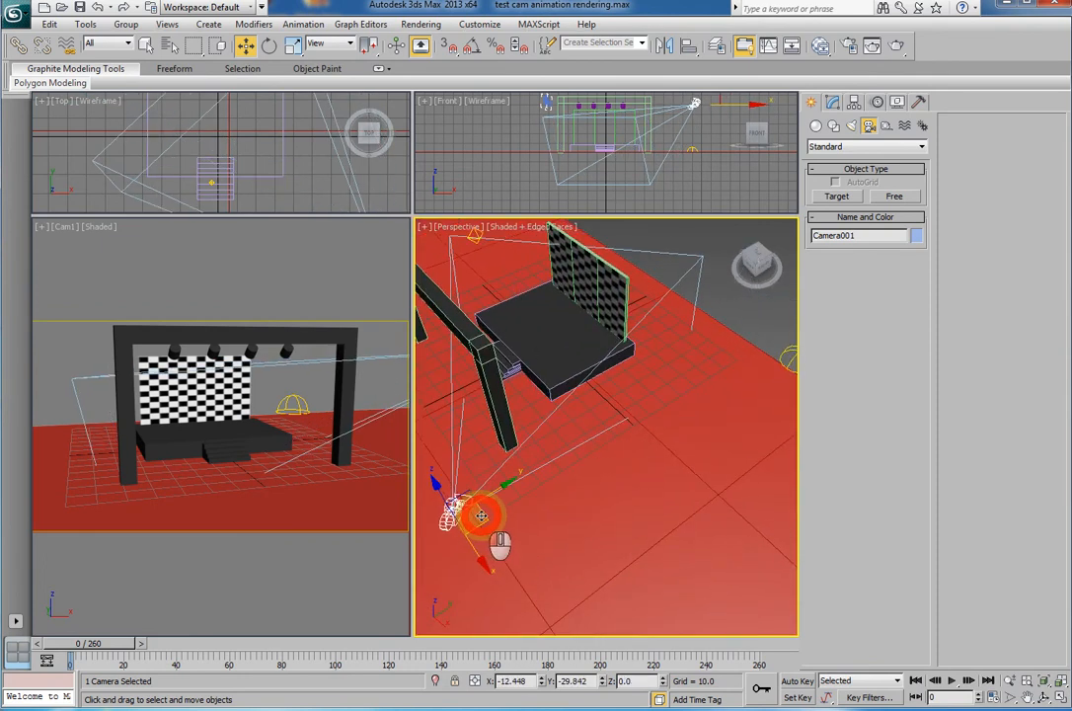
- Rename the new free camera as Cam2 and switch the Cam1 viewport to the Cam2 view
right_click(102, 271)
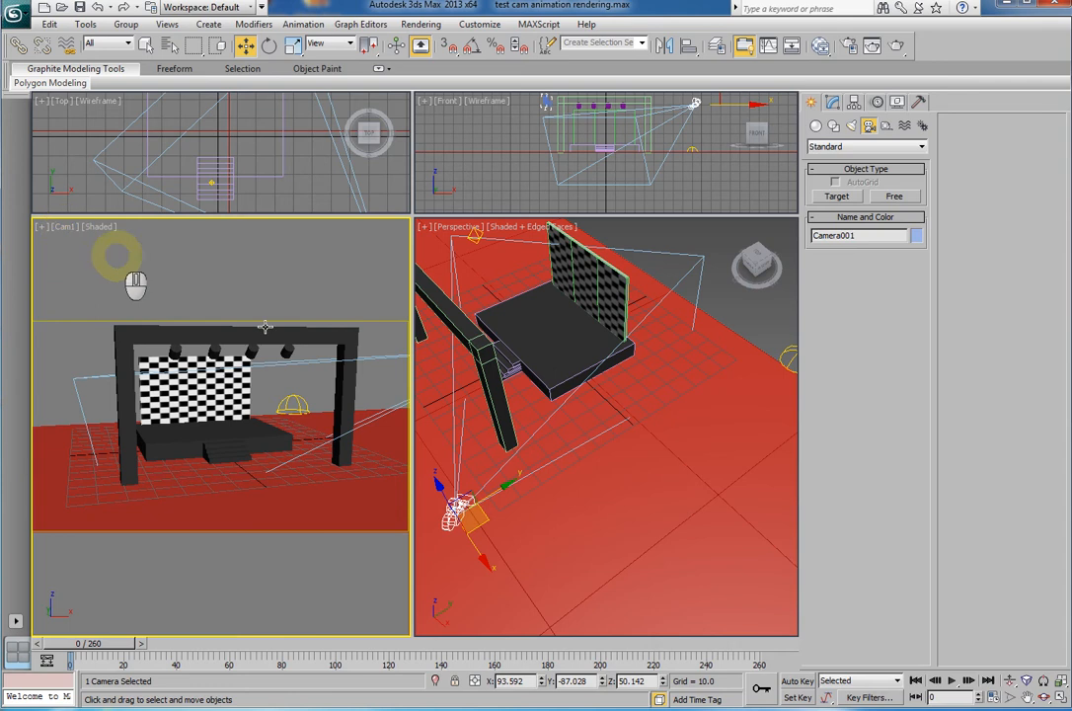
right_click(491, 457)
click(832, 102)
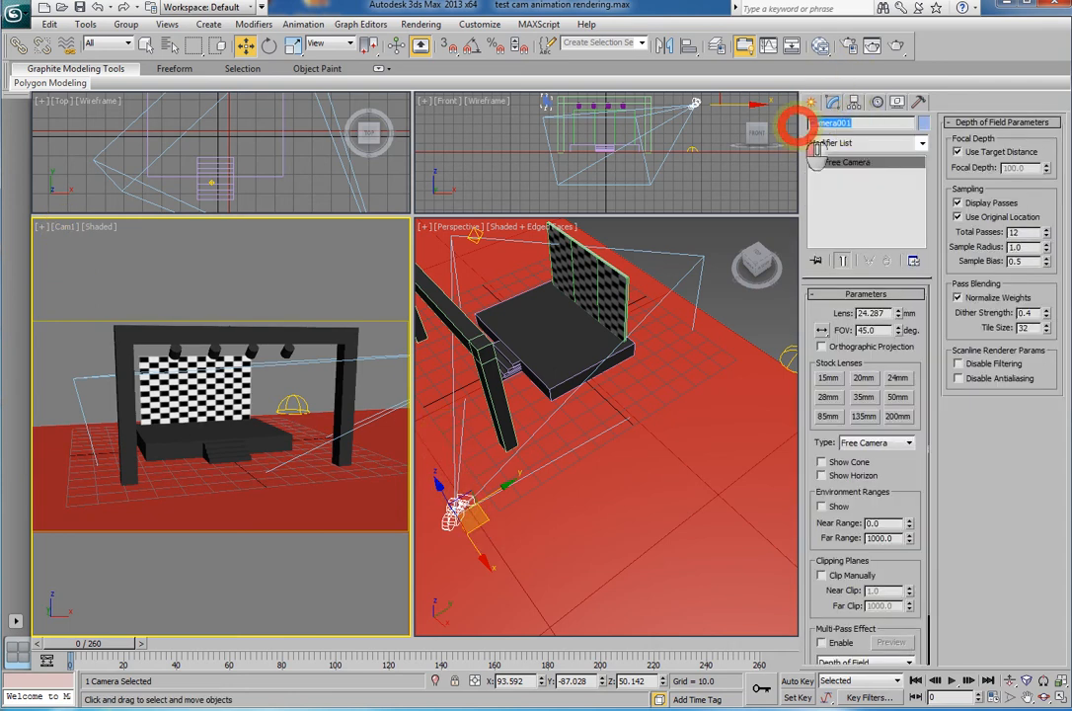
text(Cam2)
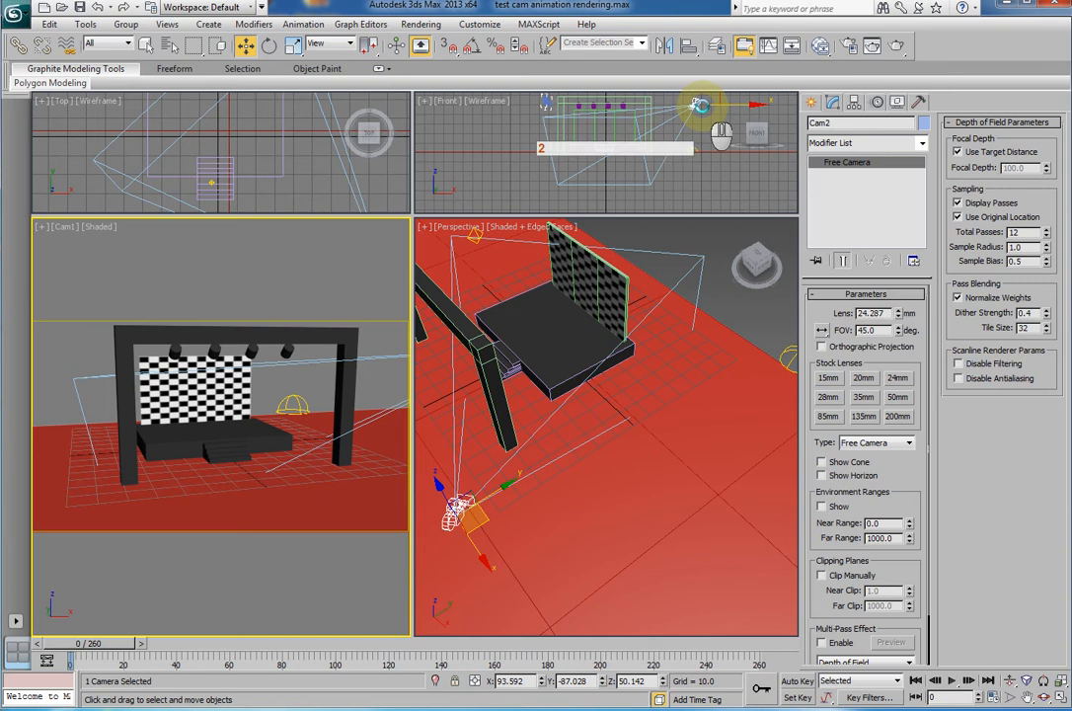
click(64, 227)
click(98, 244)
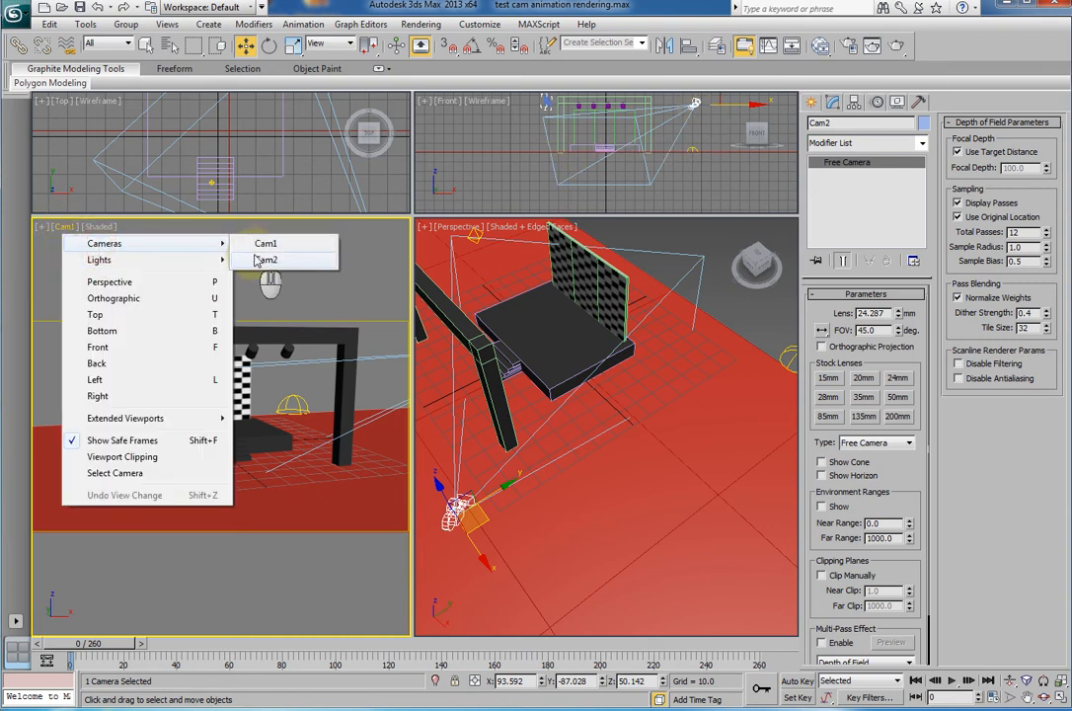
click(262, 260)
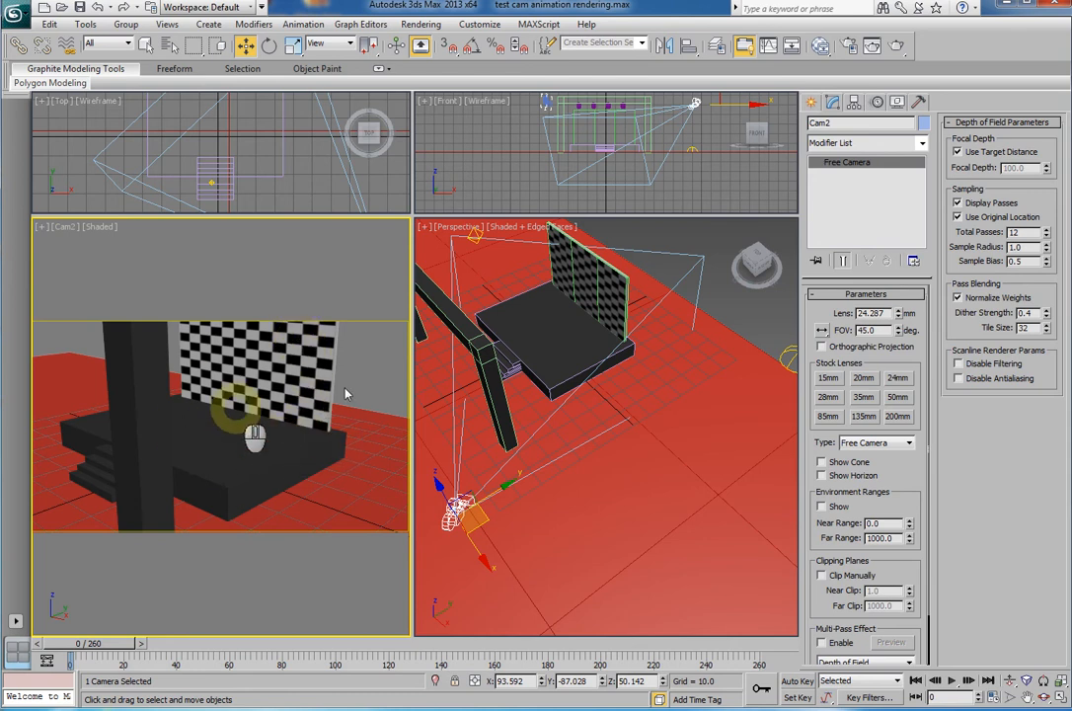
- Move Cam2 farther out in front of the stage to about X 87, Y -126
alt+middle_drag(581, 532, 613, 494)
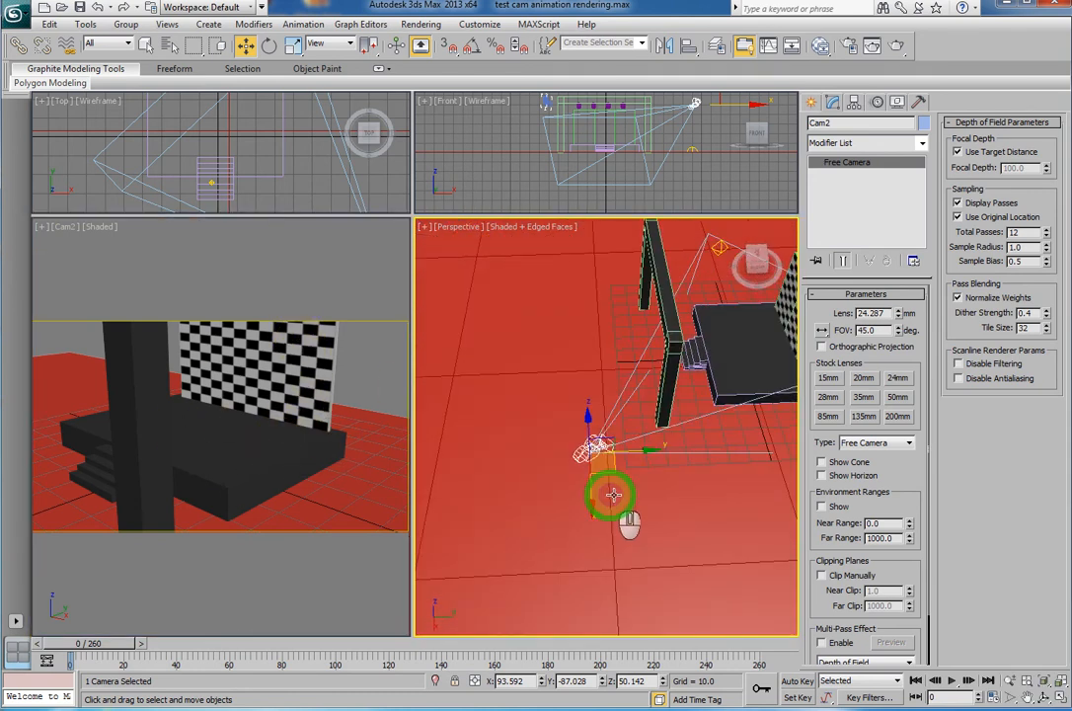
drag(613, 473, 501, 458)
alt+middle_drag(500, 458, 592, 474)
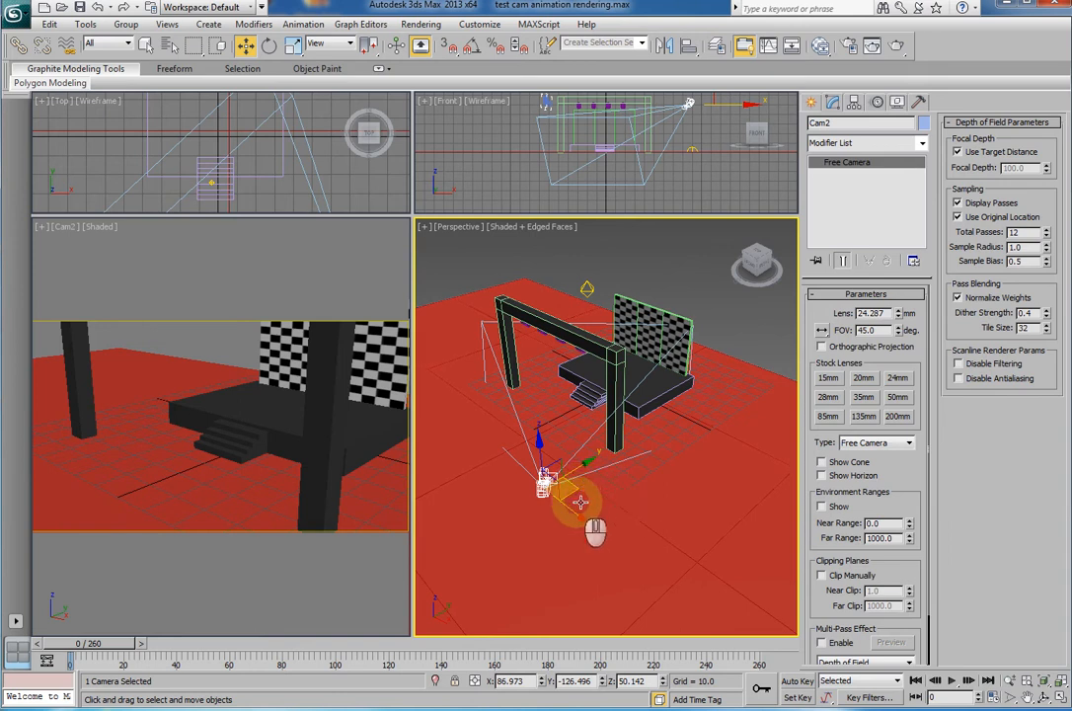
- Select Cam1 in the perspective view and switch the camera viewport back to the Cam1 view
middle_drag(533, 521, 711, 475)
scroll(608, 488, down, 2)
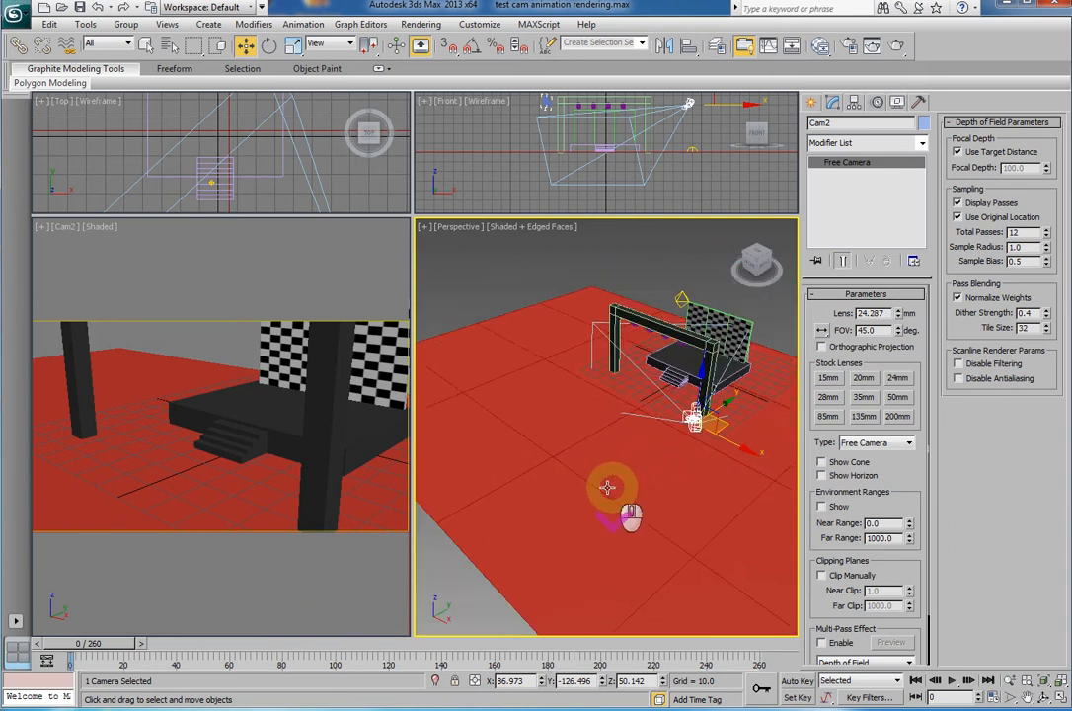
alt+middle_drag(607, 487, 574, 510)
alt+middle_drag(701, 503, 685, 486)
middle_drag(457, 412, 540, 417)
click(521, 396)
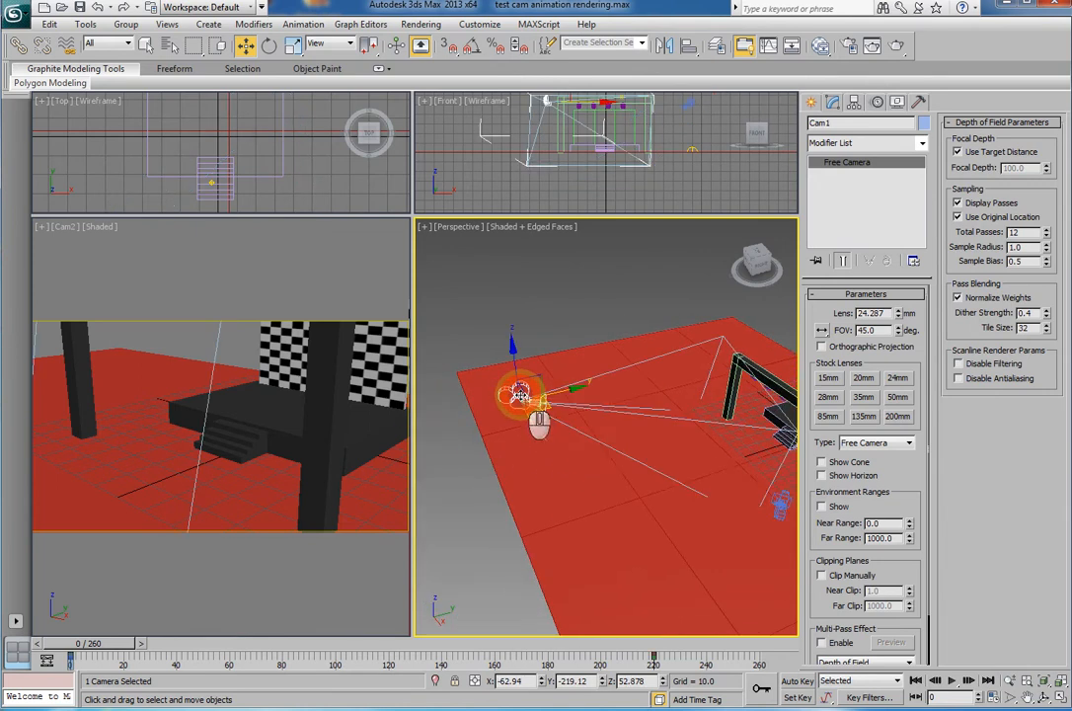
alt+middle_drag(578, 466, 623, 454)
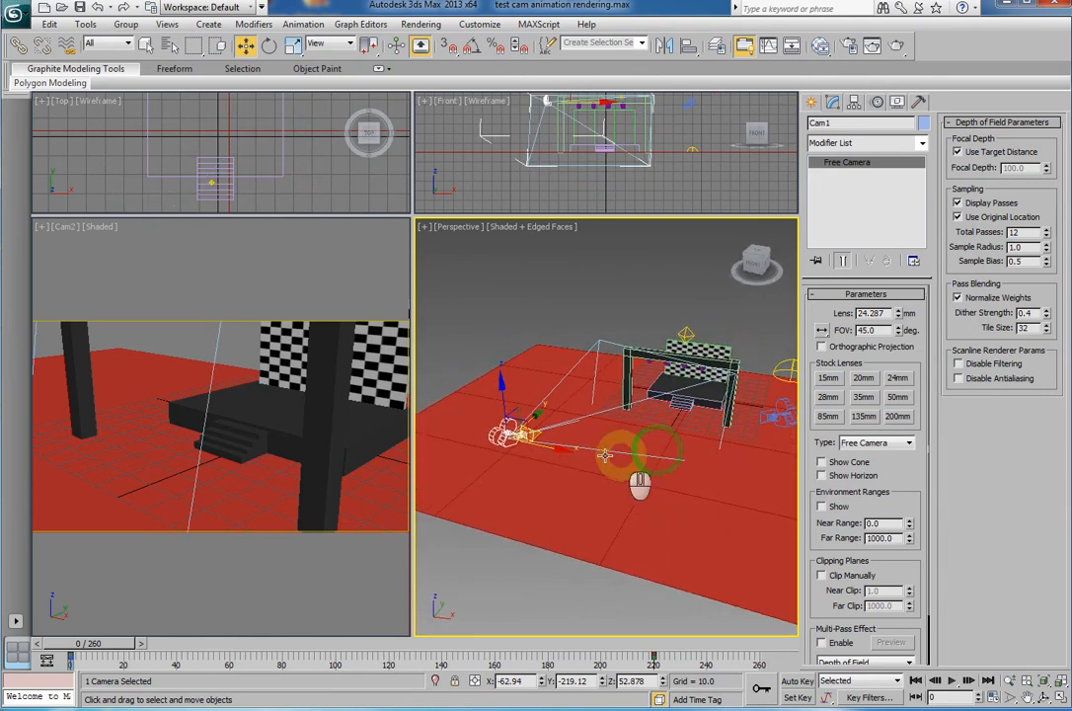
right_click(71, 233)
click(61, 230)
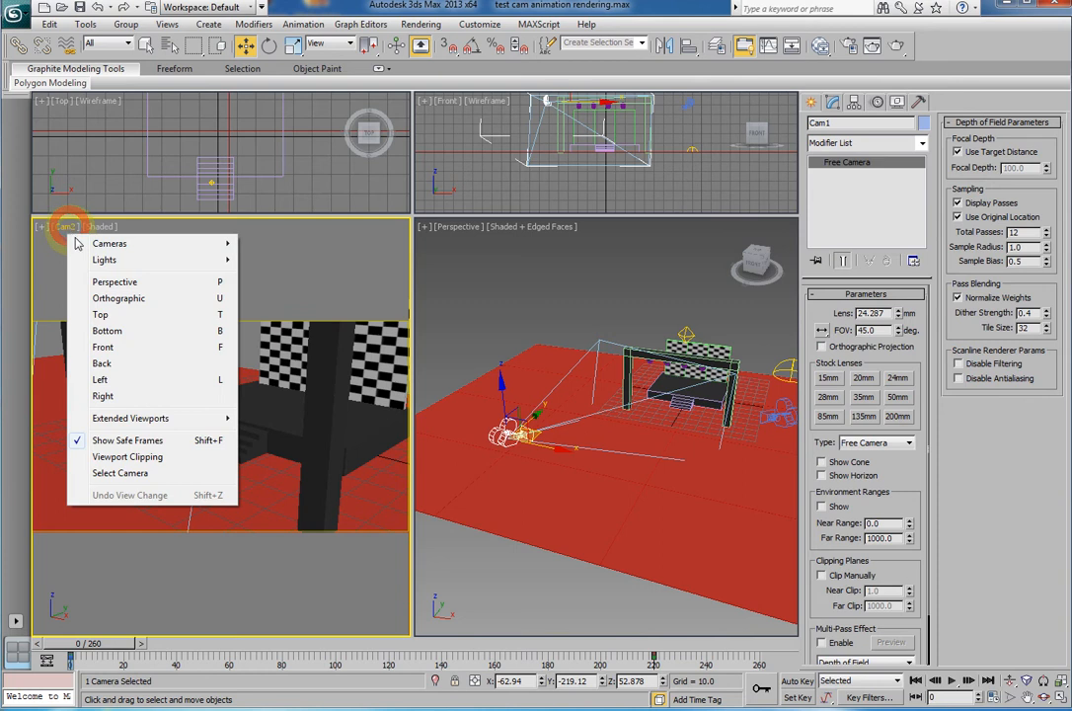
click(101, 234)
click(268, 245)
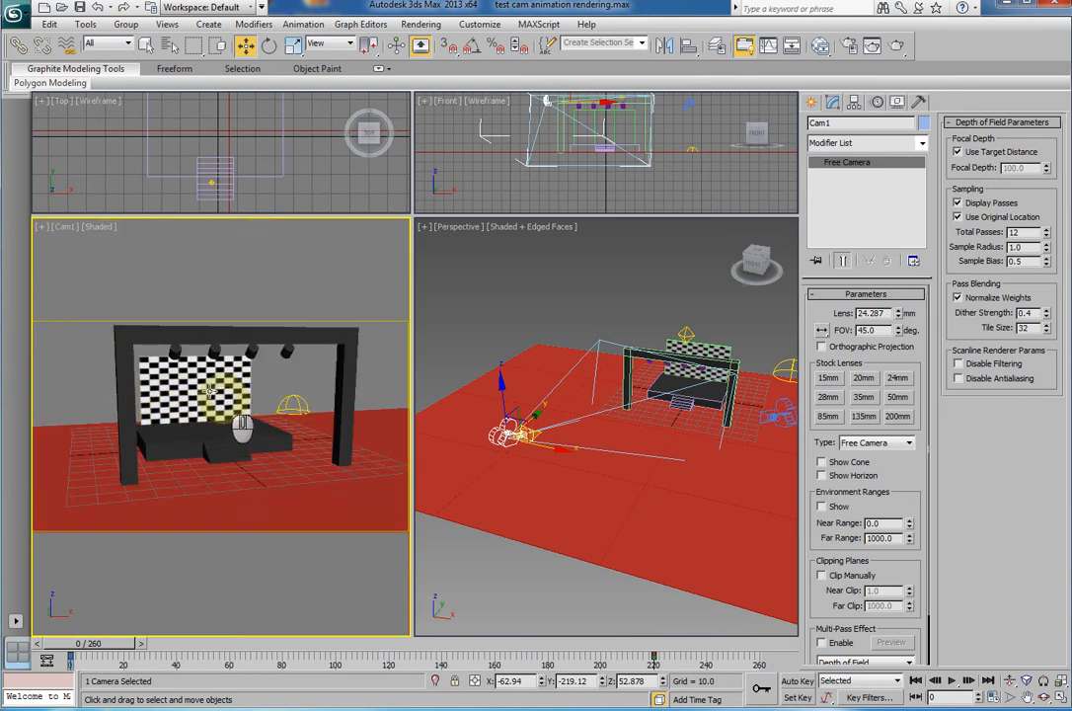
- Try the 24 mm and 20 mm stock lenses on Cam1
mouse_move(548, 439)
alt+middle_down()
mouse_move(543, 457)
mouse_move(559, 462)
mouse_move(563, 452)
alt+middle_up()
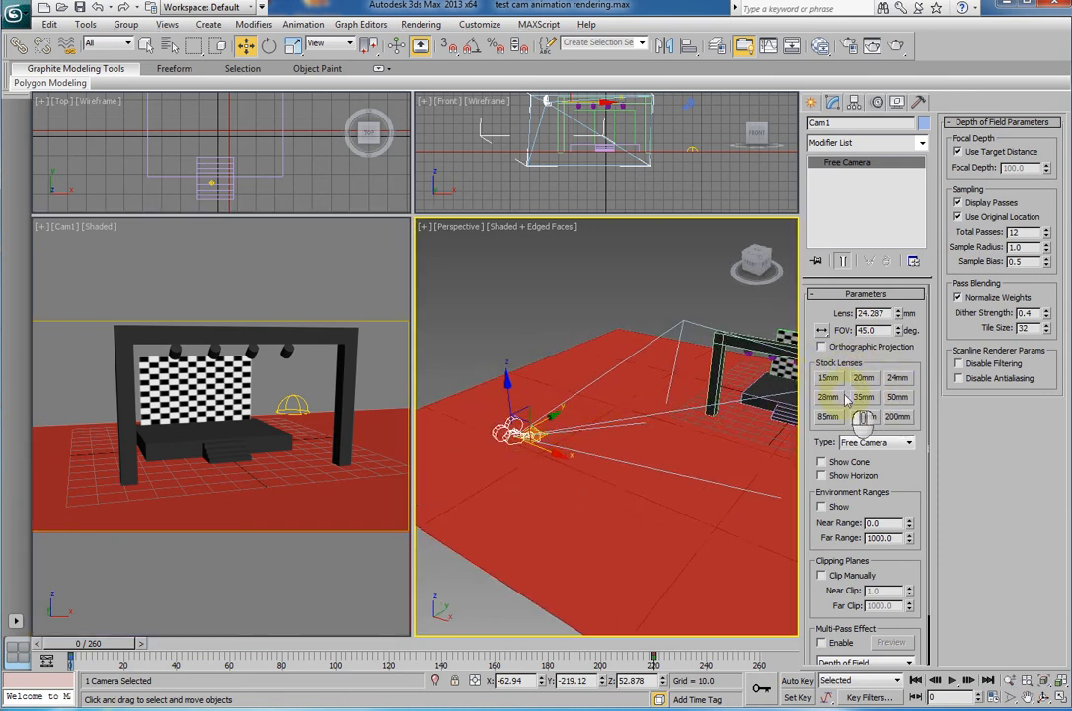
click(897, 379)
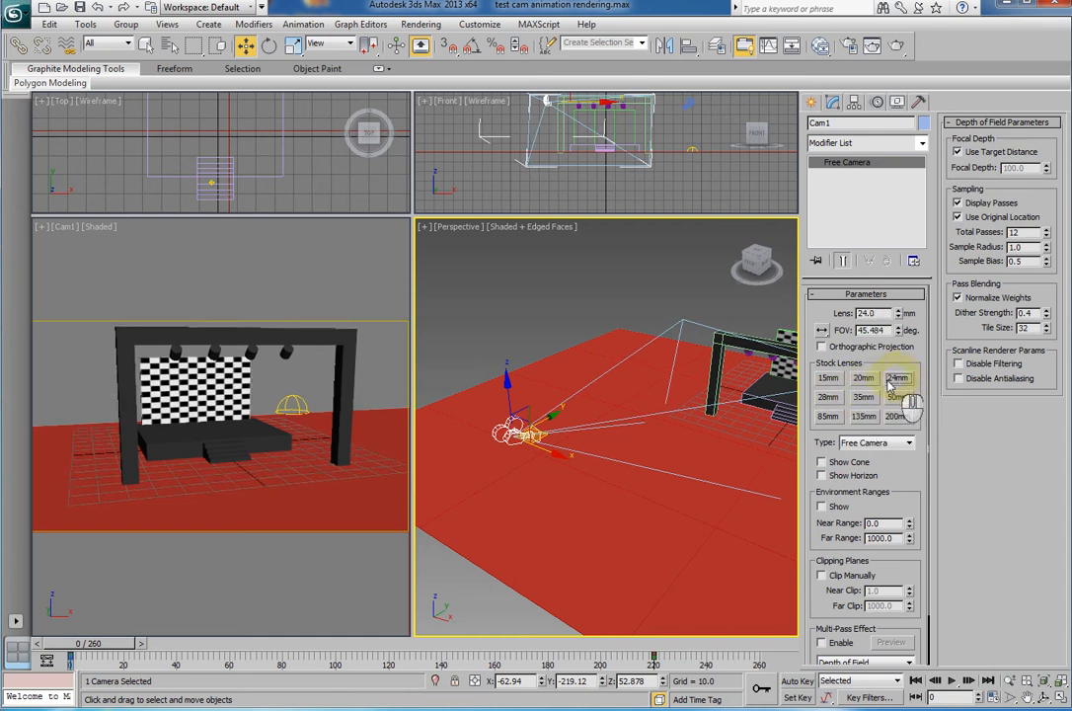
click(864, 379)
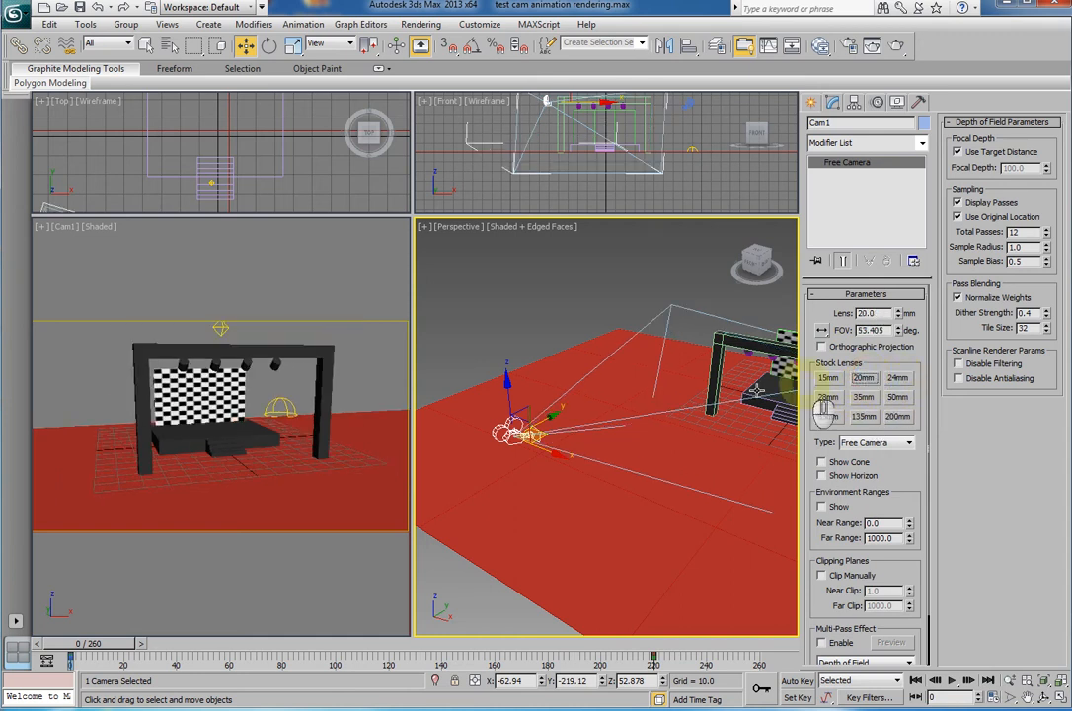
click(489, 431)
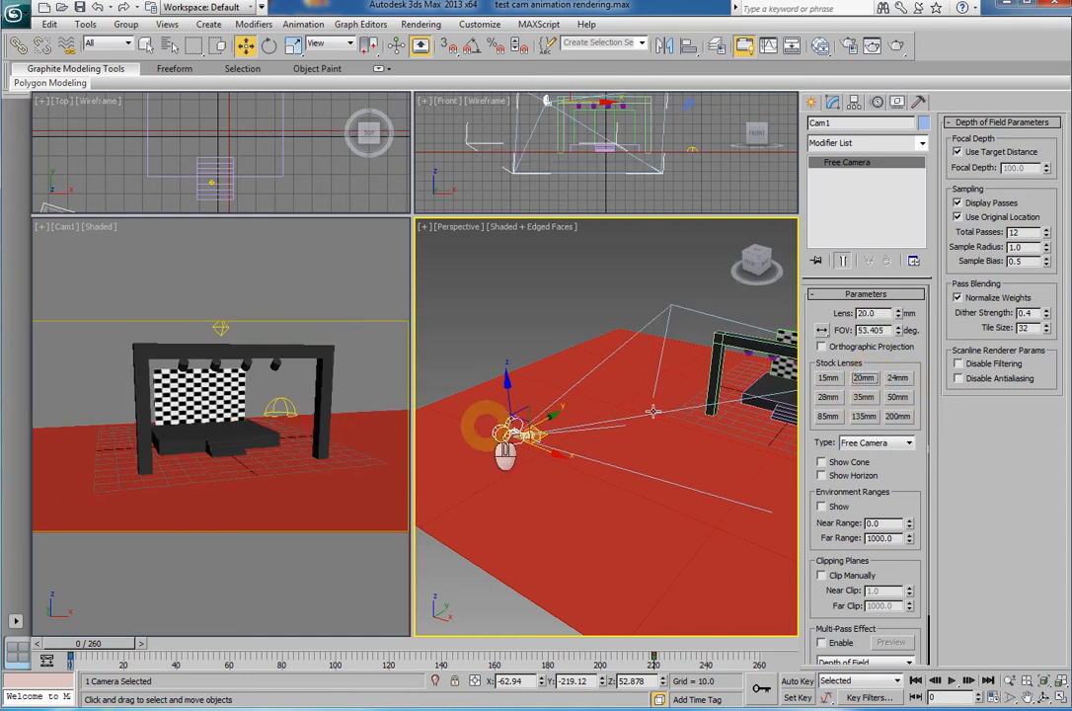
click(897, 379)
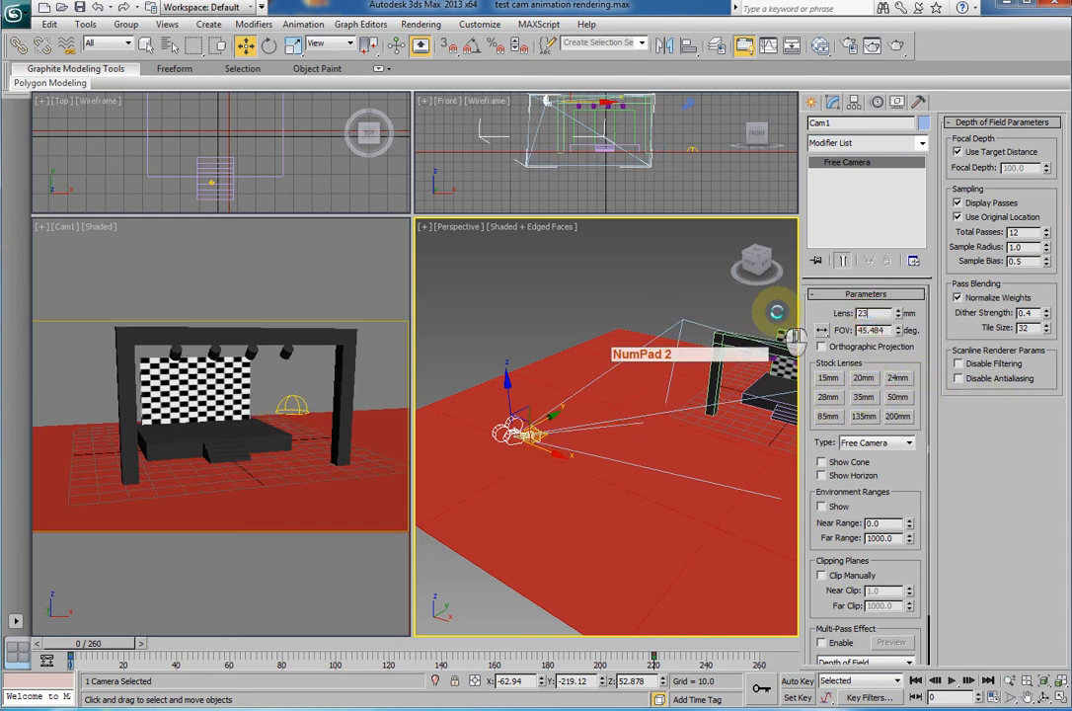
- Set Cam1's lens to 23 mm and deselect the camera
text(3)
key(Return)
click(569, 306)
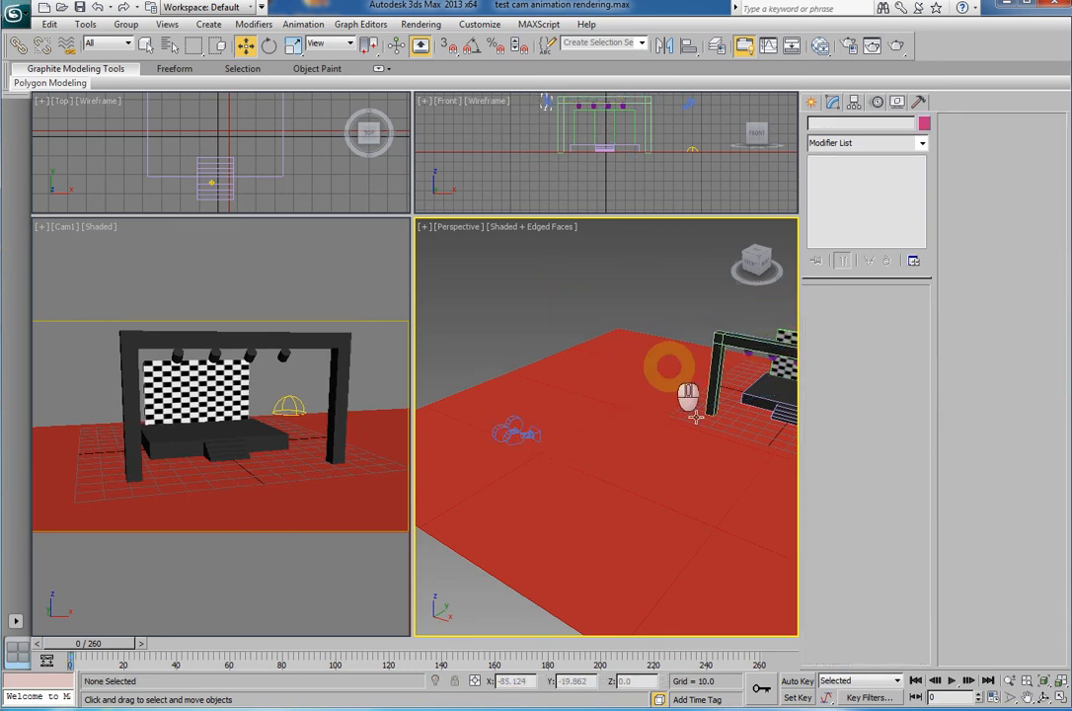
- Select Cam2 and apply the 28 mm stock lens to it
alt+middle_drag(502, 430, 605, 524)
click(558, 503)
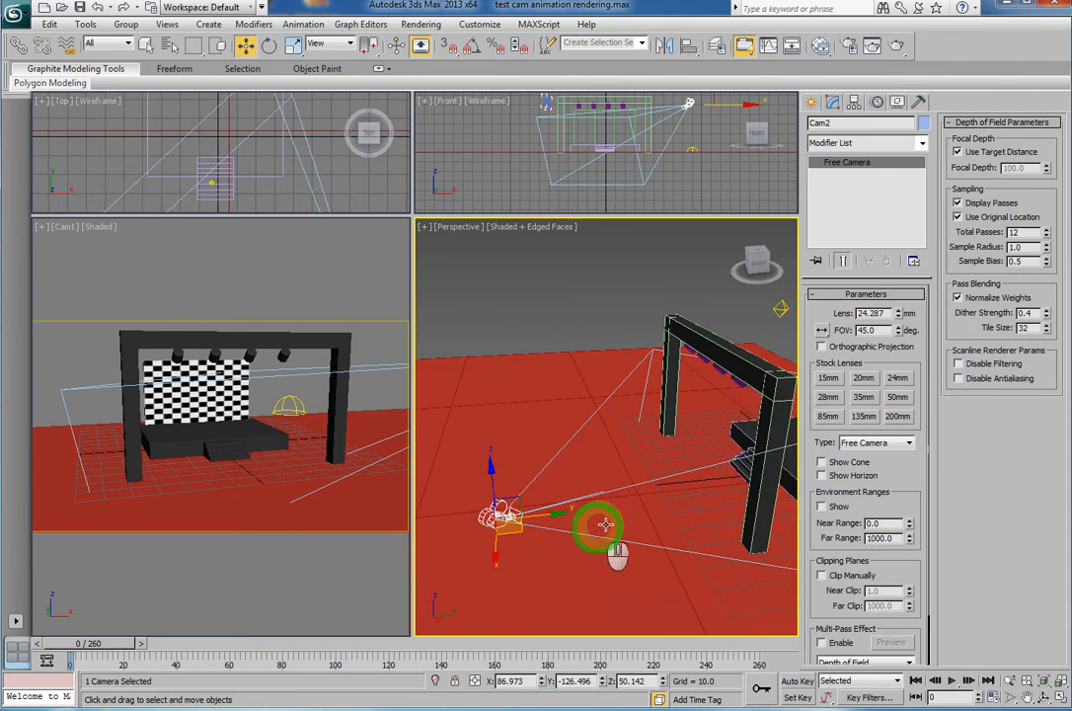
click(828, 397)
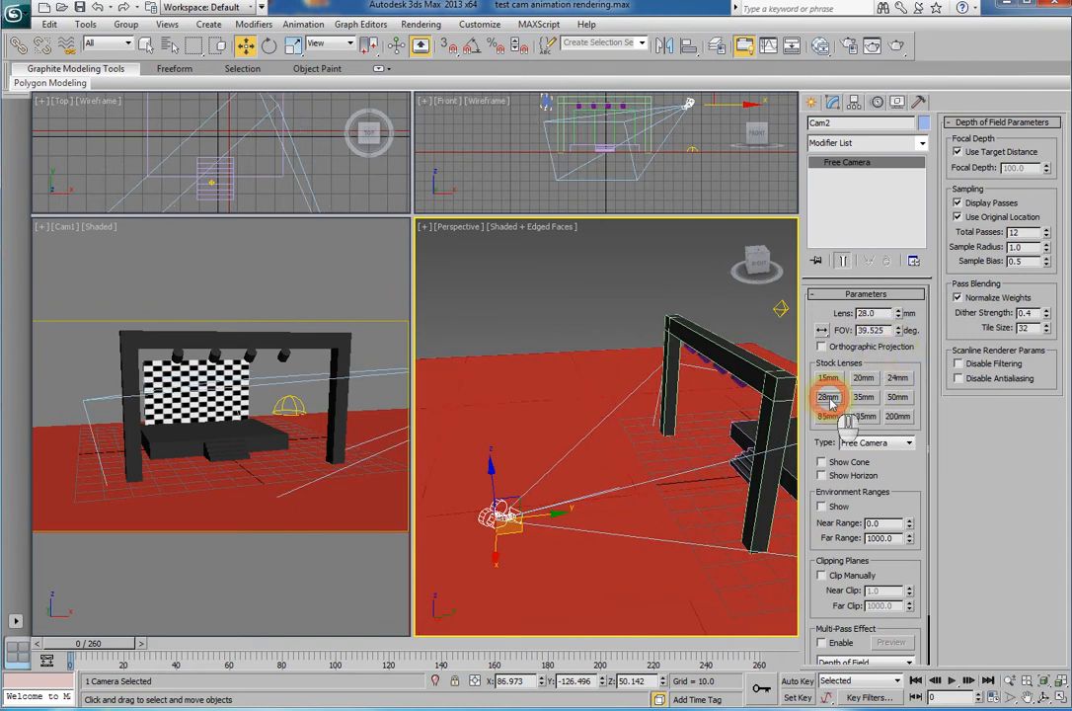
- Switch the camera viewport from Cam1 to Cam2 and apply the 24 mm stock lens to Cam2
click(61, 230)
click(60, 229)
click(111, 244)
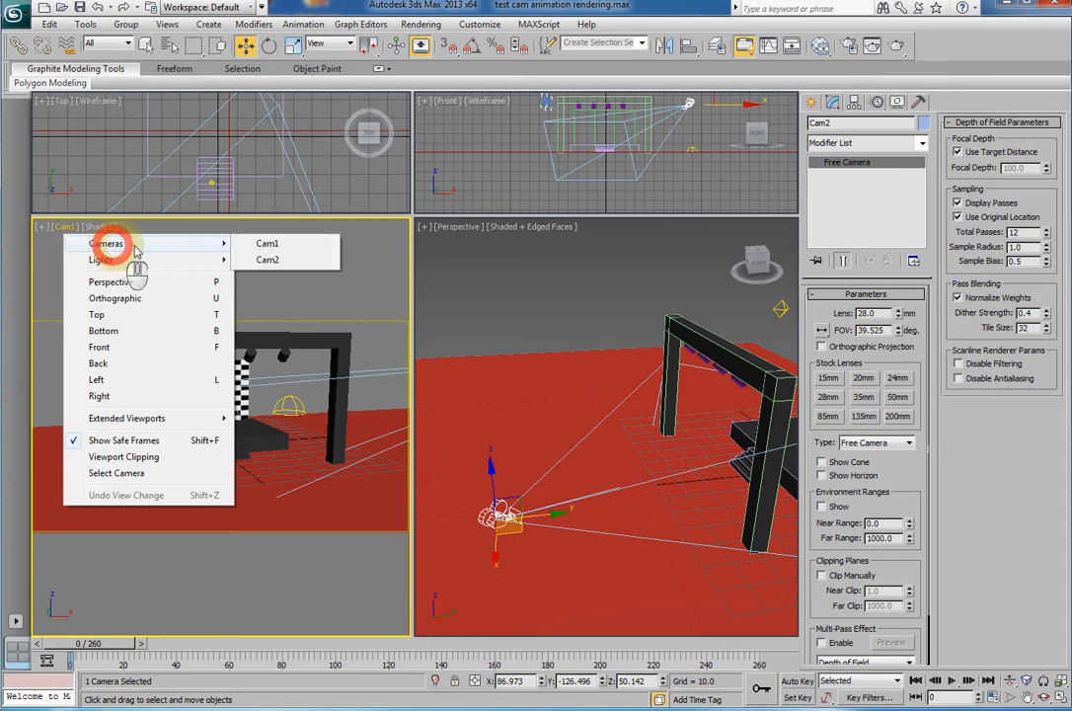
click(268, 259)
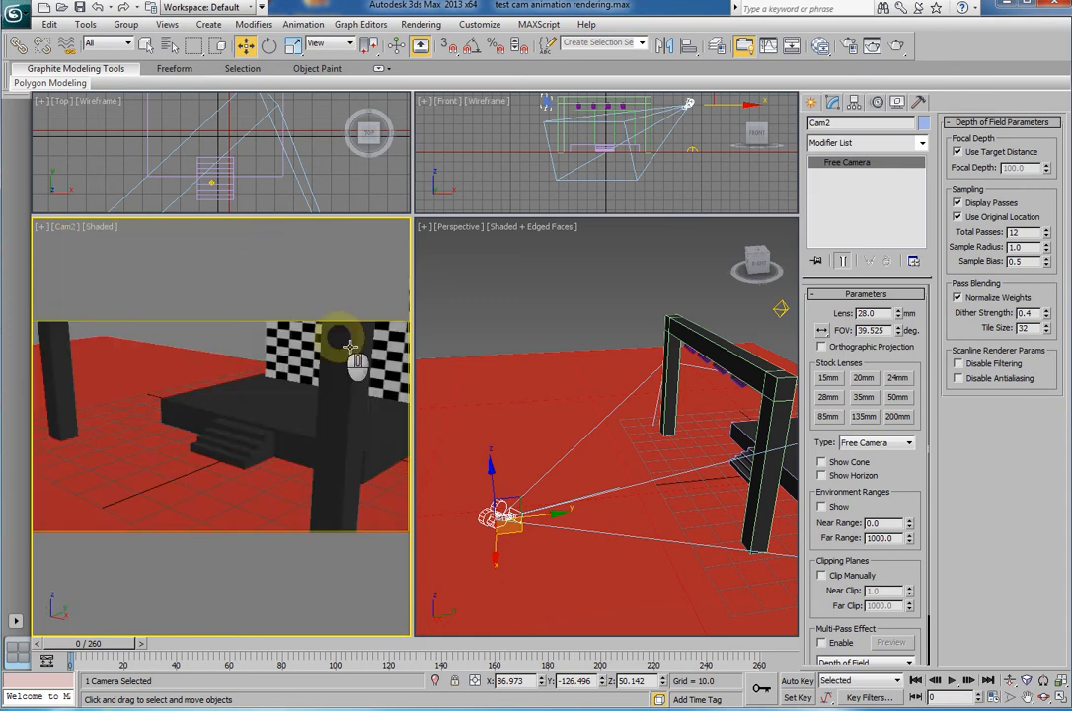
click(898, 378)
- Move Cam2 back from the stage to about X 77.73, Y -134.871 and raise it to about Z 74.705
alt+middle_drag(558, 495, 620, 510)
drag(585, 504, 546, 494)
alt+middle_drag(628, 486, 668, 448)
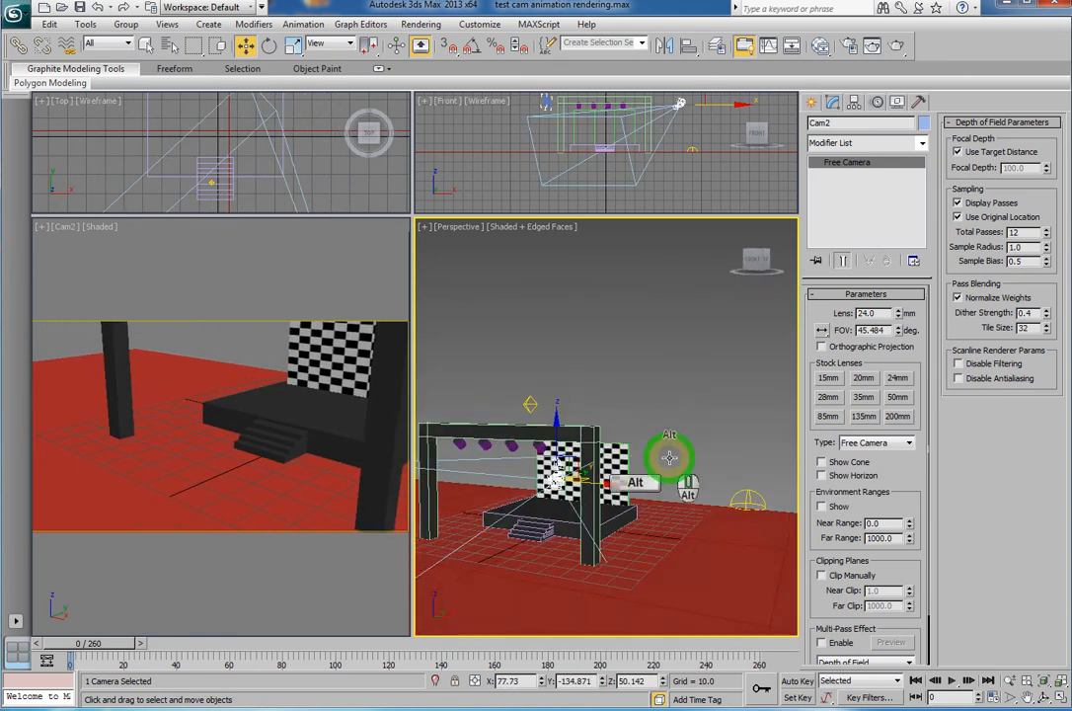
drag(563, 449, 559, 335)
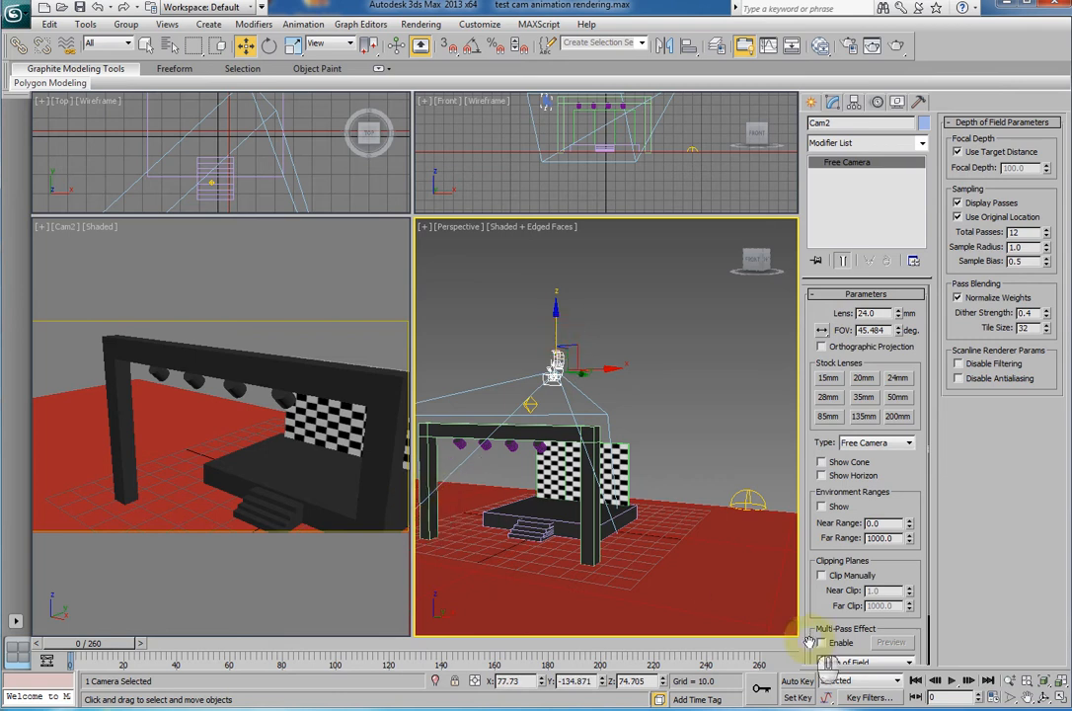
- Turn on Auto Key and lower Cam2 to about Z 50.634 at frame 119
click(796, 681)
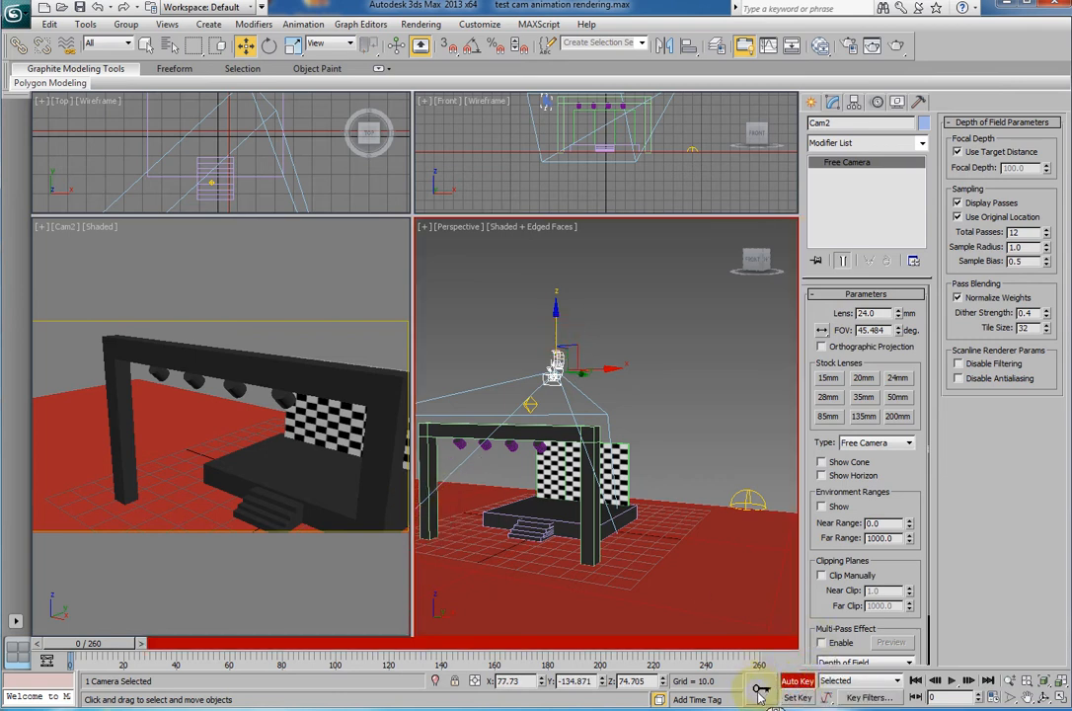
drag(104, 647, 399, 664)
drag(573, 345, 549, 425)
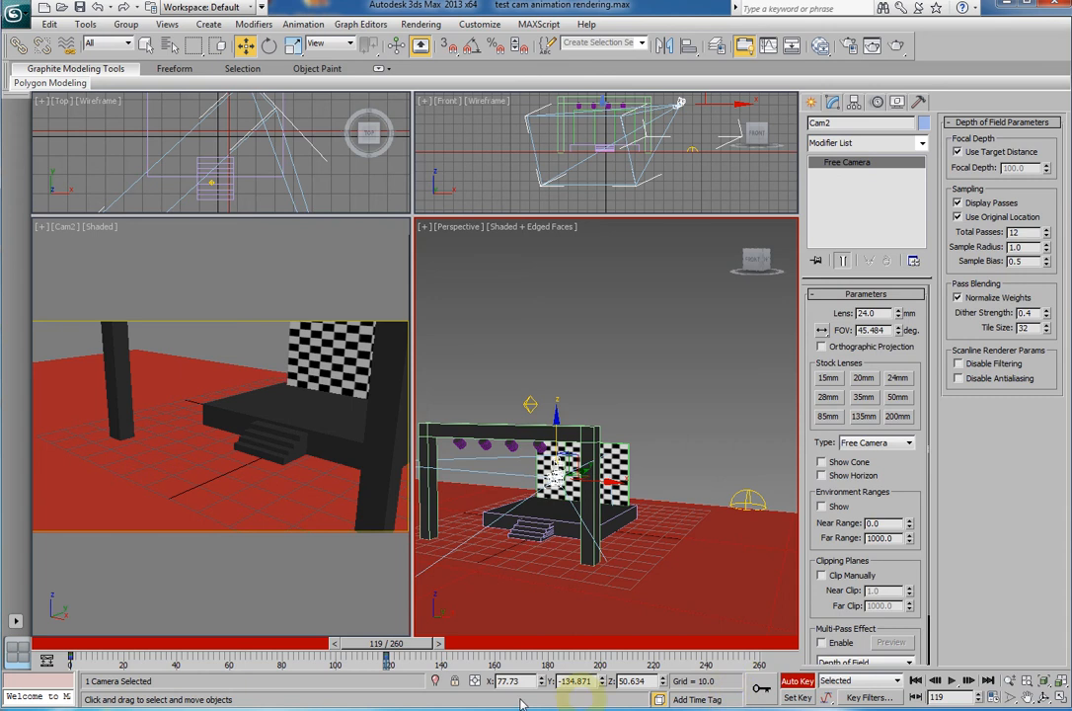
- At frame 225, move Cam2 to about X 97.462, Y -96.975 and rotate it towards the stage
drag(403, 655, 667, 660)
alt+middle_drag(653, 584, 566, 496)
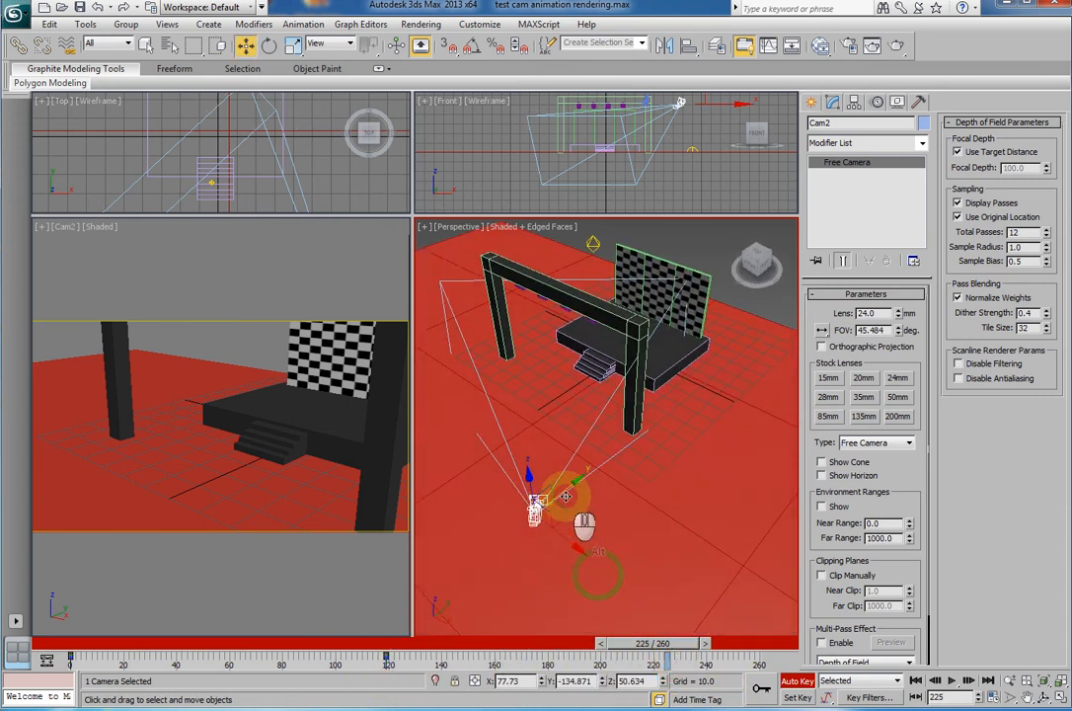
drag(566, 509, 711, 466)
key(e)
drag(672, 509, 695, 514)
key(w)
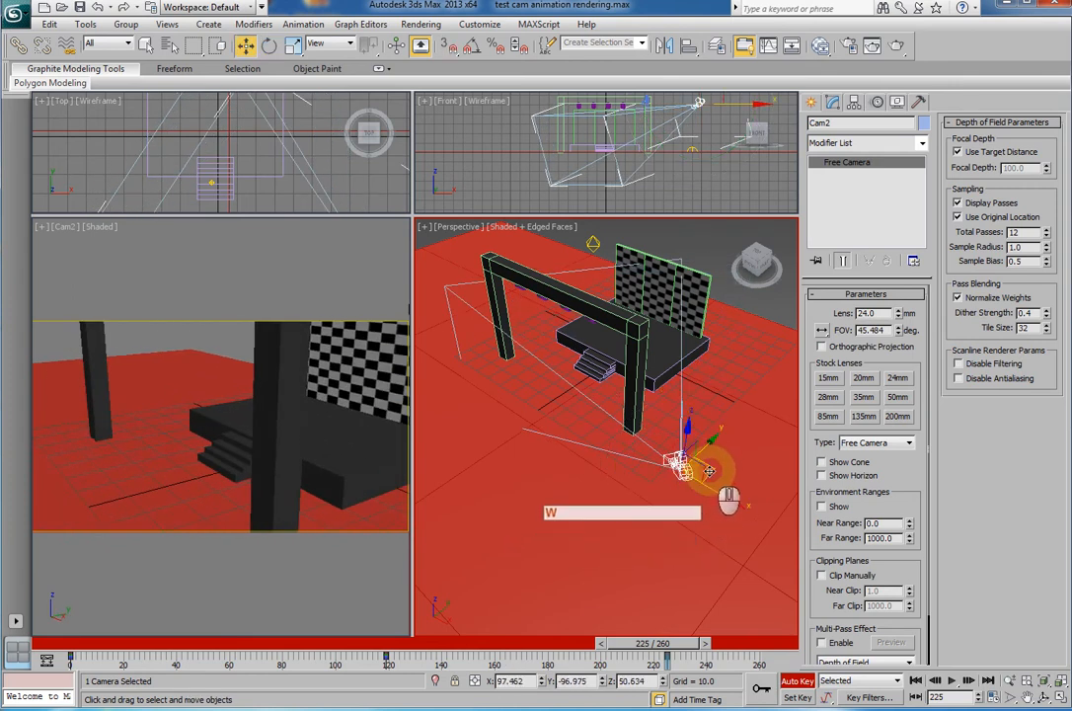
- Undo a trial move of Cam2 and reposition it at frame 225 to about X 105.653, Y -74.546
drag(696, 467, 757, 471)
key(ctrl+z)
alt+middle_drag(744, 483, 636, 536)
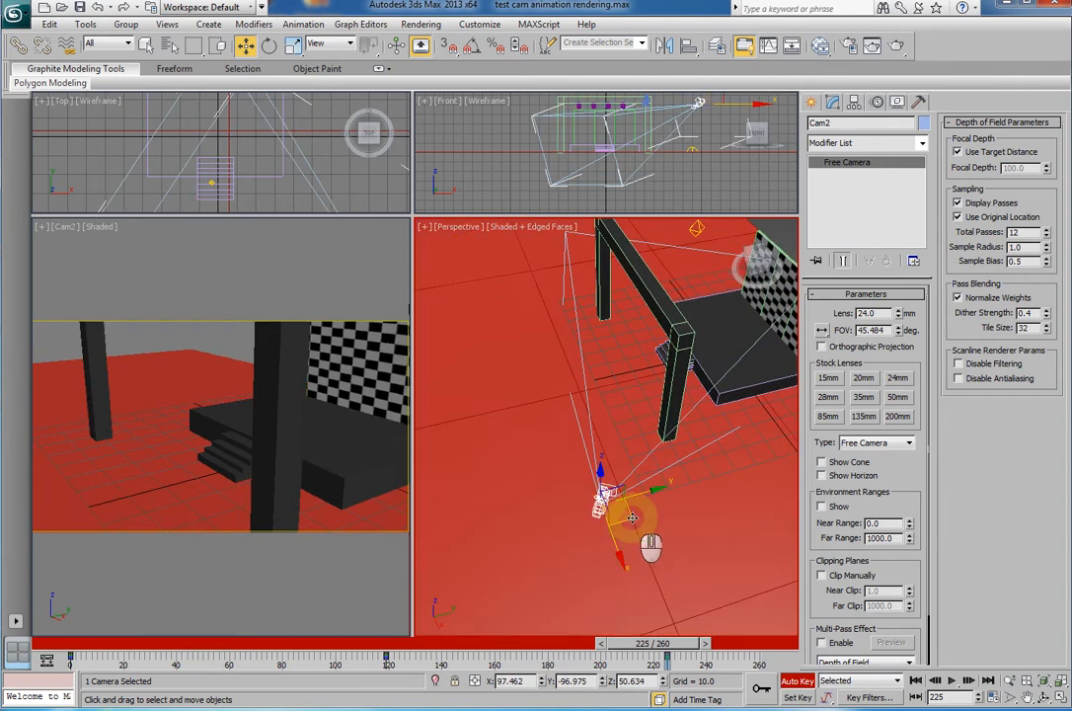
drag(632, 518, 721, 520)
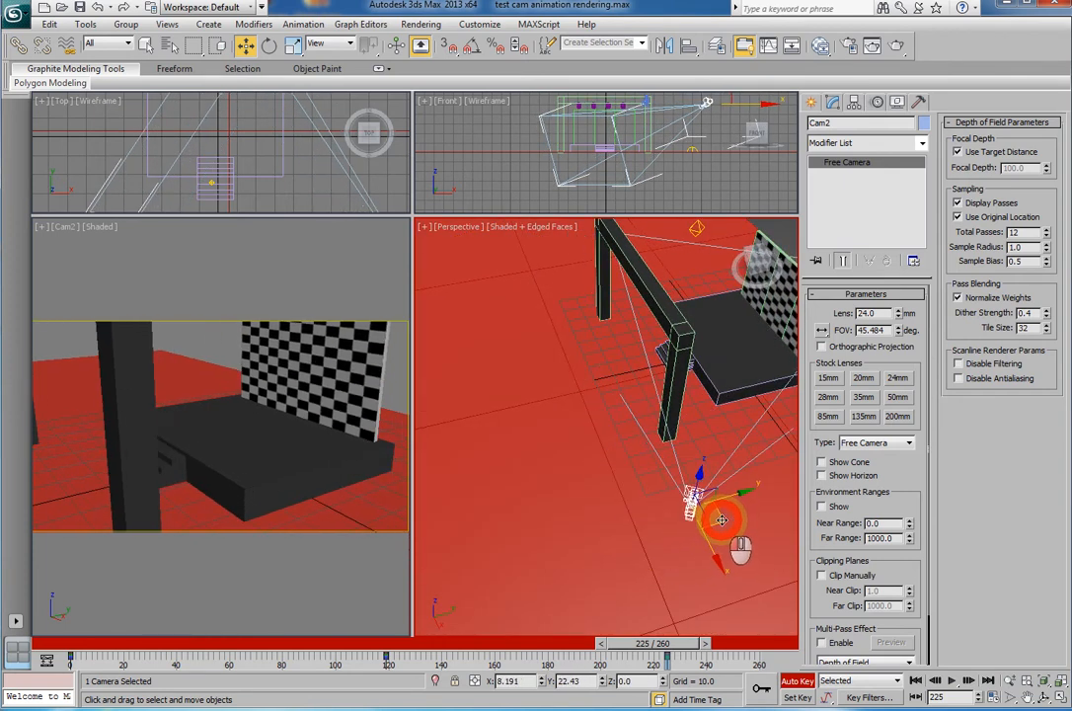
drag(637, 647, 664, 669)
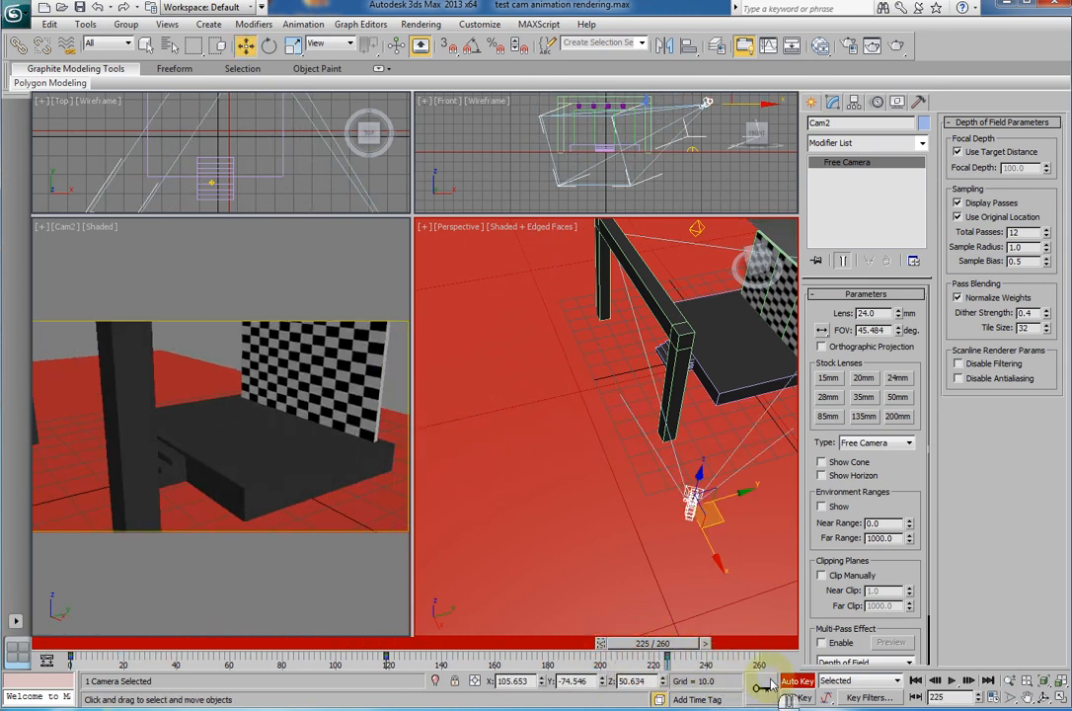
- Return to frame 0, deselect Cam2 and play back its animation in the camera viewport
drag(664, 646, 79, 573)
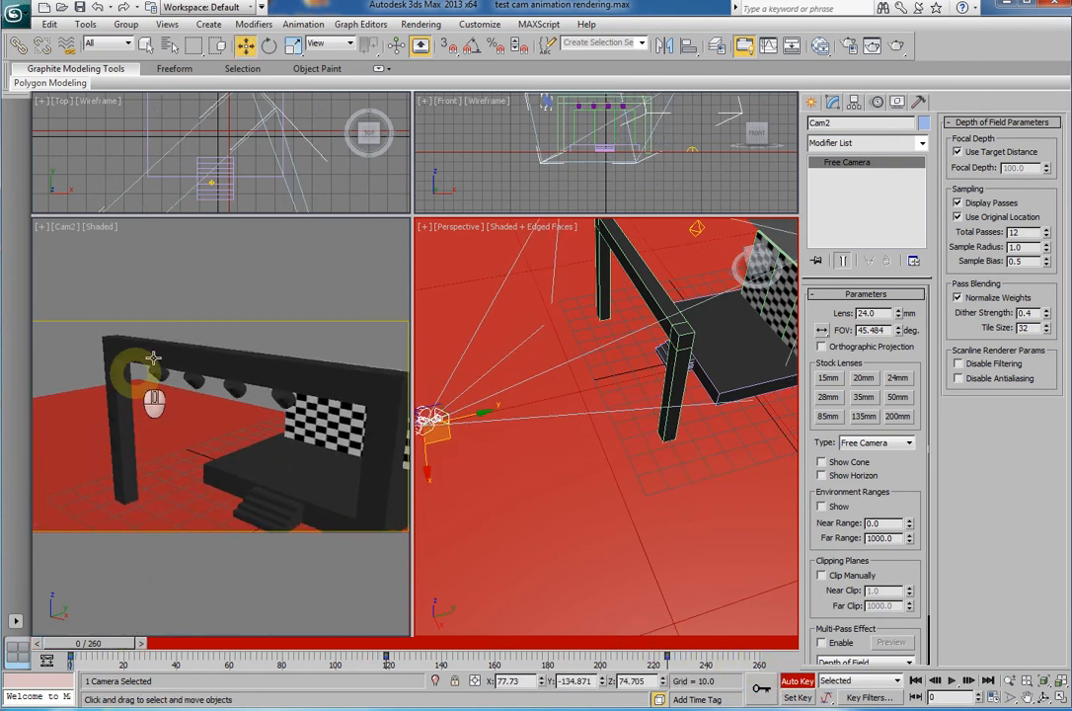
middle_click(192, 289)
click(207, 283)
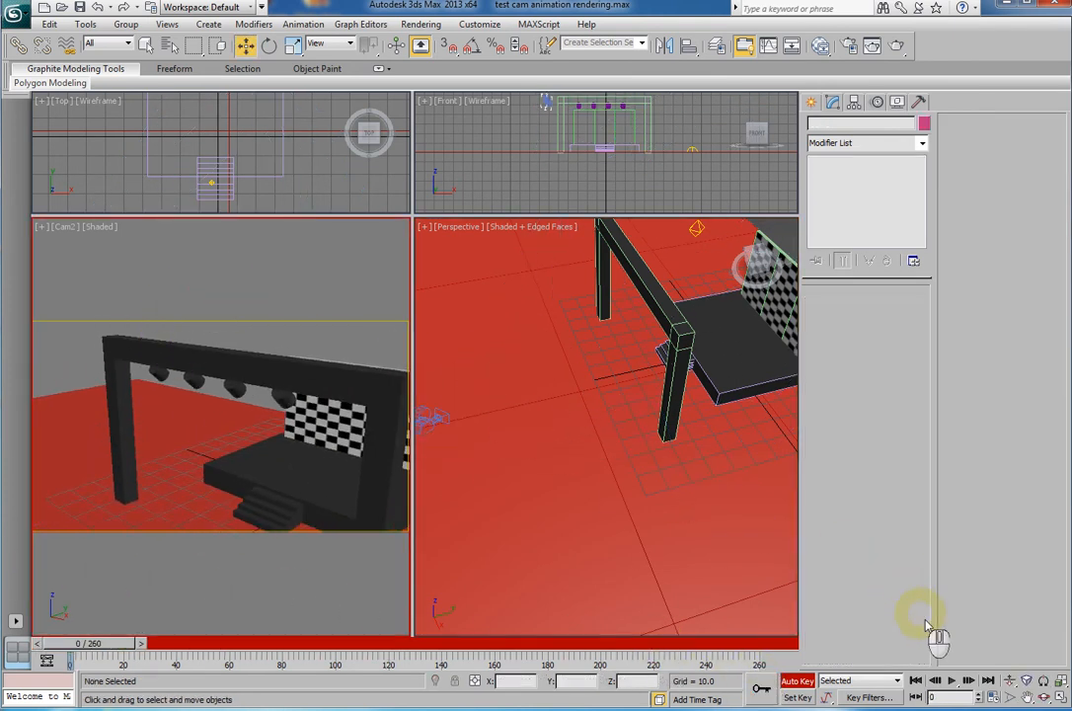
click(952, 681)
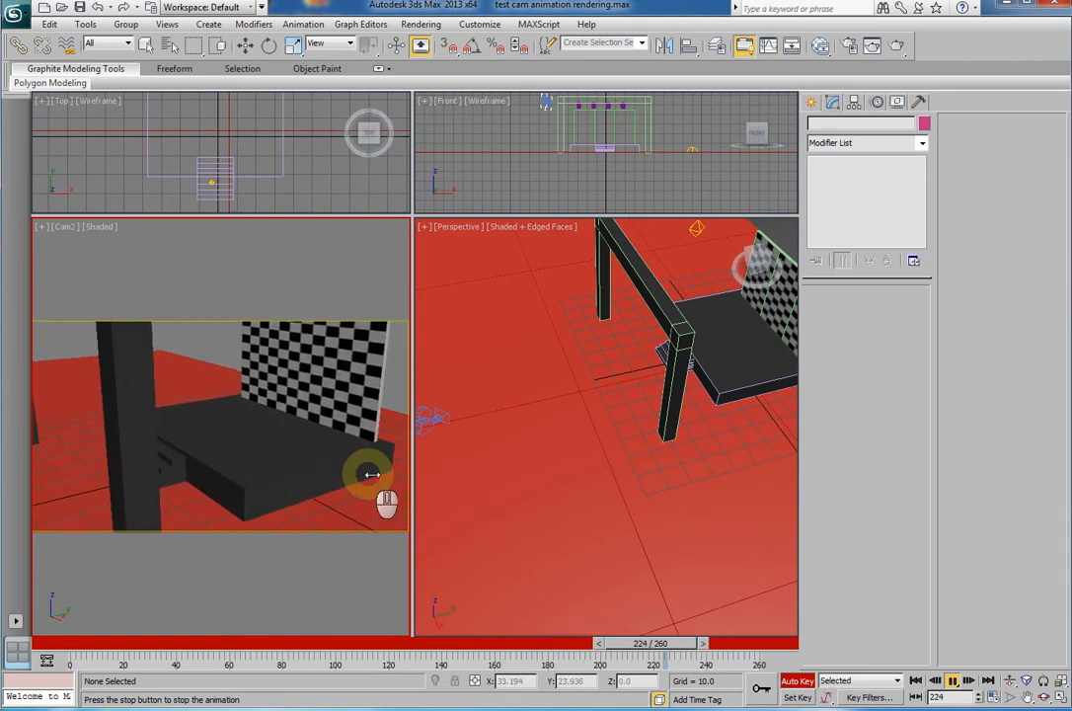
click(952, 680)
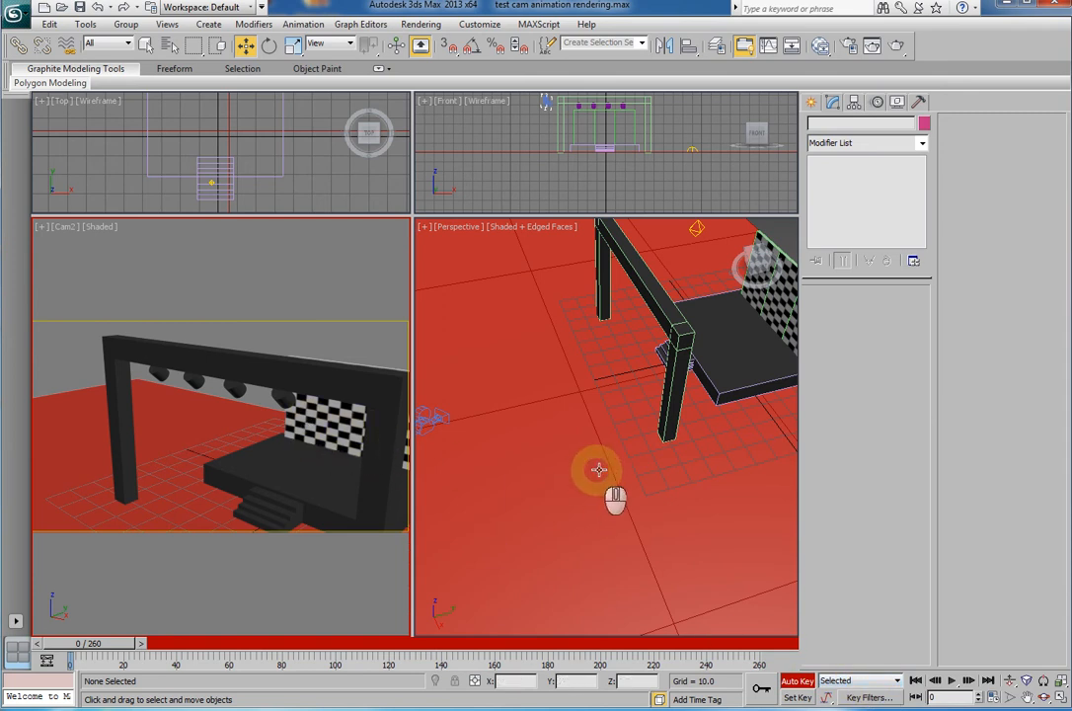
- View the stage from the front in the perspective view and turn off Auto Key
alt+middle_drag(594, 462, 674, 431)
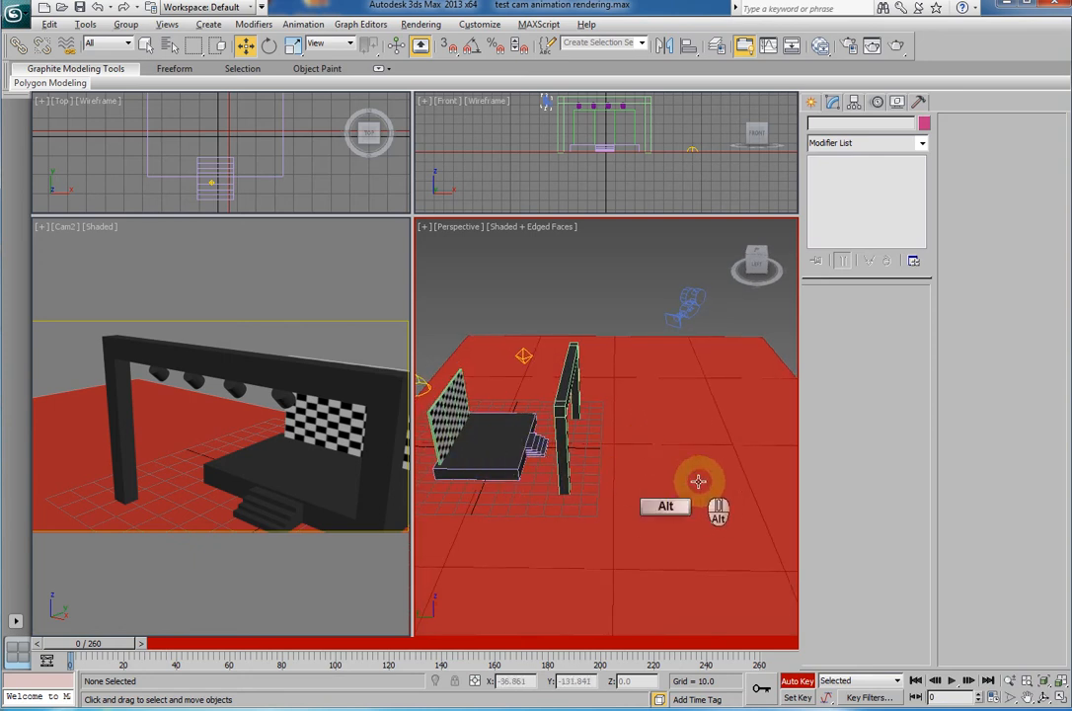
alt+middle_drag(699, 486, 641, 499)
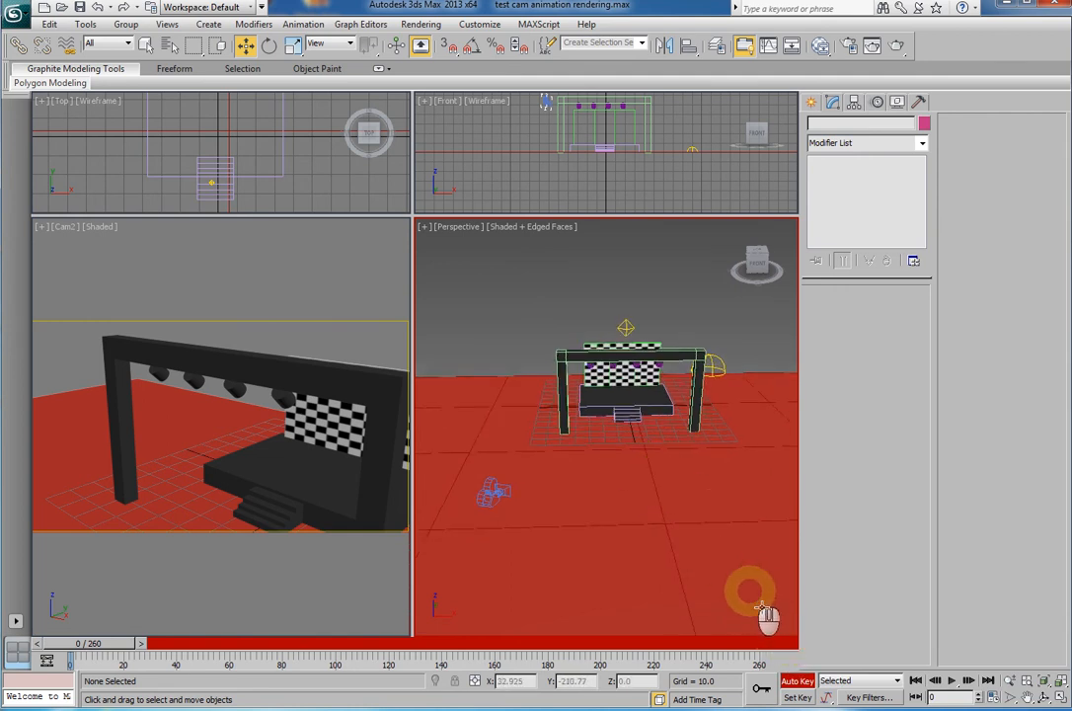
click(796, 681)
alt+middle_drag(583, 399, 583, 405)
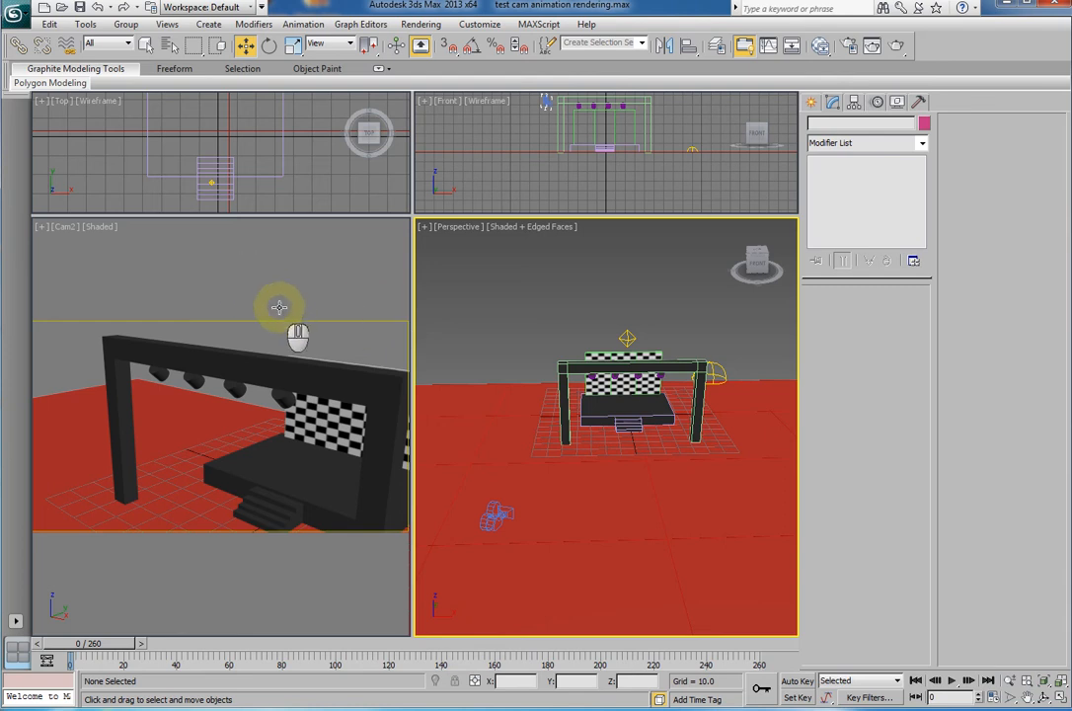
- Switch the camera viewport to Cam1, maximize it and scrub the start of the timeline, returning to frame 0
right_click(66, 229)
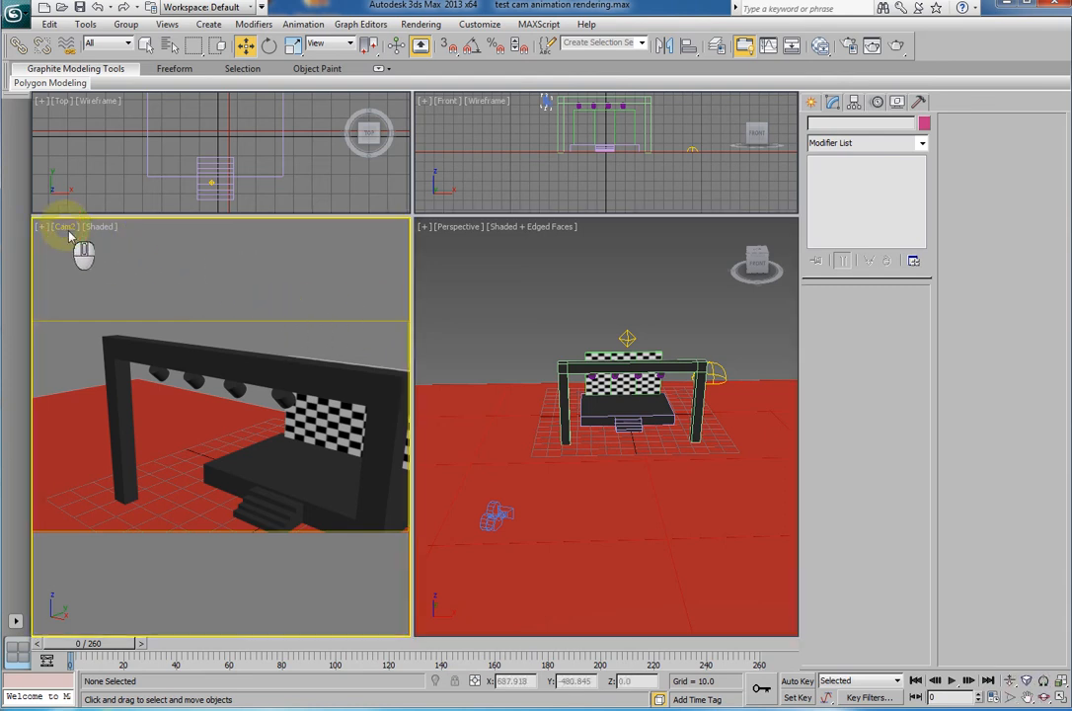
mouse_move(148, 244)
click(265, 245)
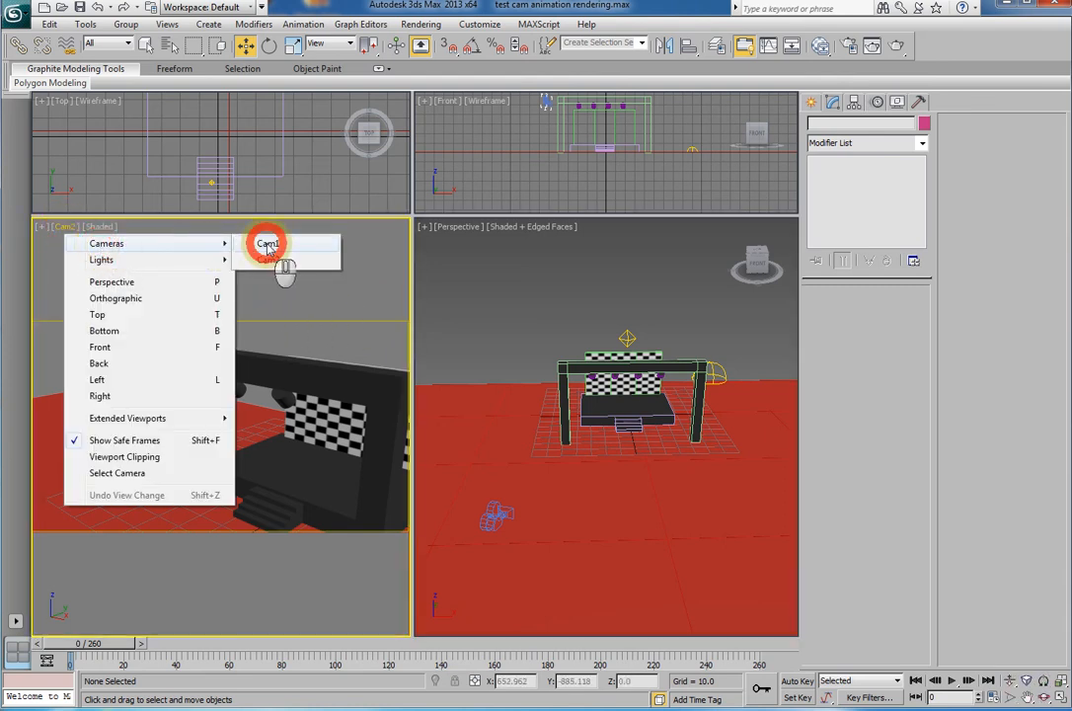
click(147, 276)
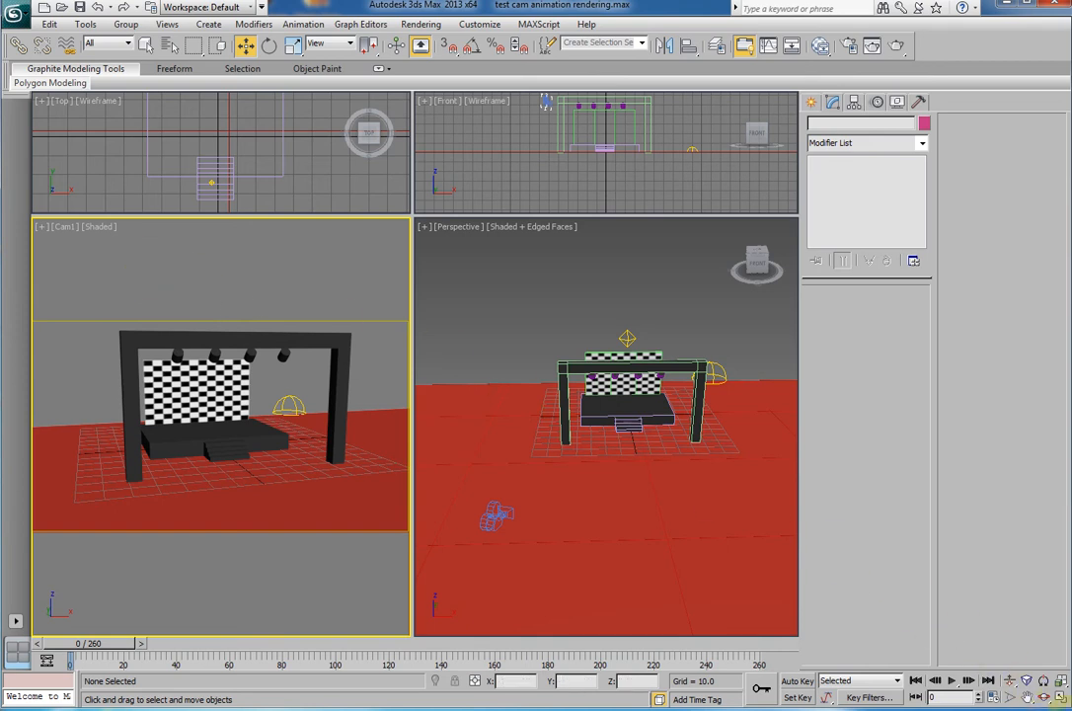
click(1059, 697)
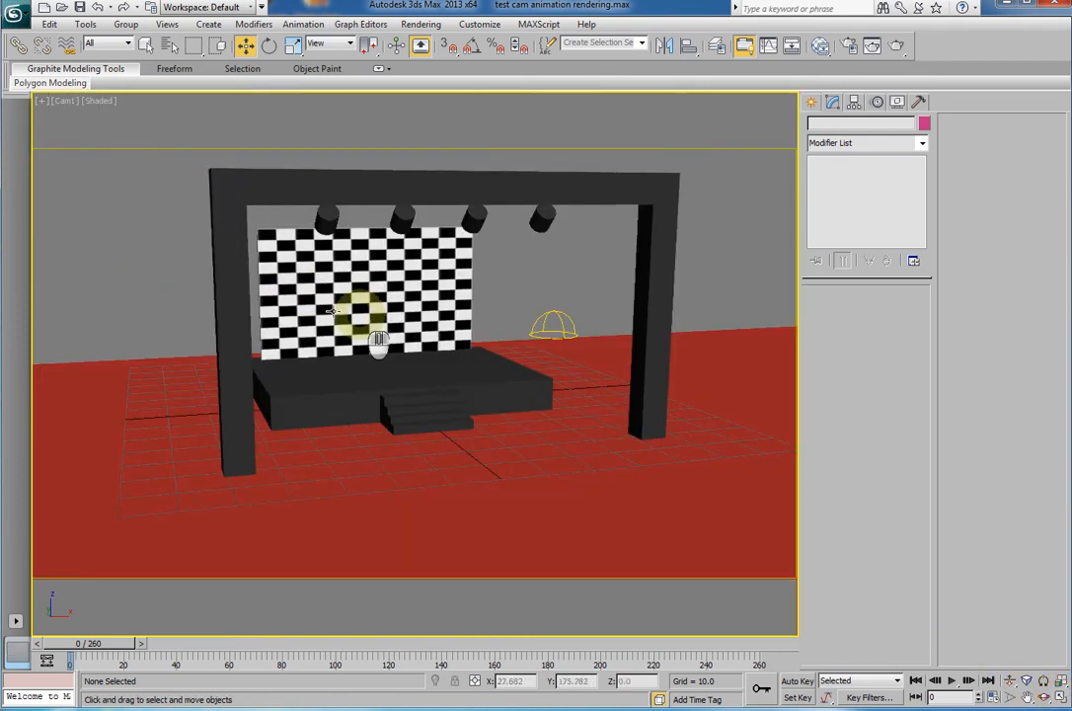
drag(71, 660, 225, 659)
drag(99, 638, 54, 640)
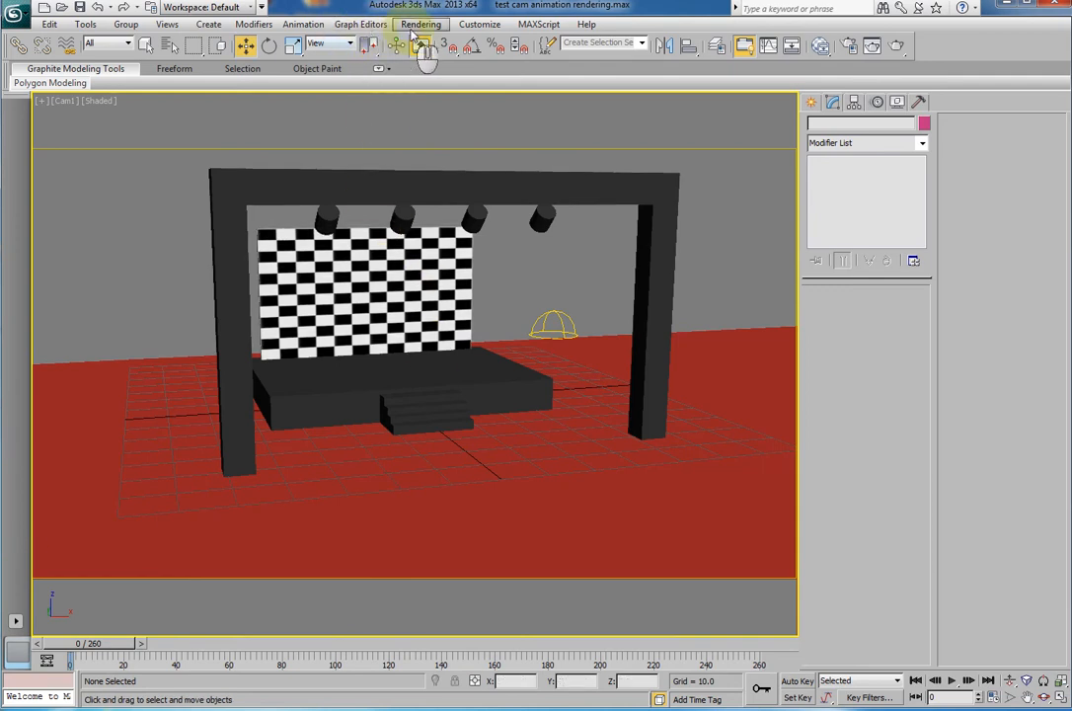
- Open Render Setup and set the time output to the active time segment
click(425, 24)
click(435, 58)
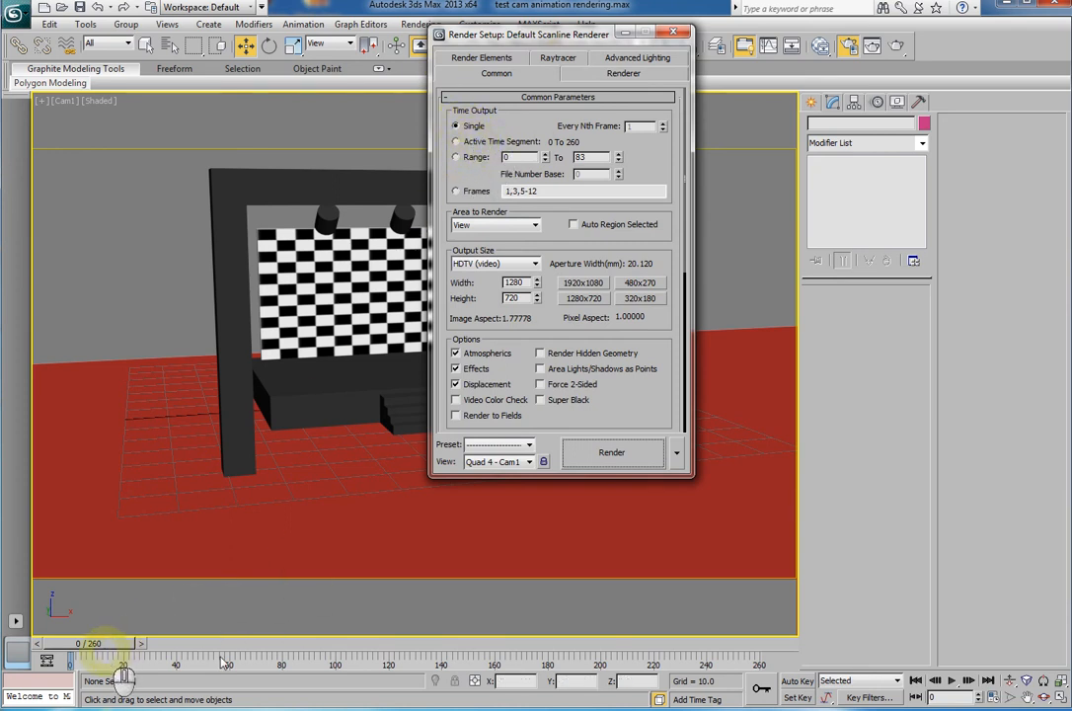
click(470, 143)
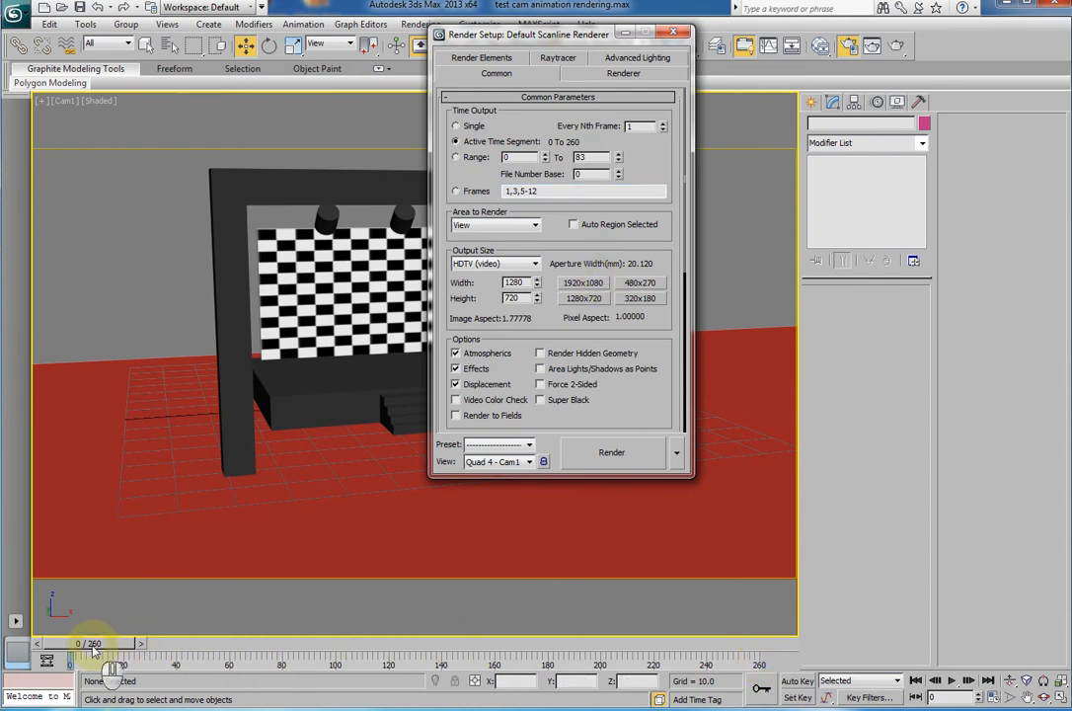
- Scrub Cam1's animation to frame 240 and set the render time output to the range 0 to 240
drag(94, 643, 726, 646)
click(720, 647)
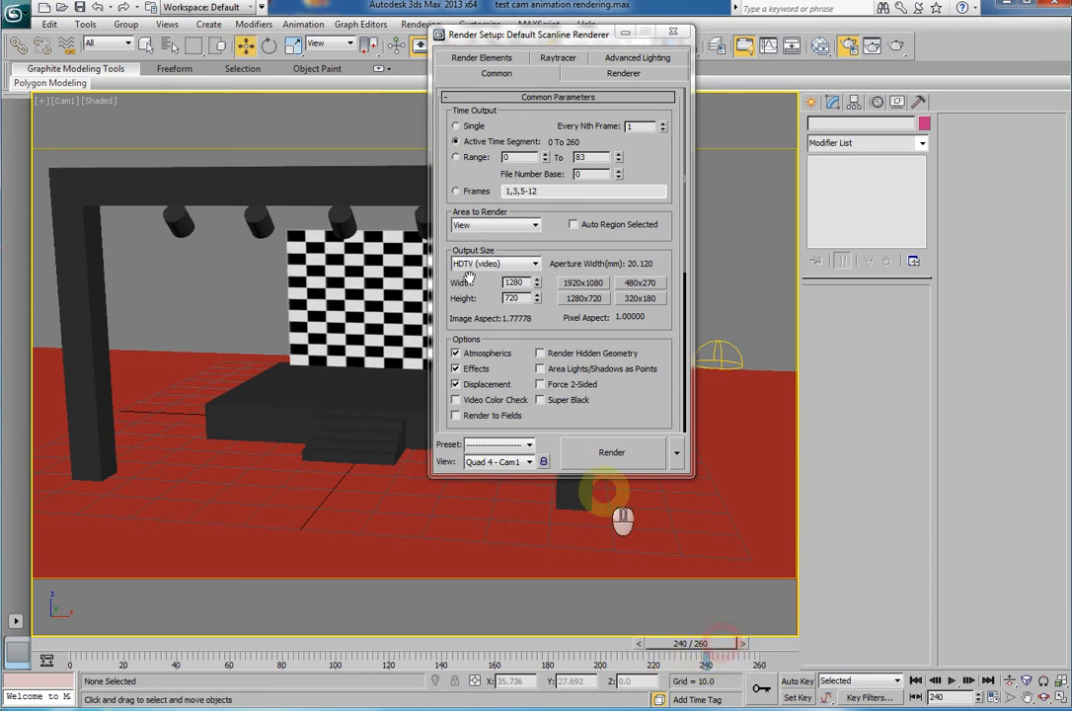
click(456, 157)
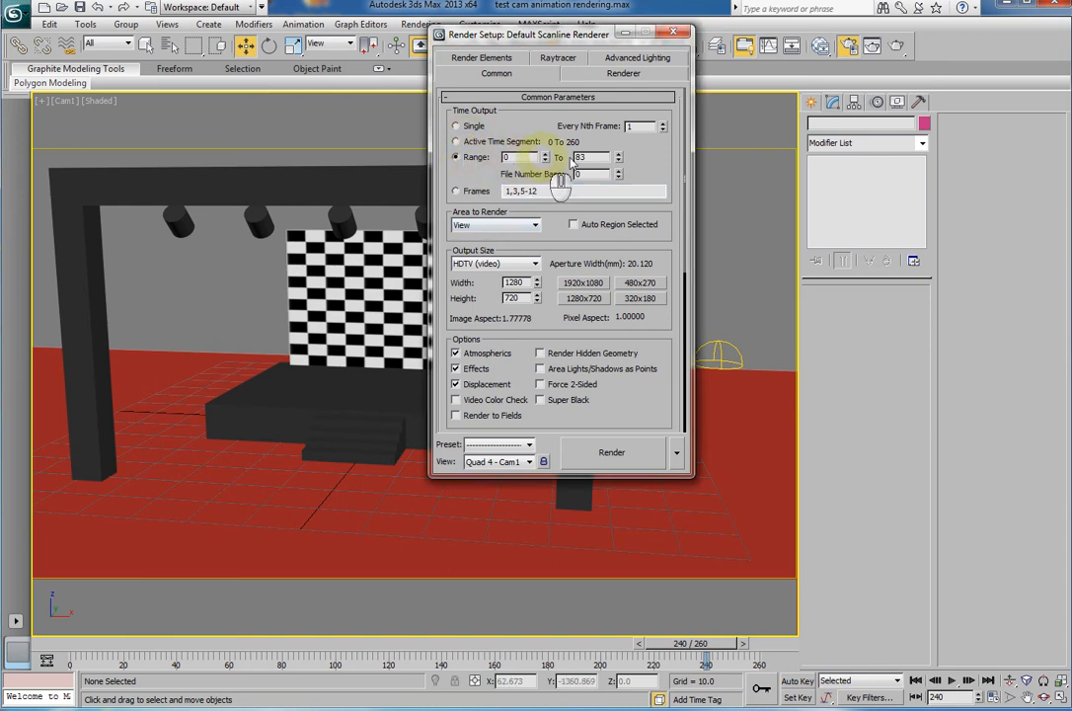
click(525, 157)
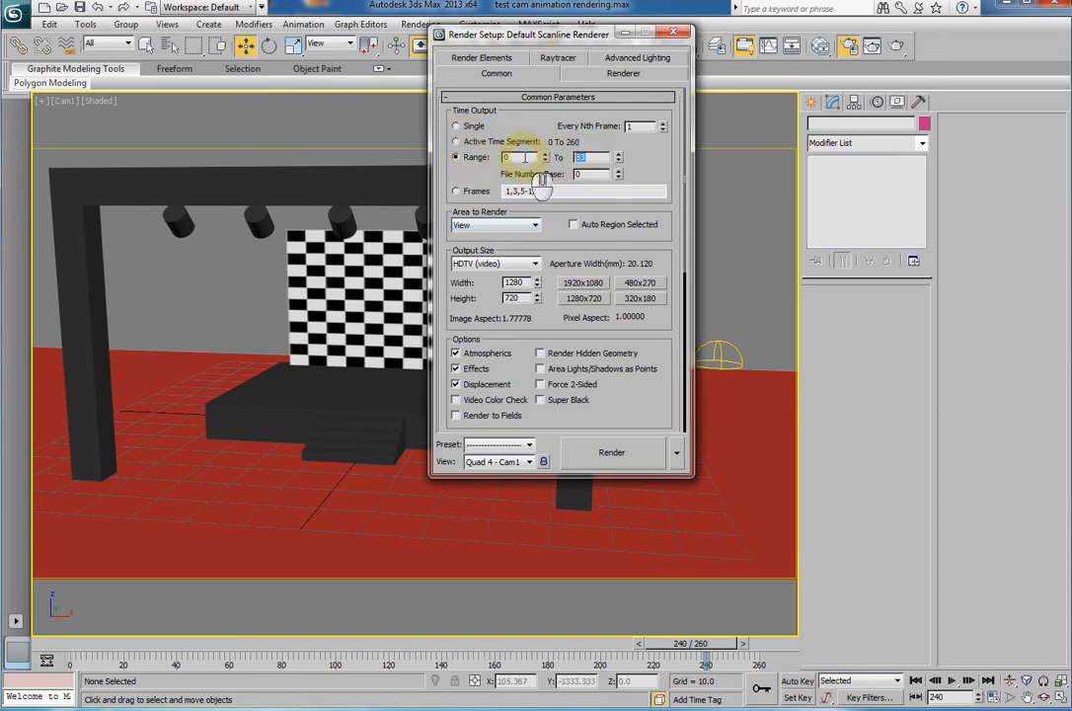
text(240)
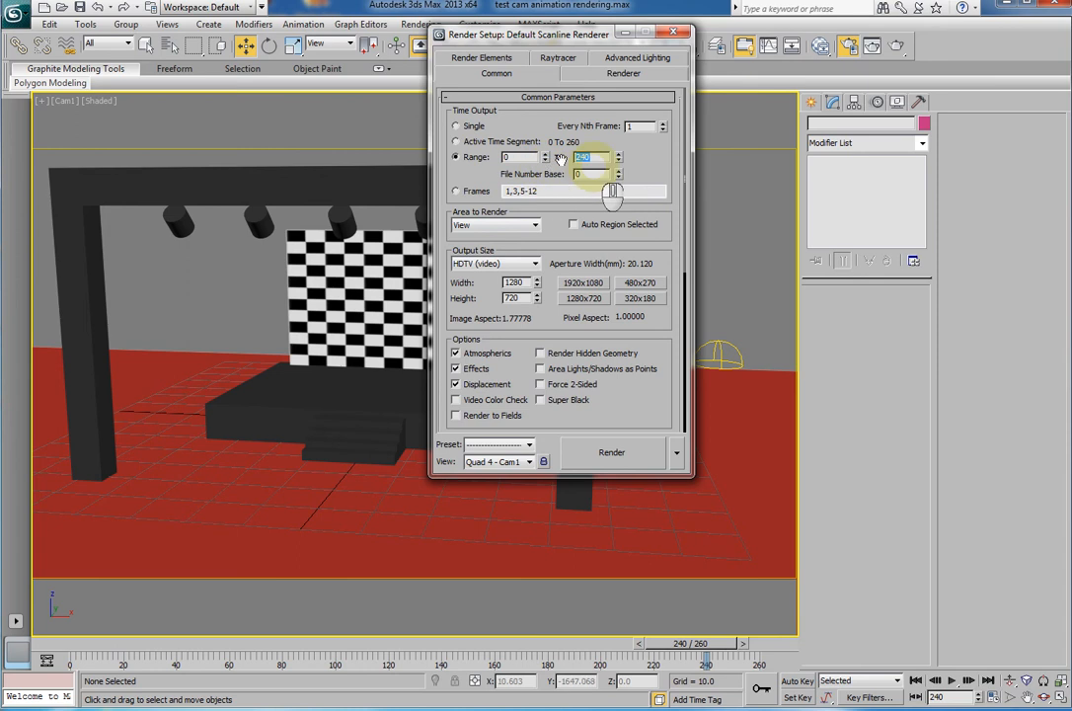
- Open the render output file settings and choose the Desktop as the save location
drag(685, 241, 696, 311)
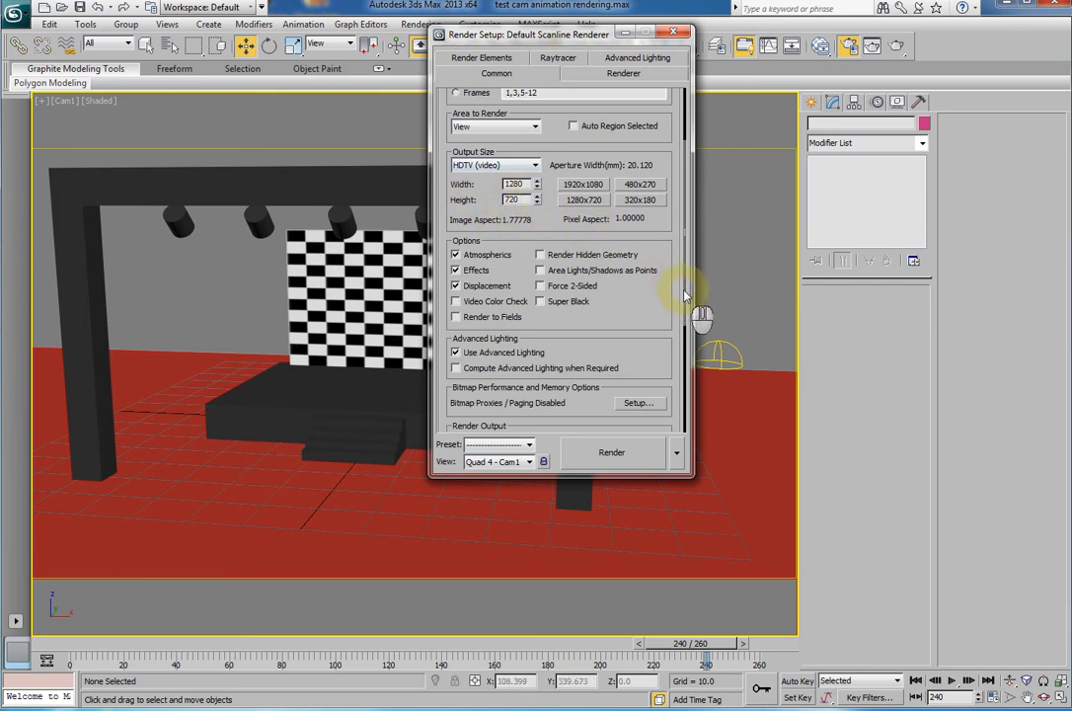
drag(686, 294, 694, 412)
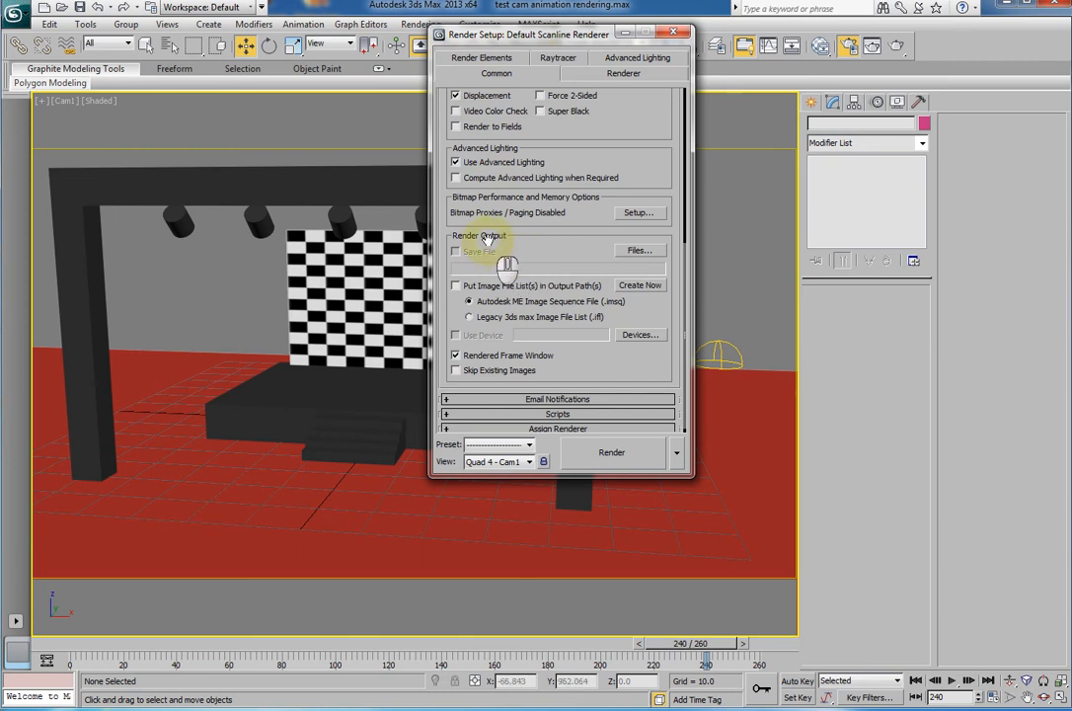
click(637, 250)
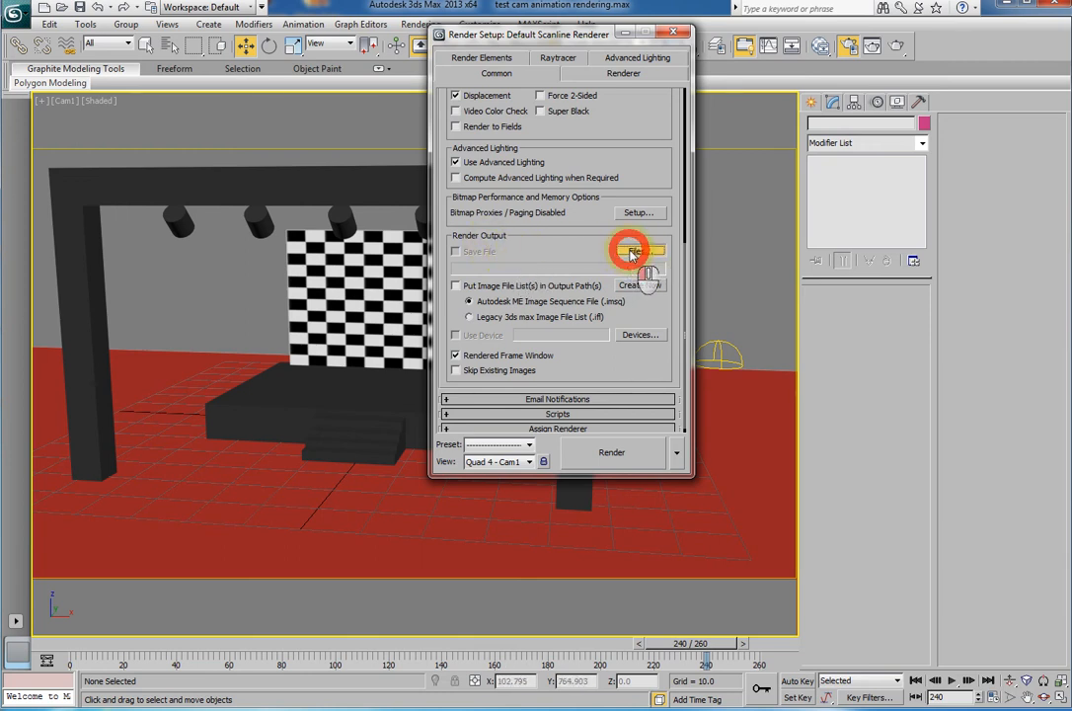
click(644, 105)
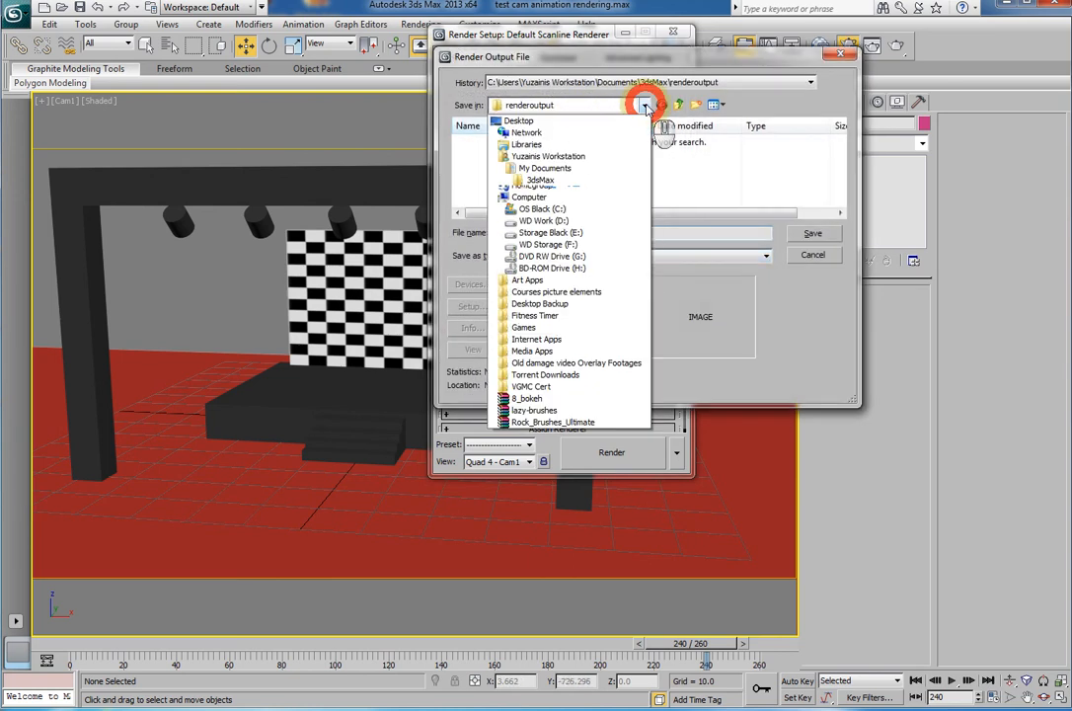
click(519, 119)
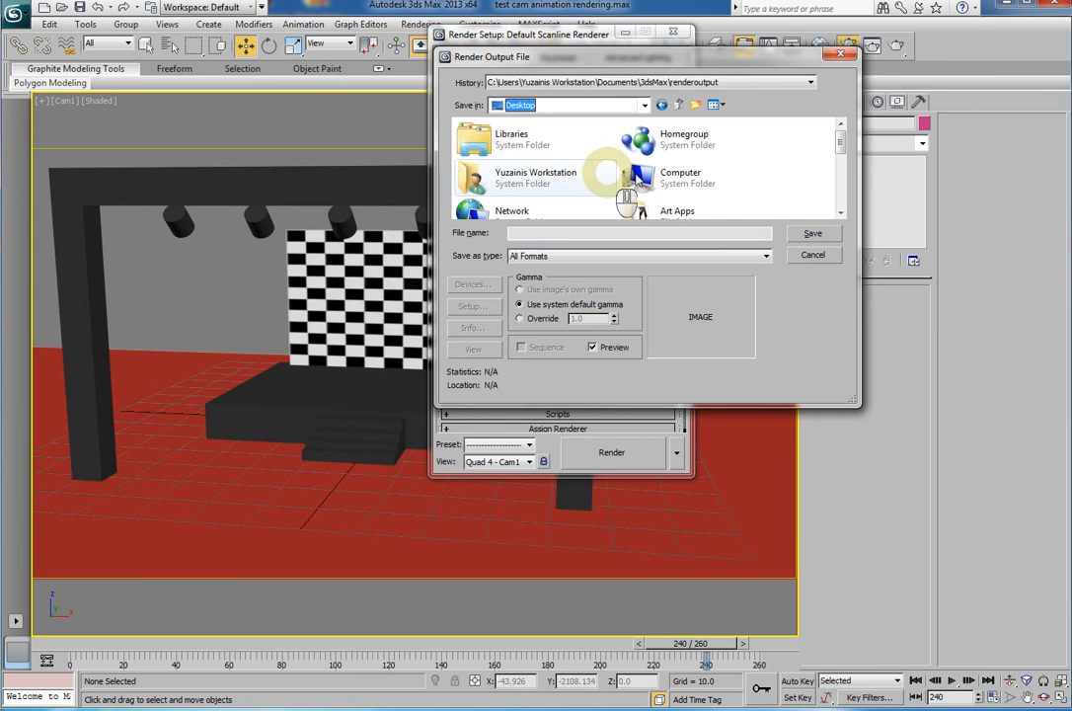
- Set the output format to MOV QuickTime File (*.mov) and save the render output file as Cam1
click(540, 258)
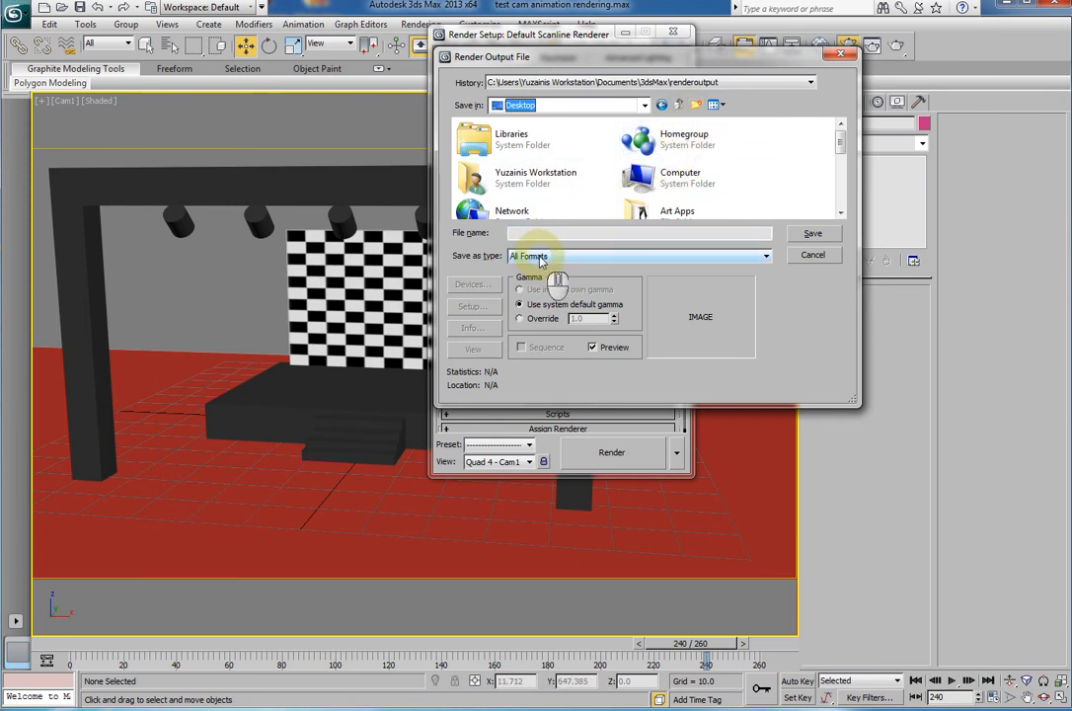
click(540, 258)
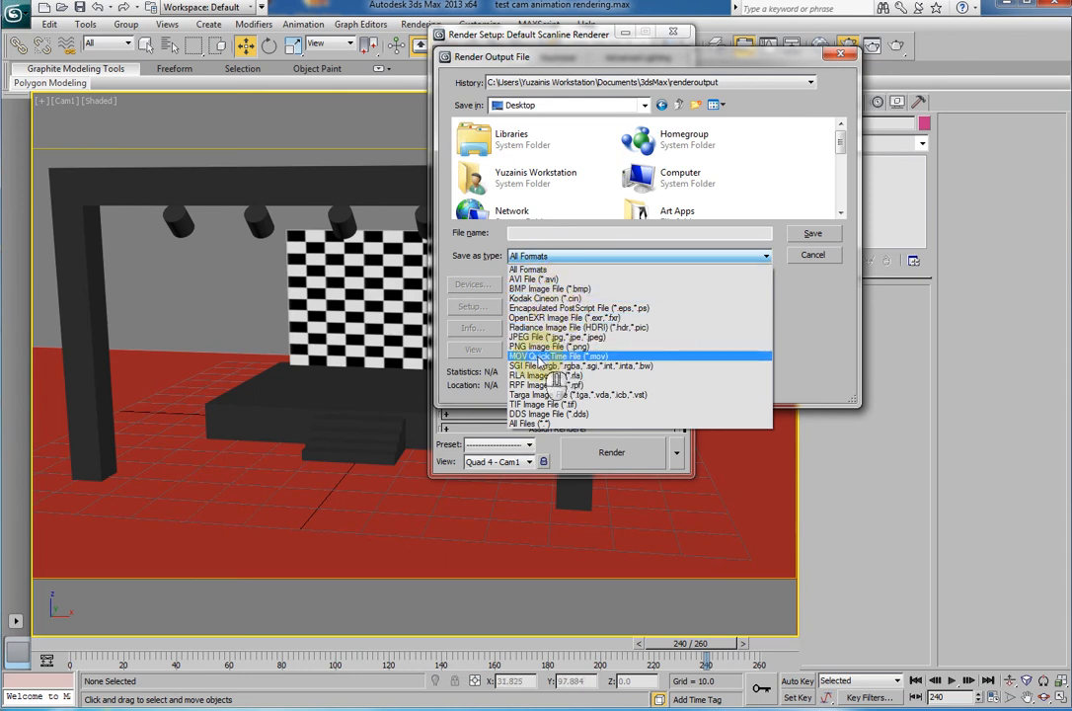
click(542, 357)
click(520, 233)
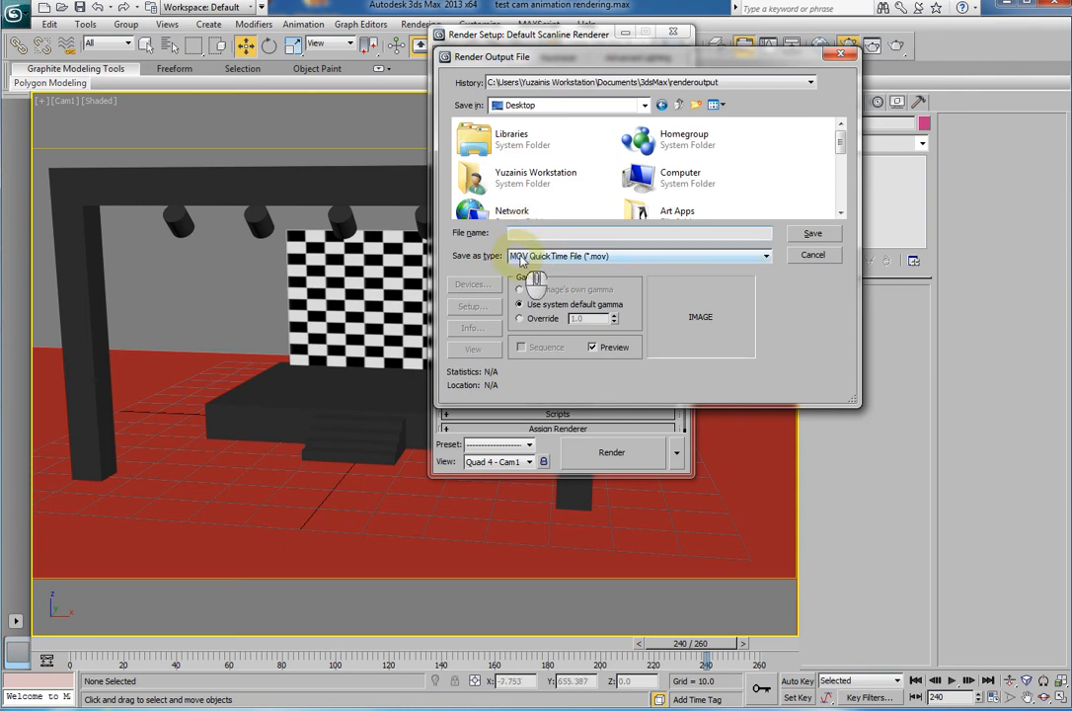
click(538, 256)
click(531, 357)
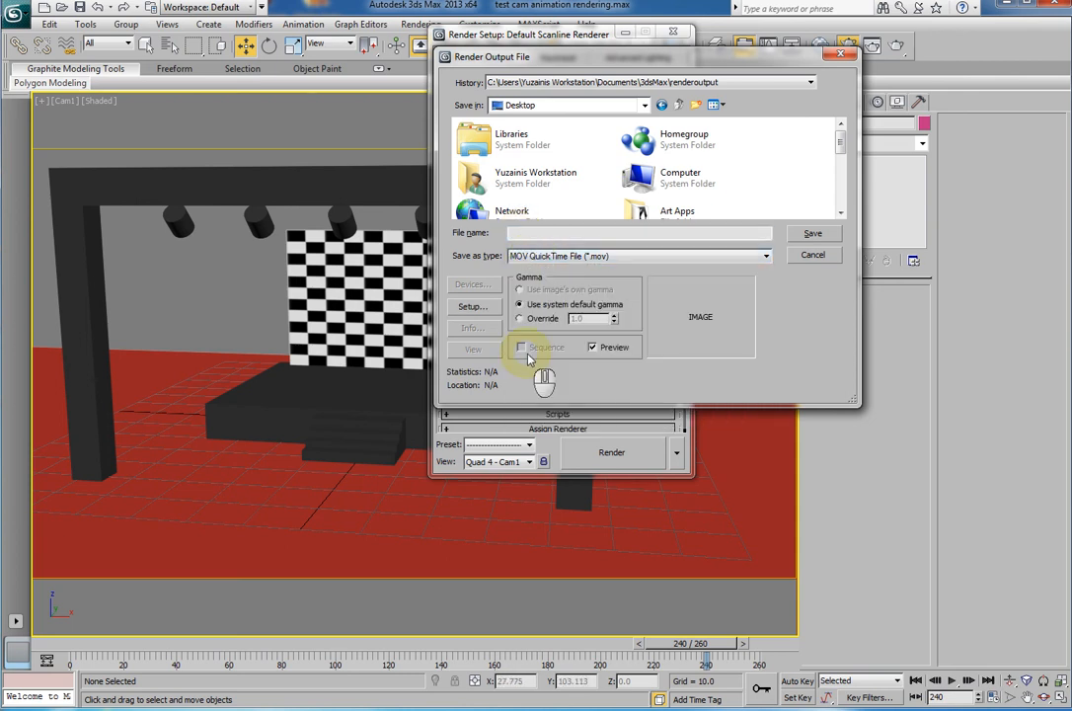
click(523, 232)
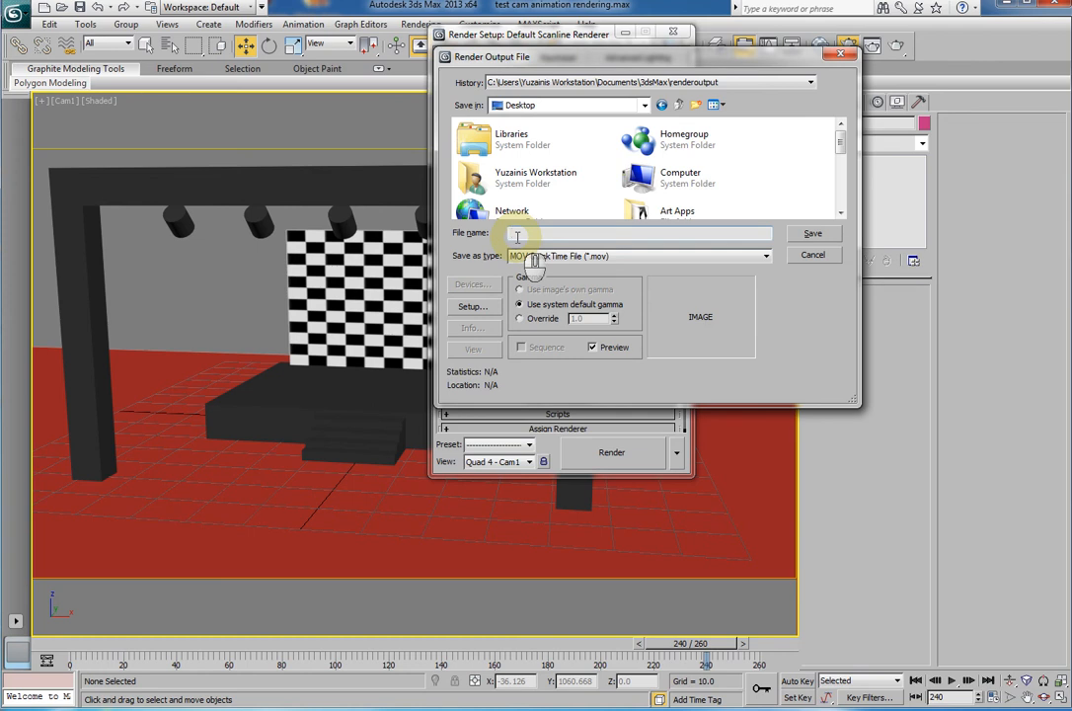
text(Cam1)
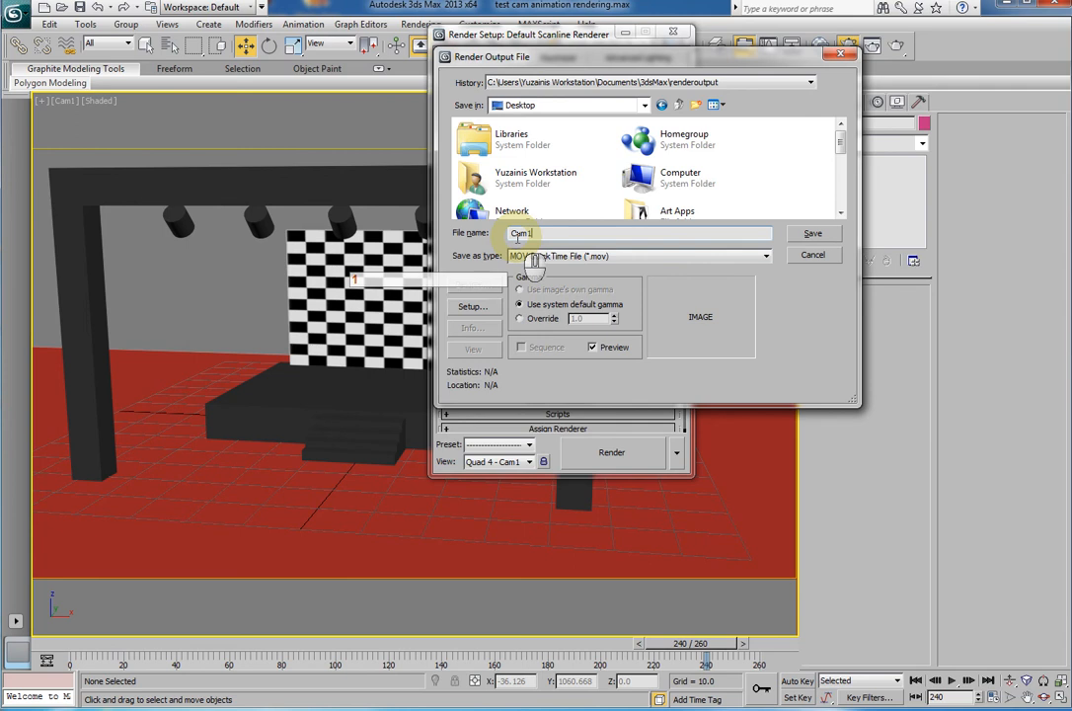
click(808, 234)
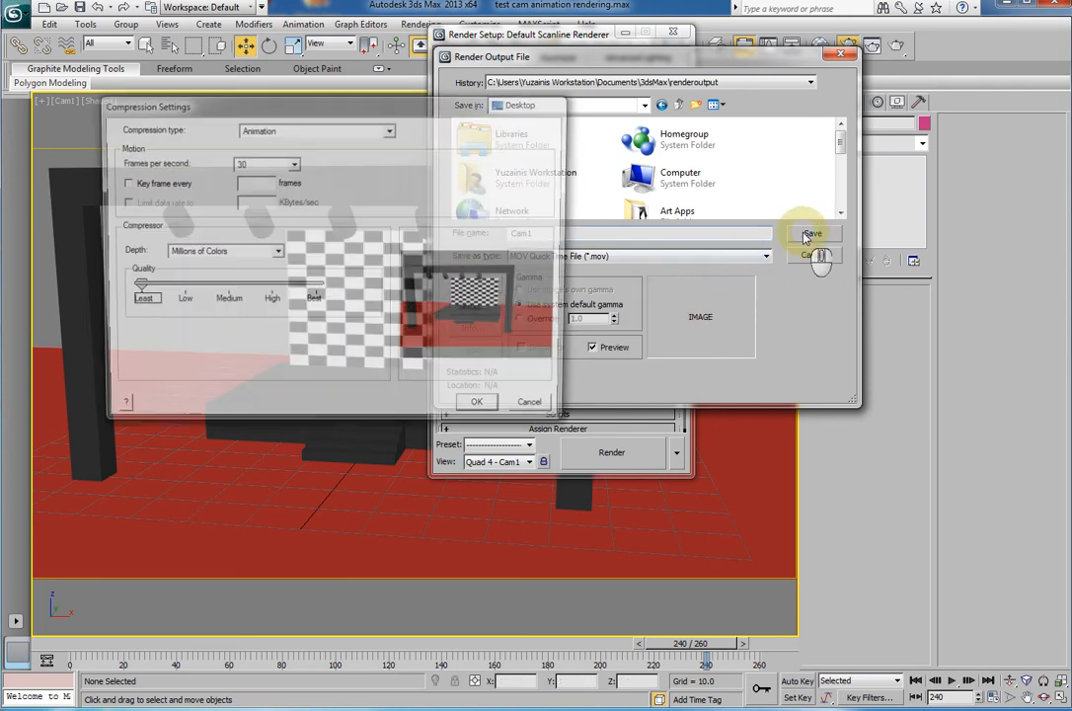
- Set the movie's compression type to H.264 and its frame rate to 25 frames per second
drag(281, 104, 488, 154)
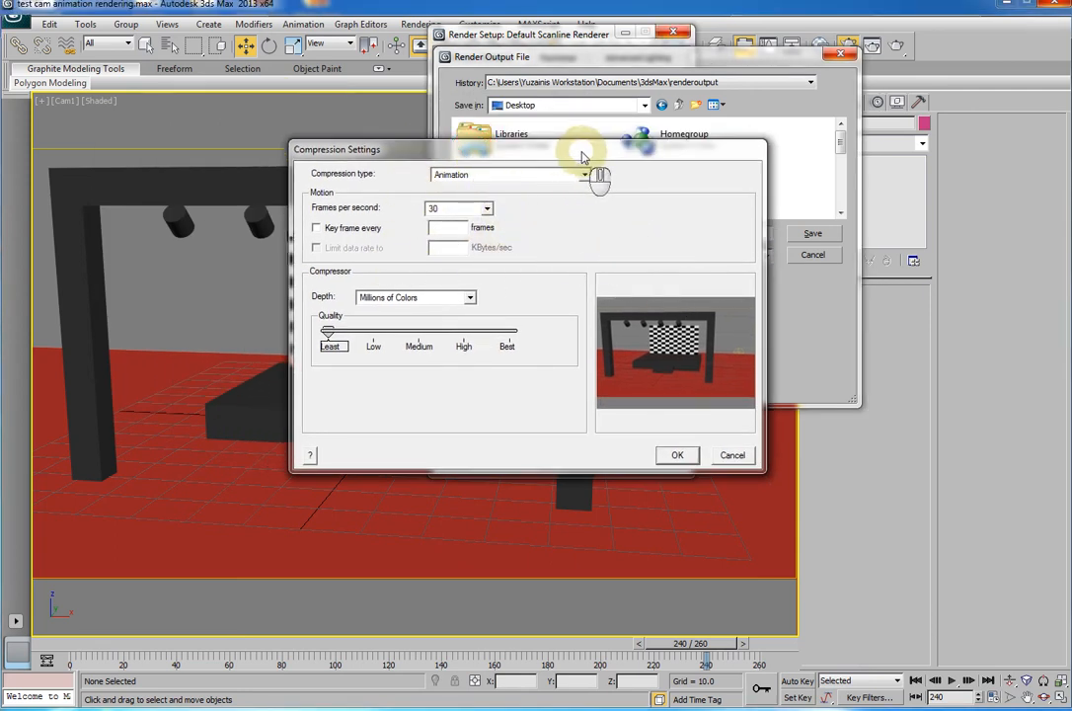
mouse_move(582, 156)
mouse_down()
mouse_move(555, 168)
mouse_move(575, 160)
mouse_up()
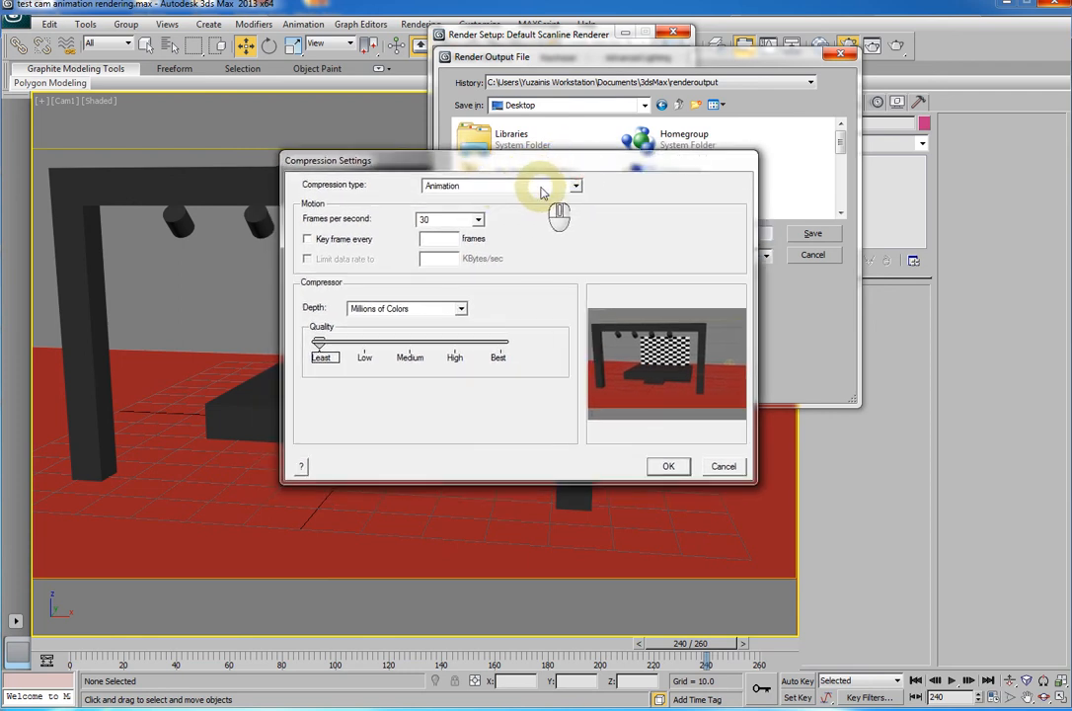
click(577, 188)
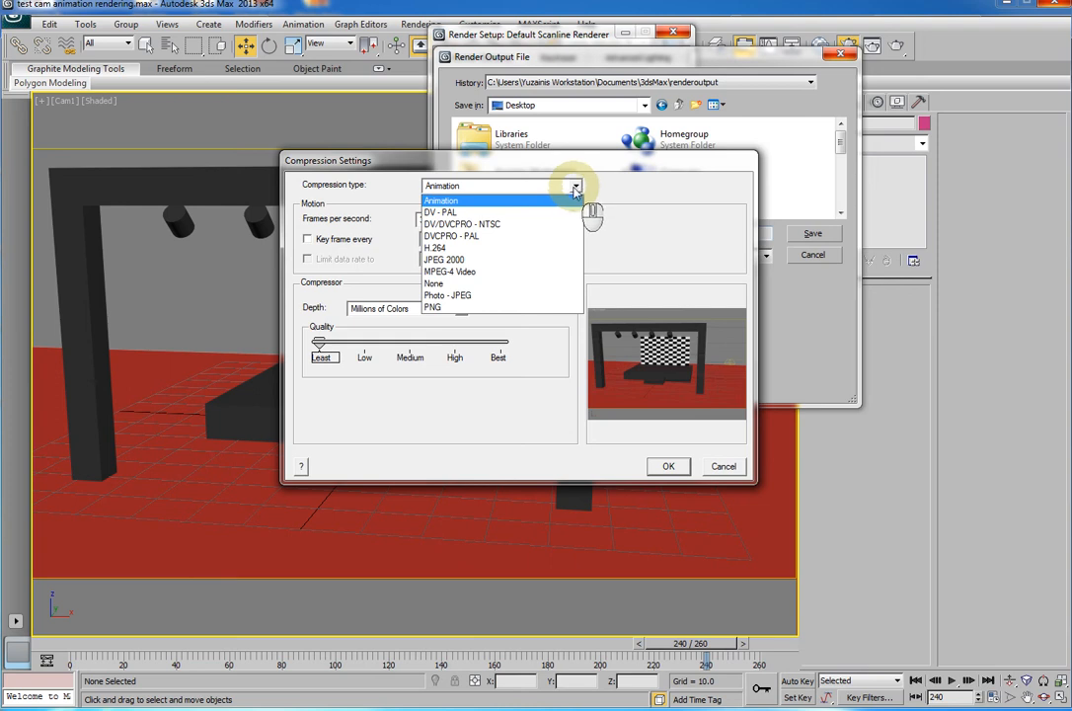
click(438, 248)
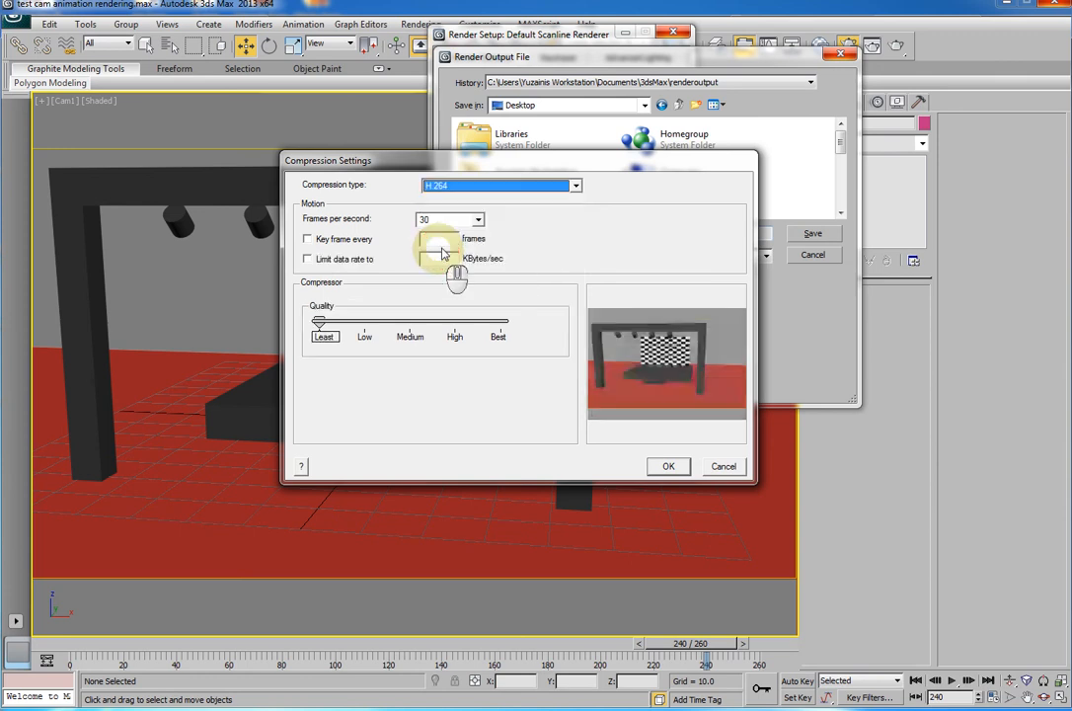
click(476, 219)
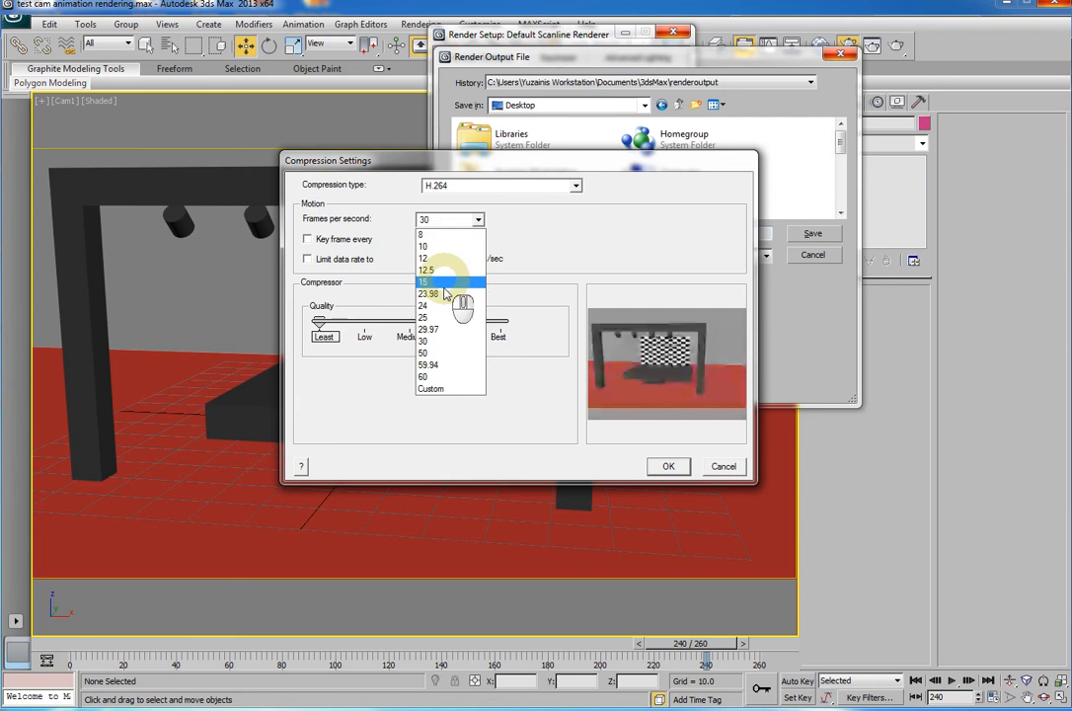
click(423, 317)
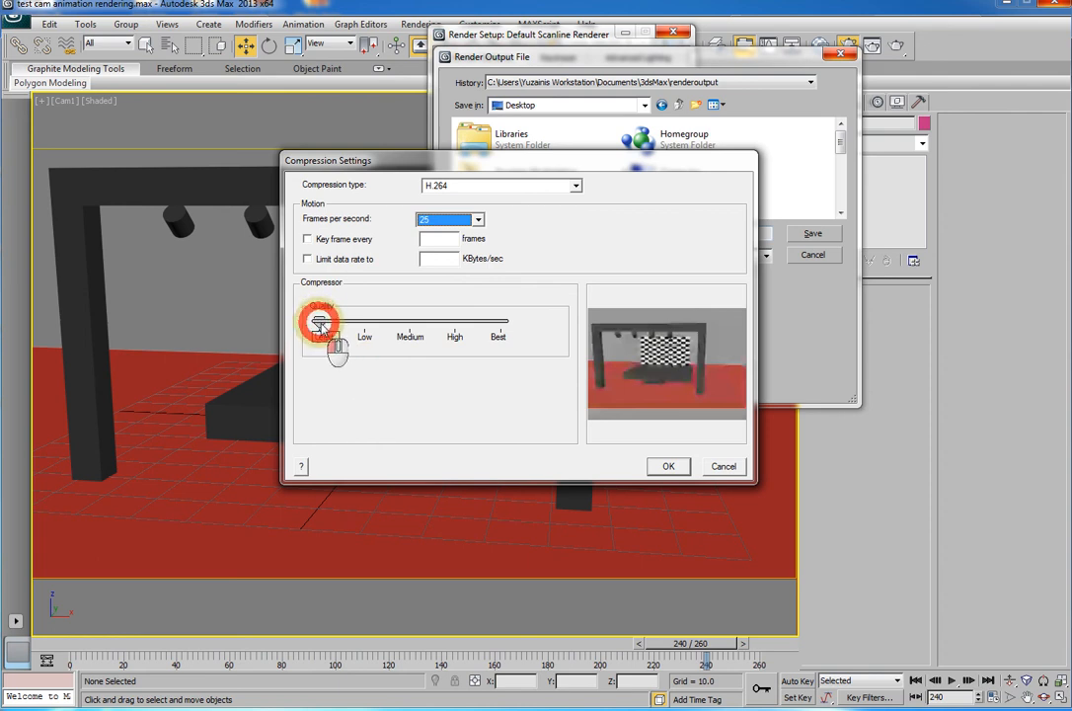
- Raise the compressor quality to Best and confirm the compression settings
drag(318, 326, 409, 328)
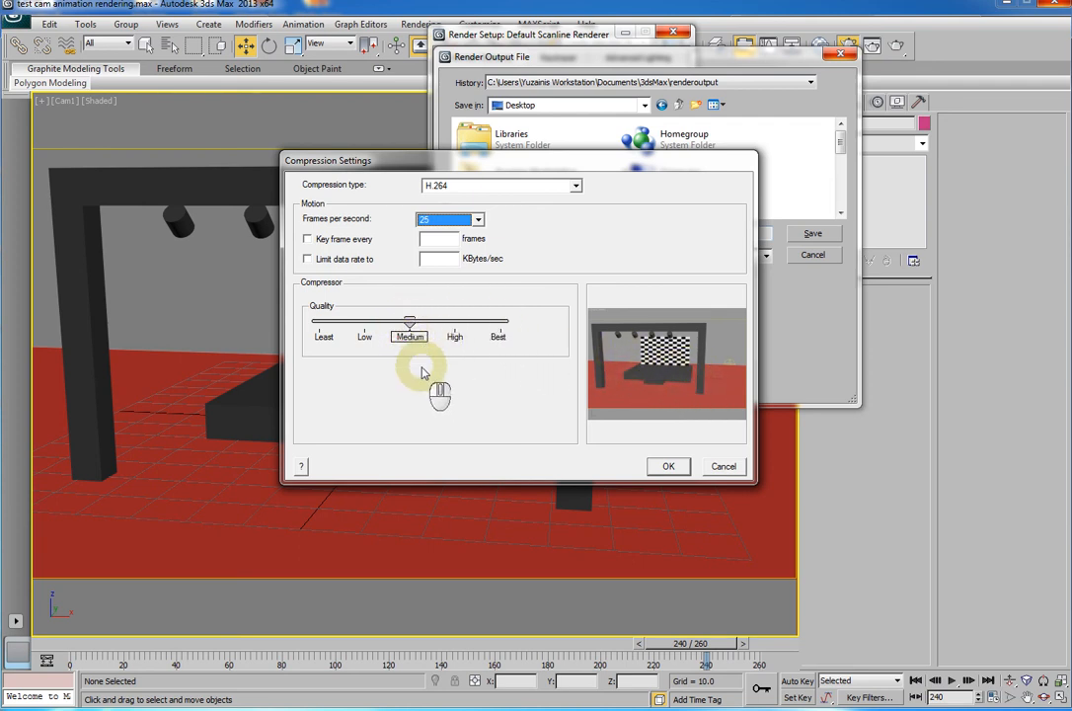
drag(410, 323, 434, 322)
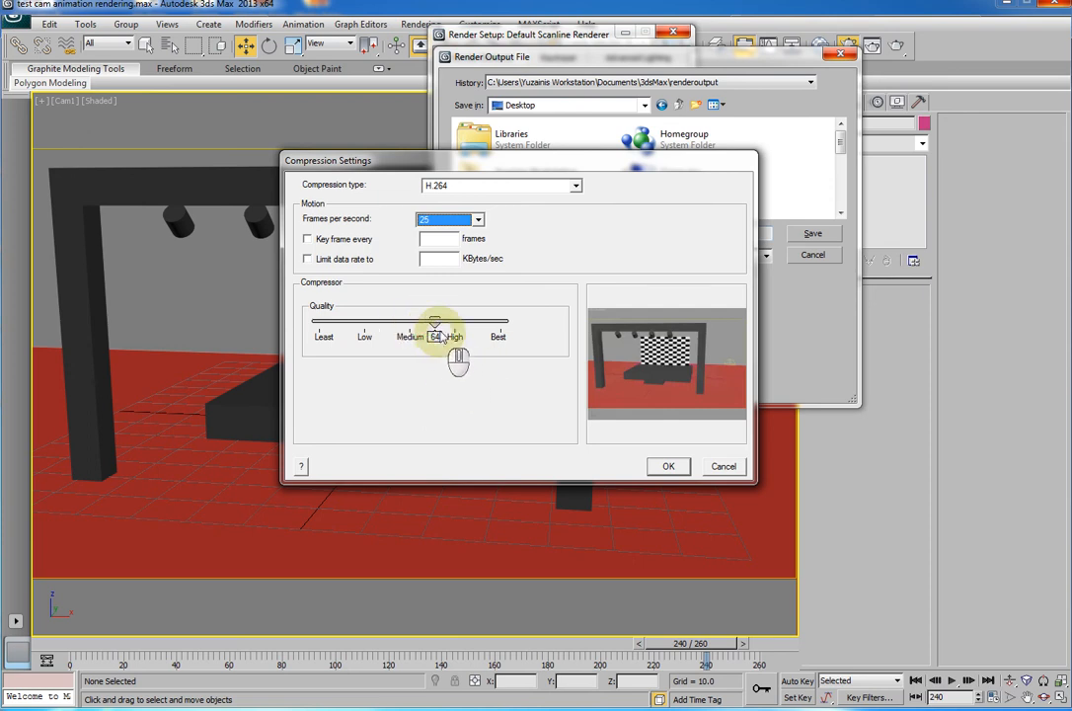
drag(435, 323, 509, 328)
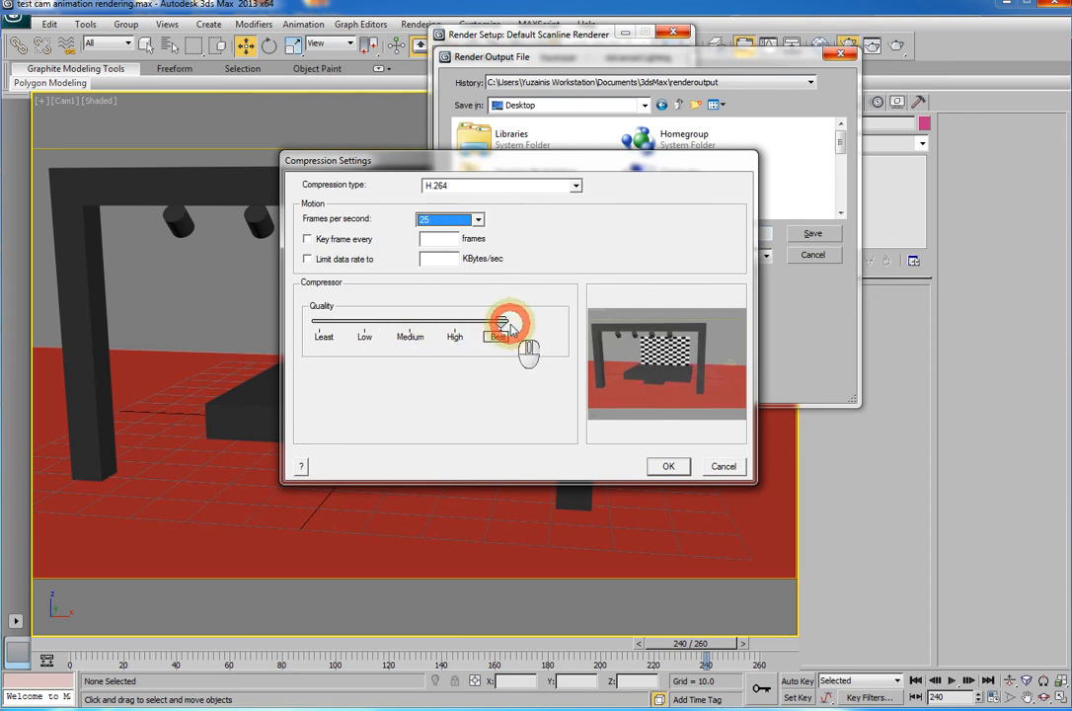
click(668, 466)
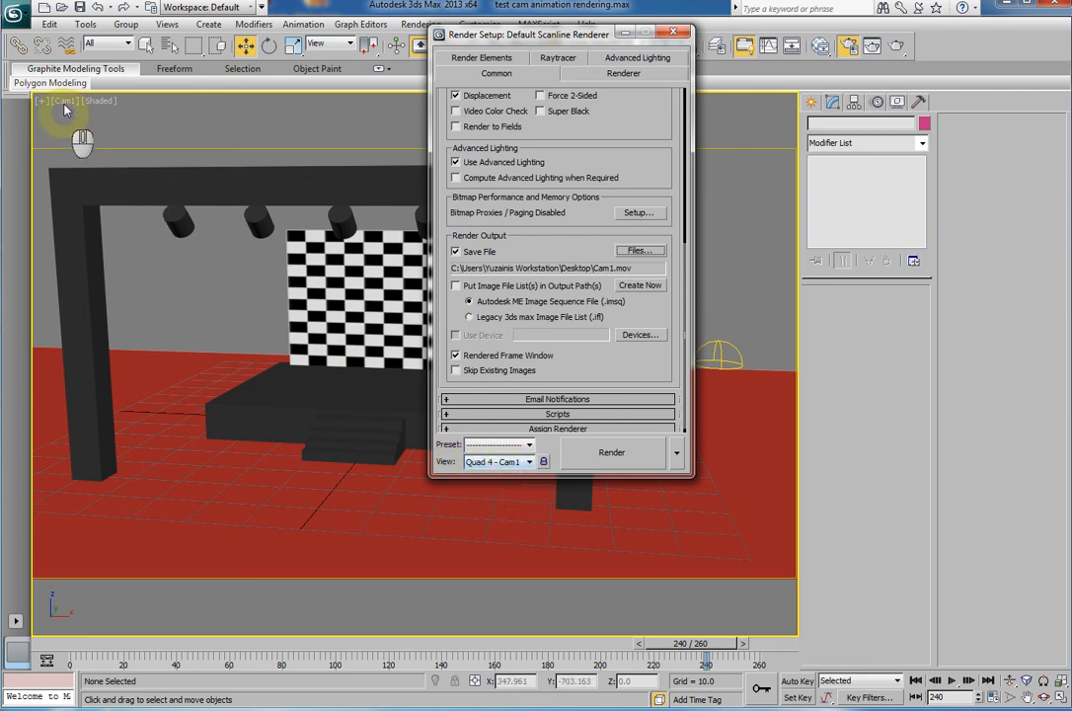
- Keep Quad 4 - Cam1 as the view to render and start rendering the animation
click(531, 463)
click(530, 463)
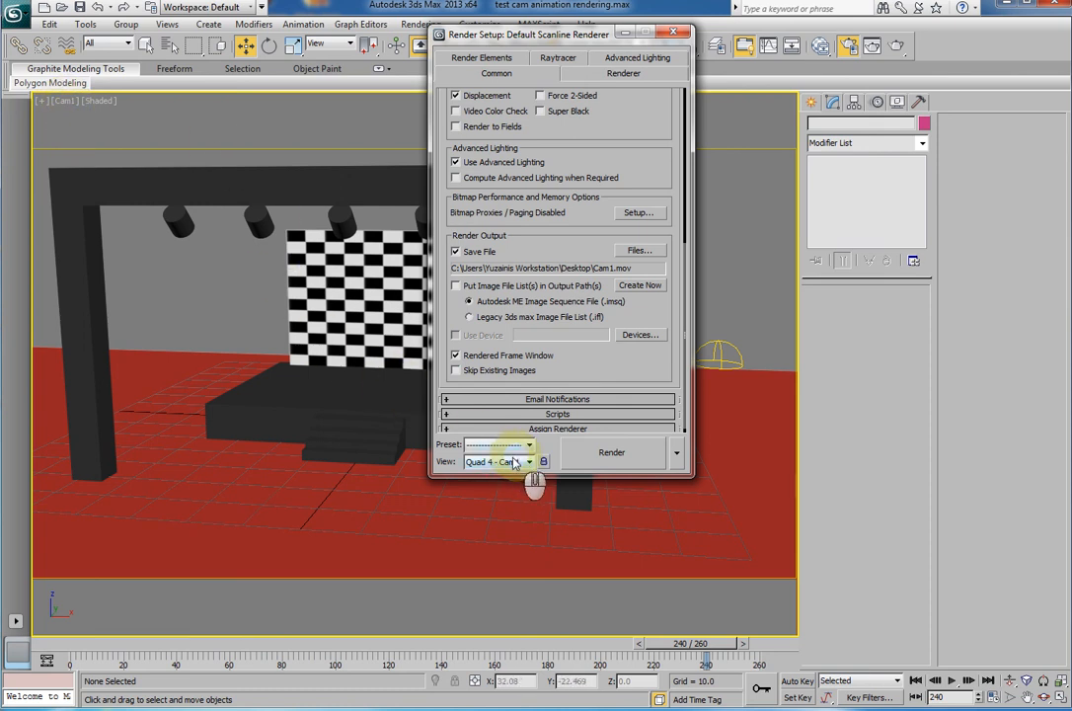
click(542, 461)
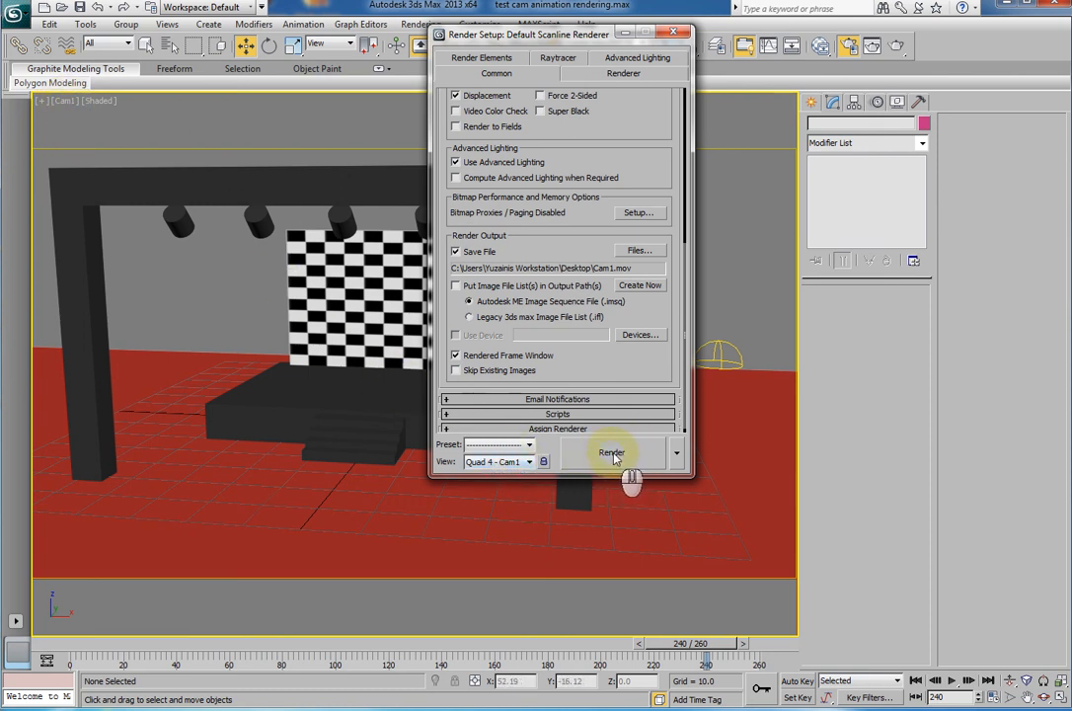
click(614, 453)
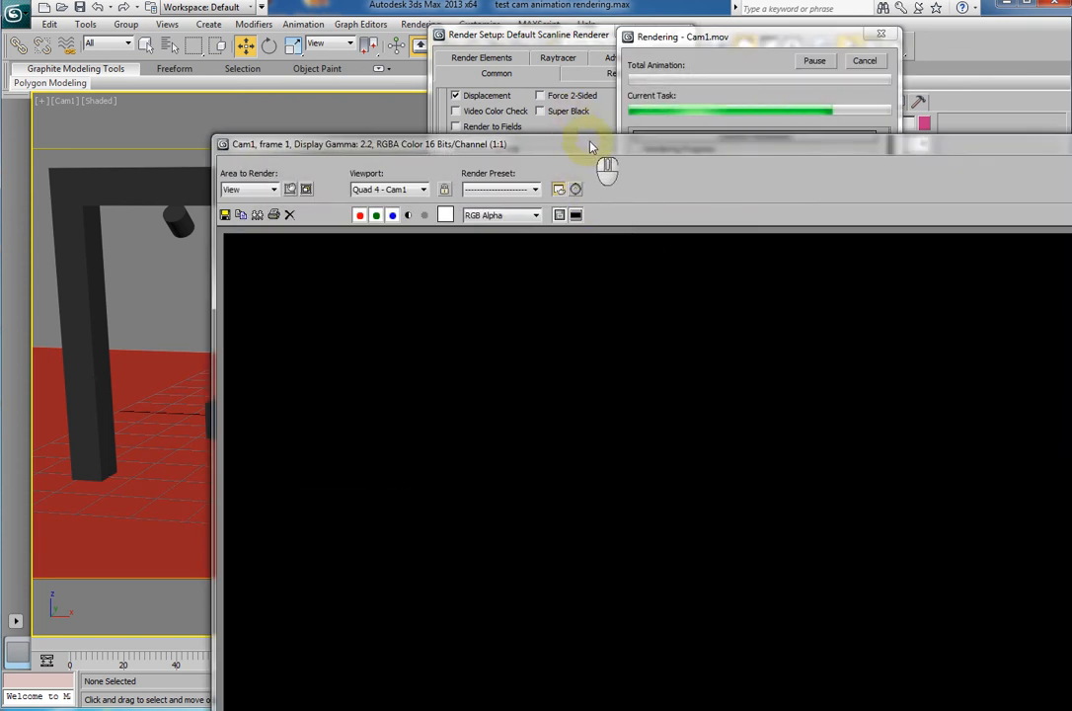
- Enlarge the render progress window to show the render settings, then cancel the render and close the rendered frame
drag(590, 146, 509, 115)
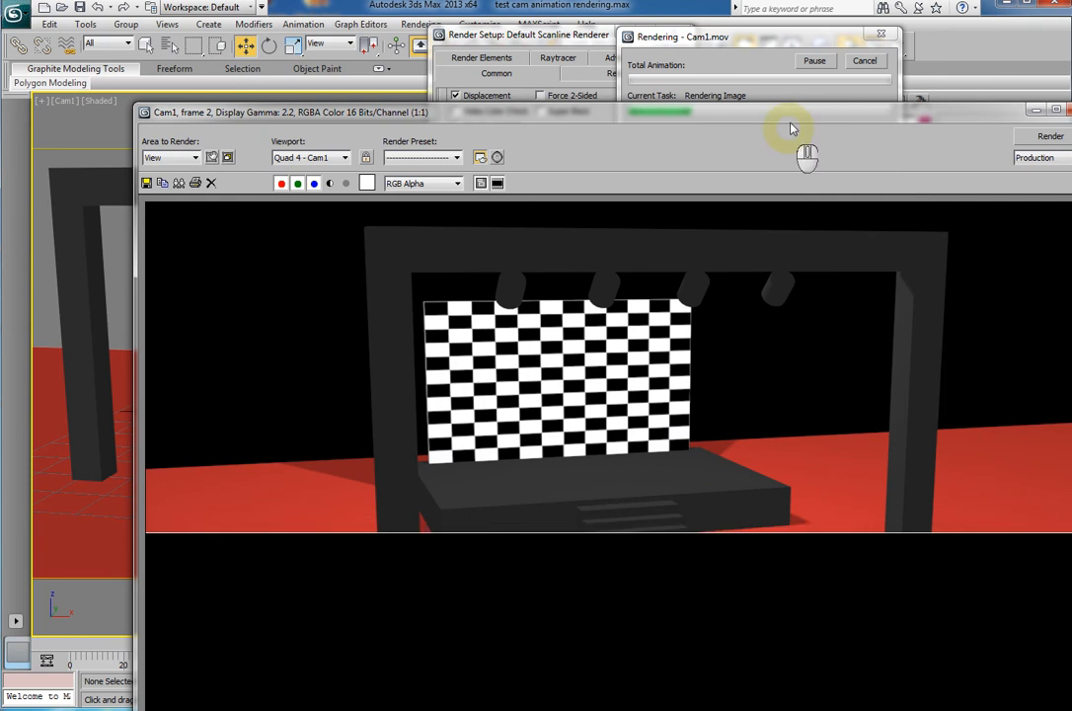
click(766, 33)
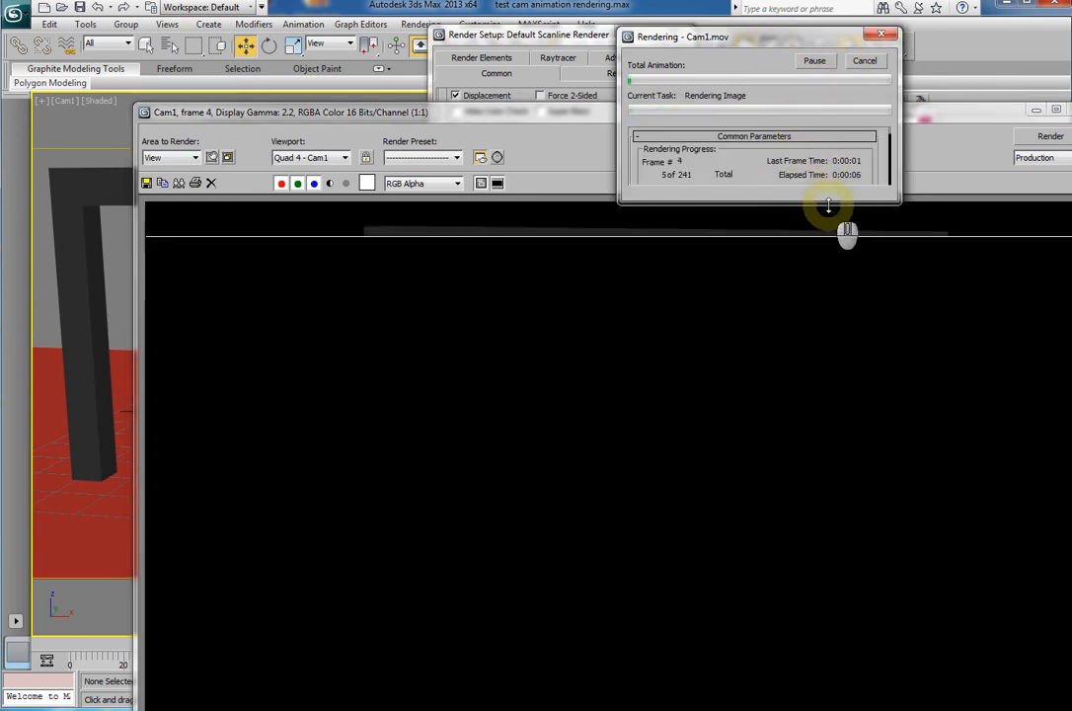
drag(828, 203, 828, 306)
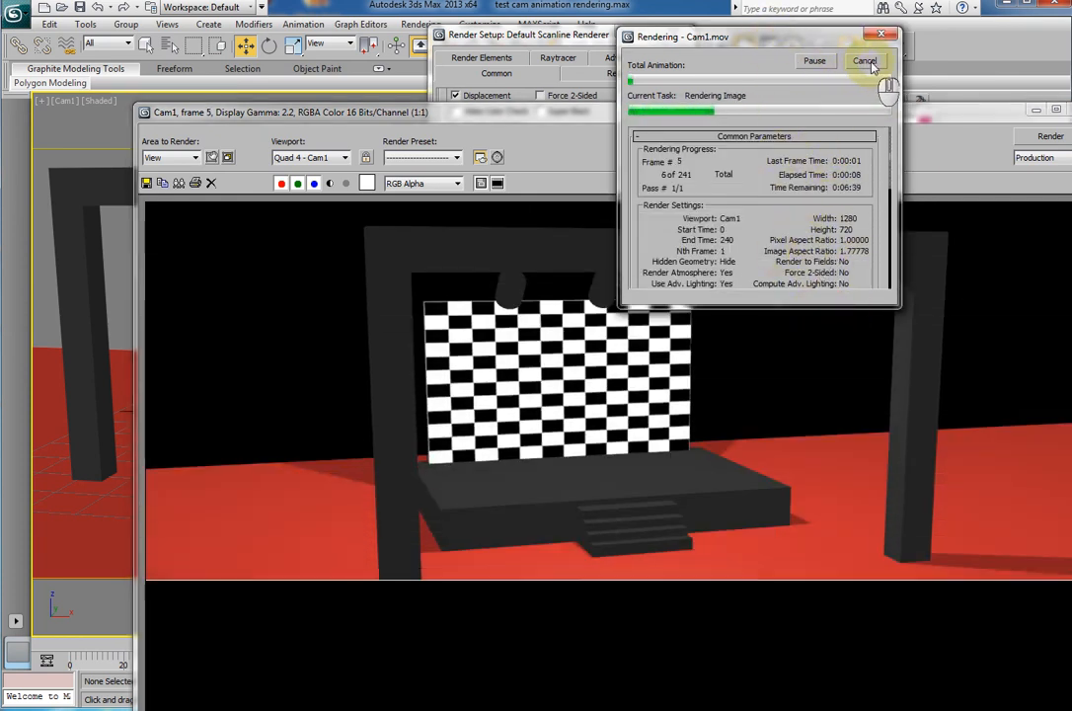
click(867, 62)
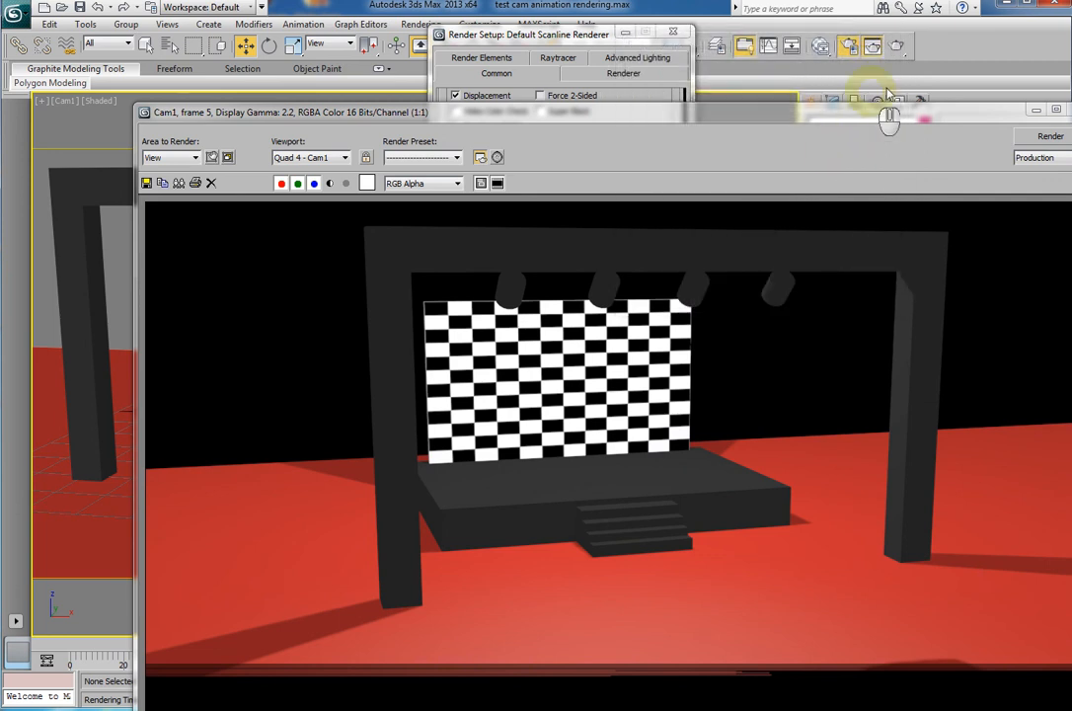
click(1068, 109)
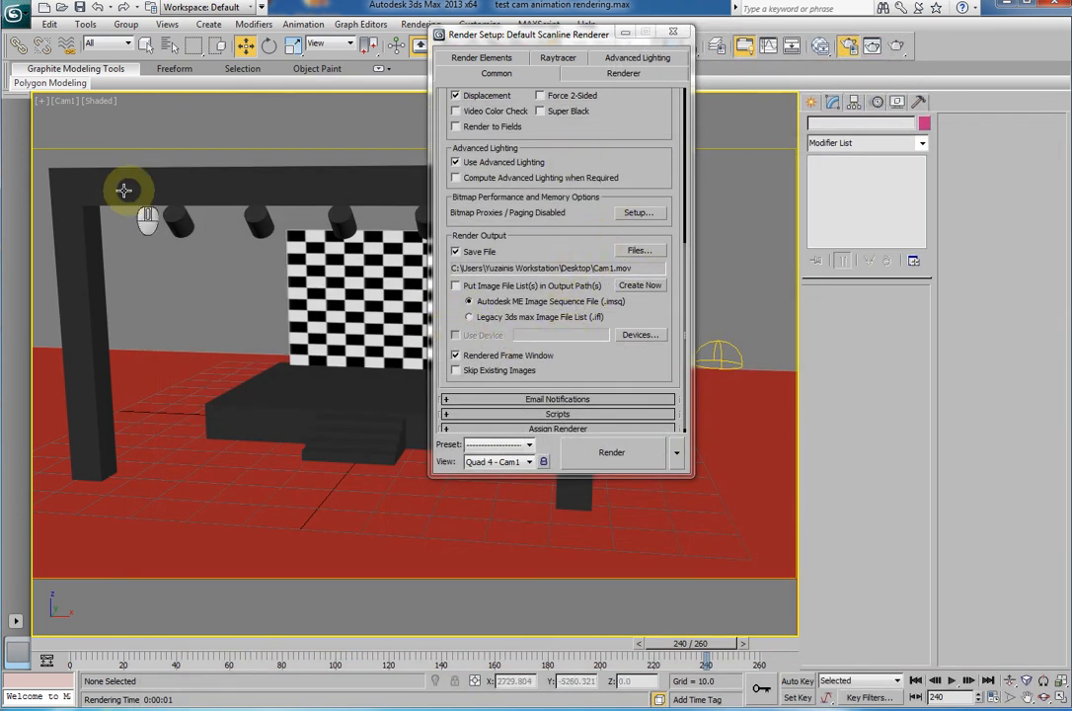
- Switch the maximized camera viewport from Cam1 to Cam2 and close Render Setup
click(65, 103)
mouse_move(219, 119)
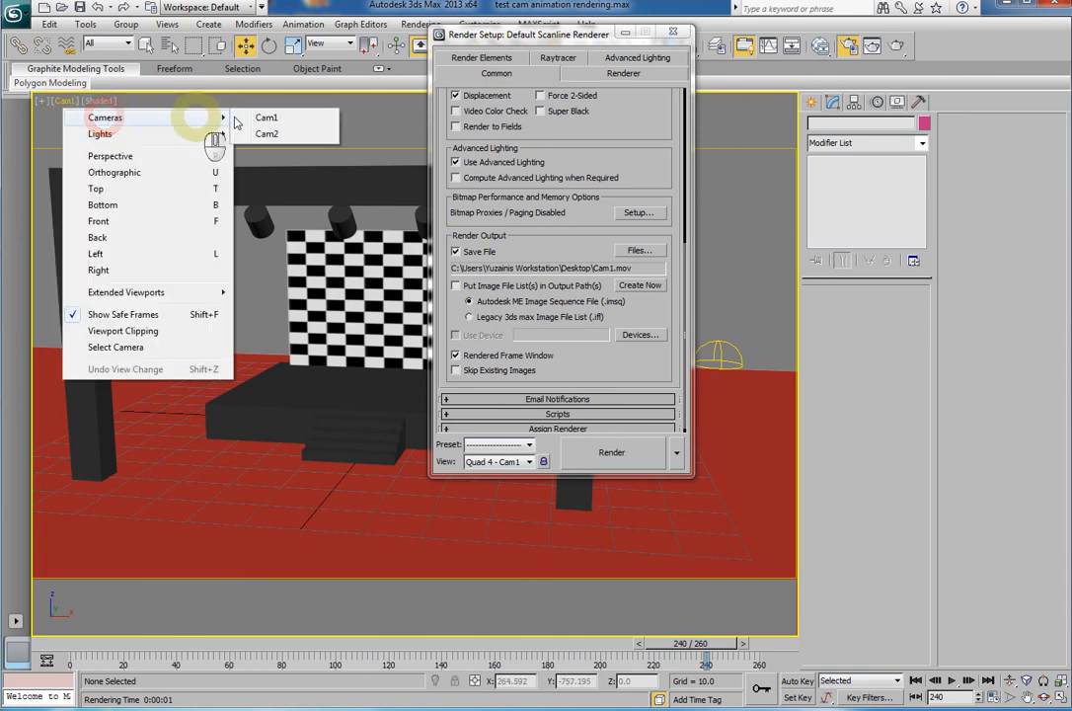
click(268, 135)
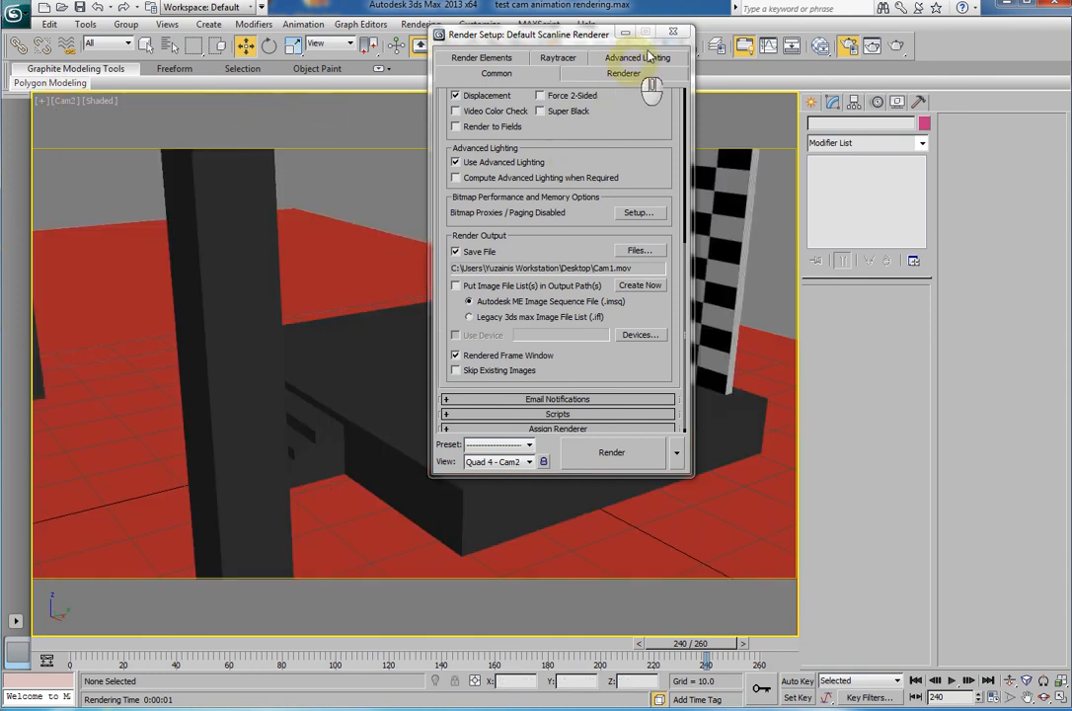
click(673, 32)
- Play Cam2's animation from the first frame, stop it and return to frame 0
click(917, 681)
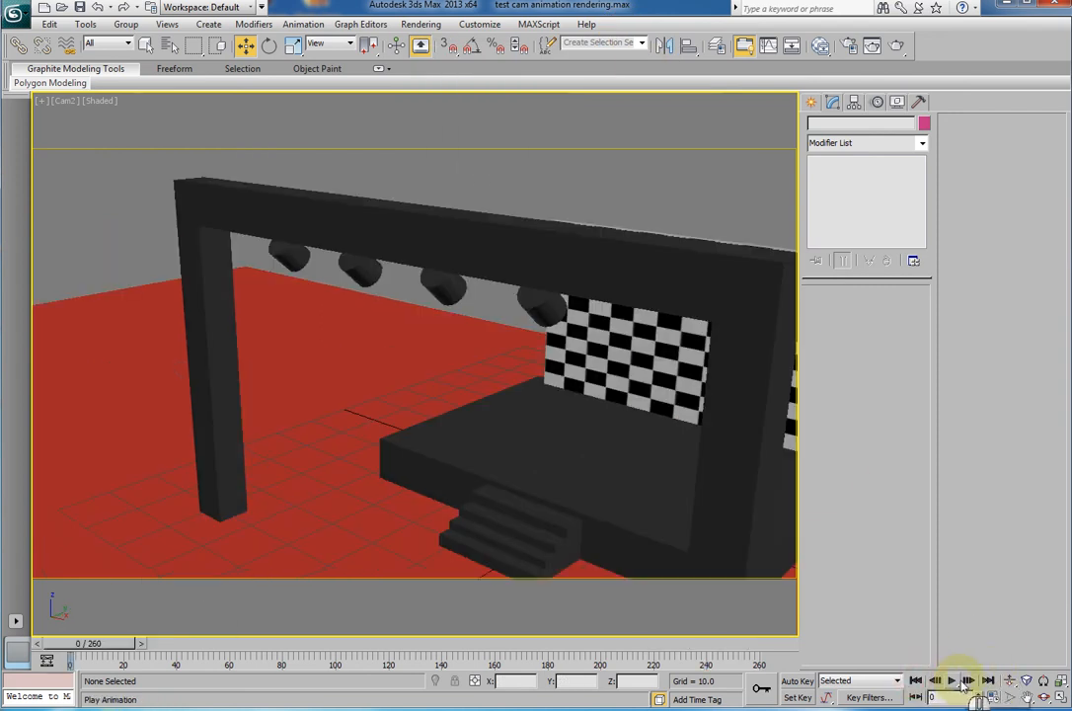
click(953, 681)
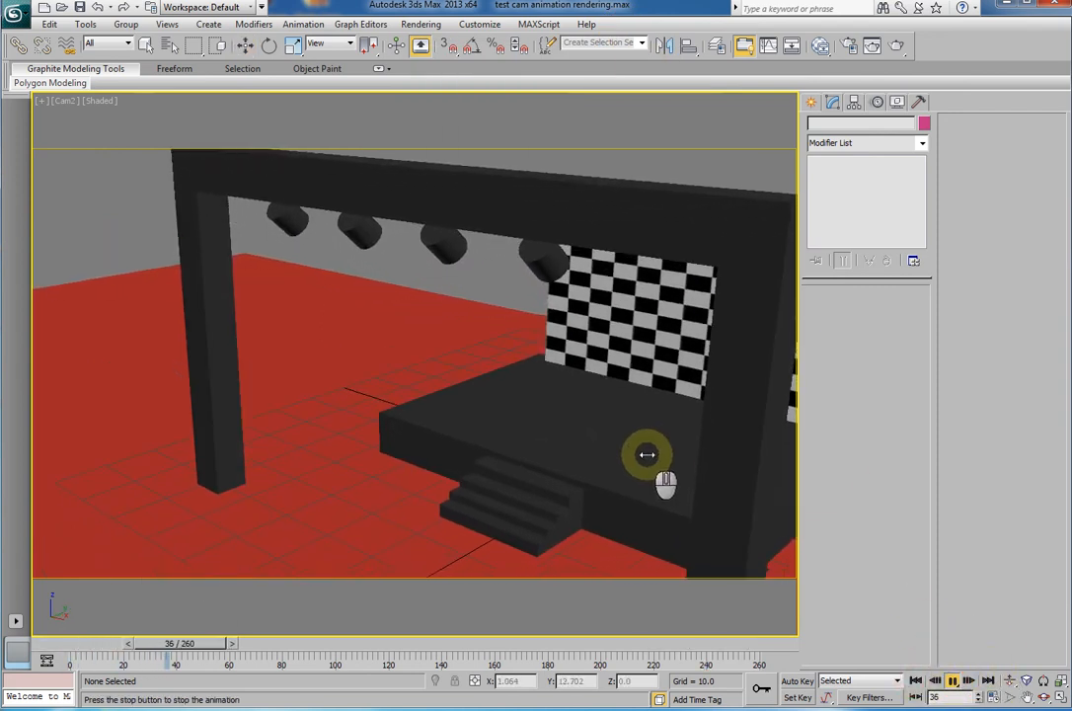
click(953, 681)
click(916, 681)
click(314, 332)
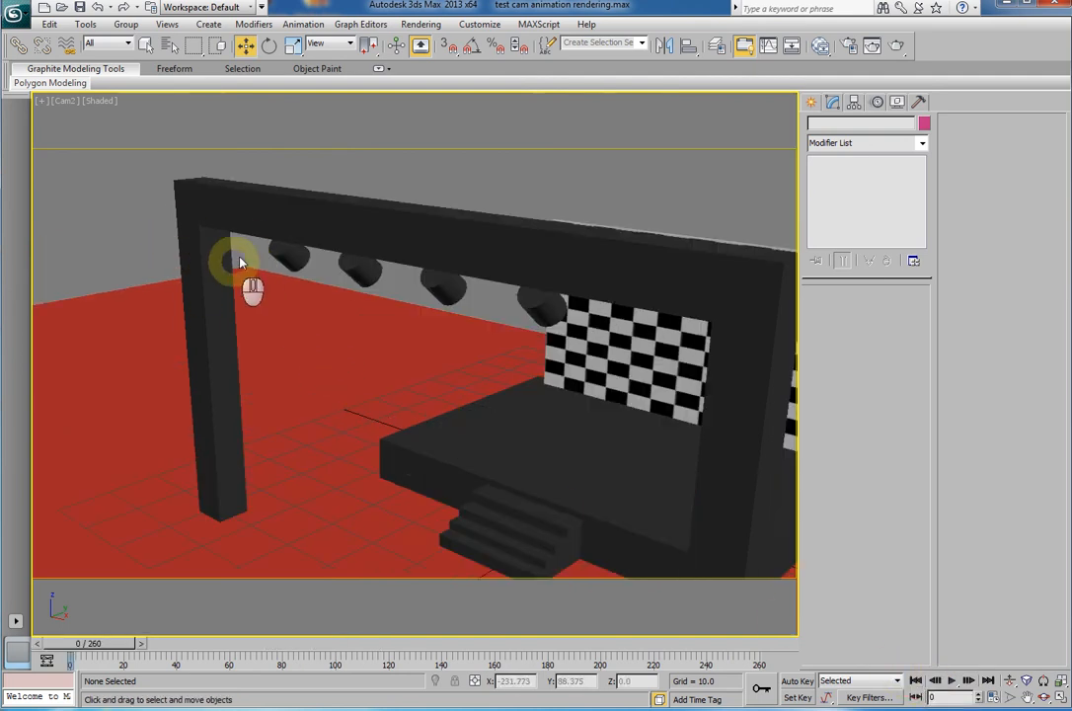
- Open Render Setup and scrub the timeline to frame 243 to check Cam2's animation against the render range
click(409, 25)
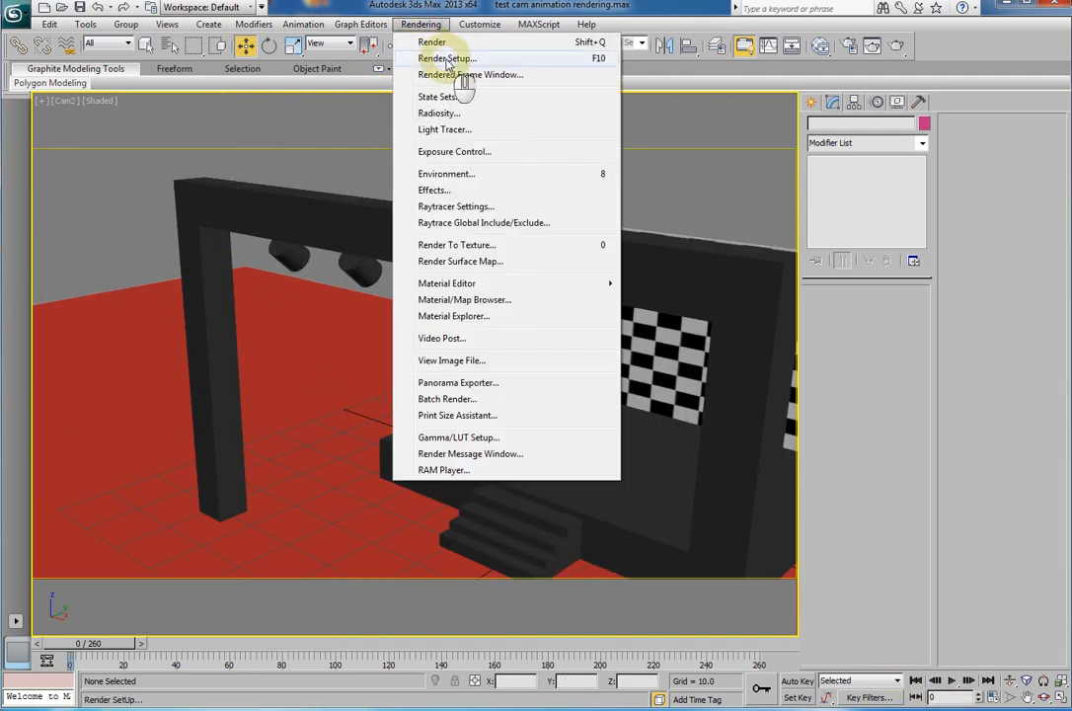
click(446, 59)
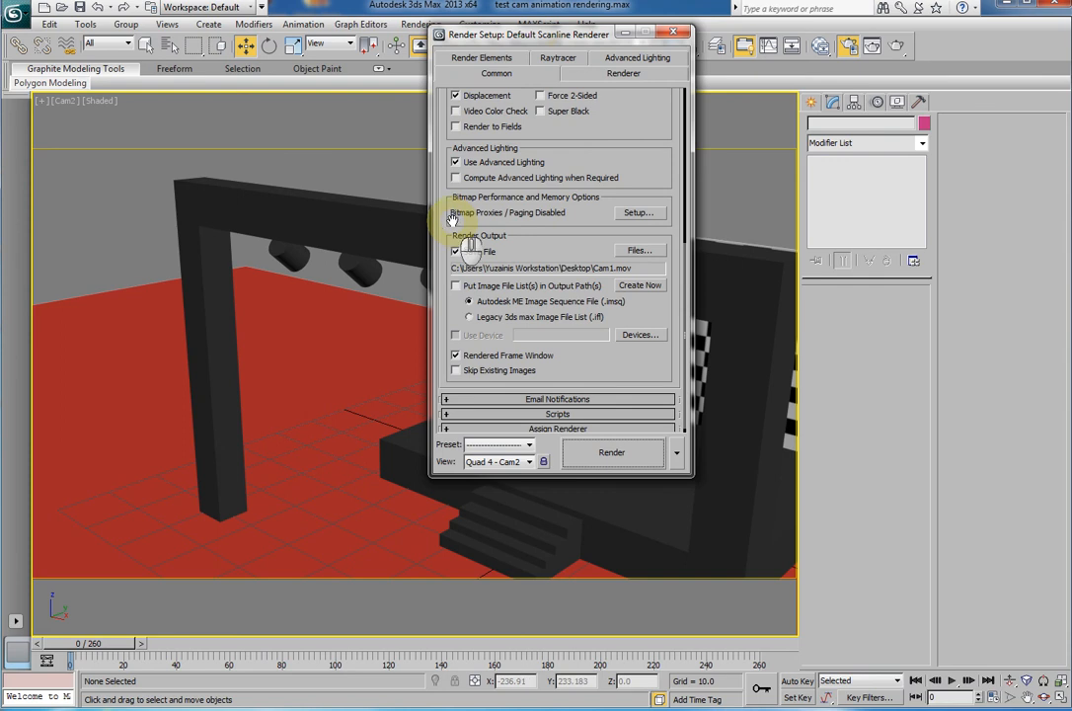
scroll(452, 219, up, 8)
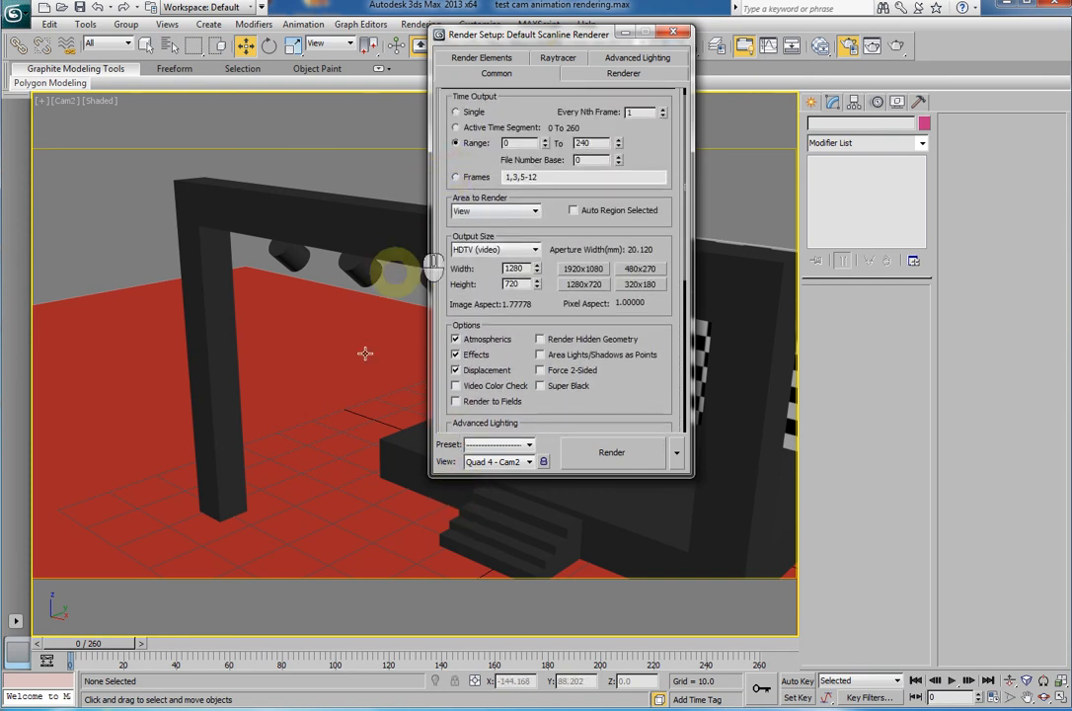
drag(95, 647, 684, 659)
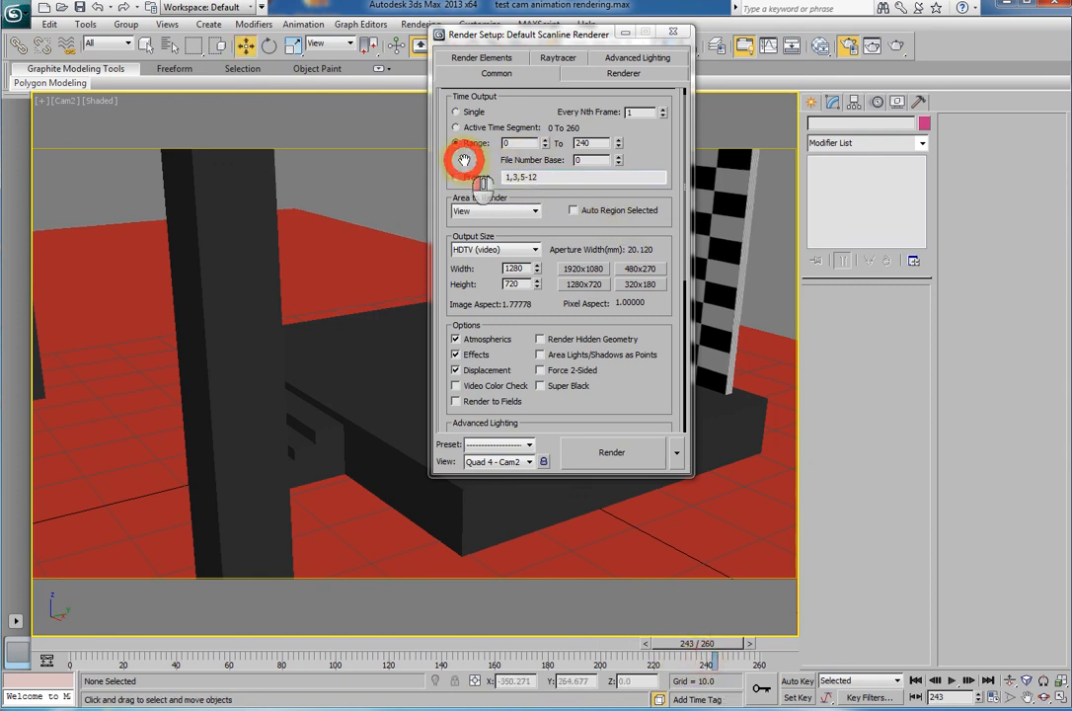
drag(464, 160, 512, 184)
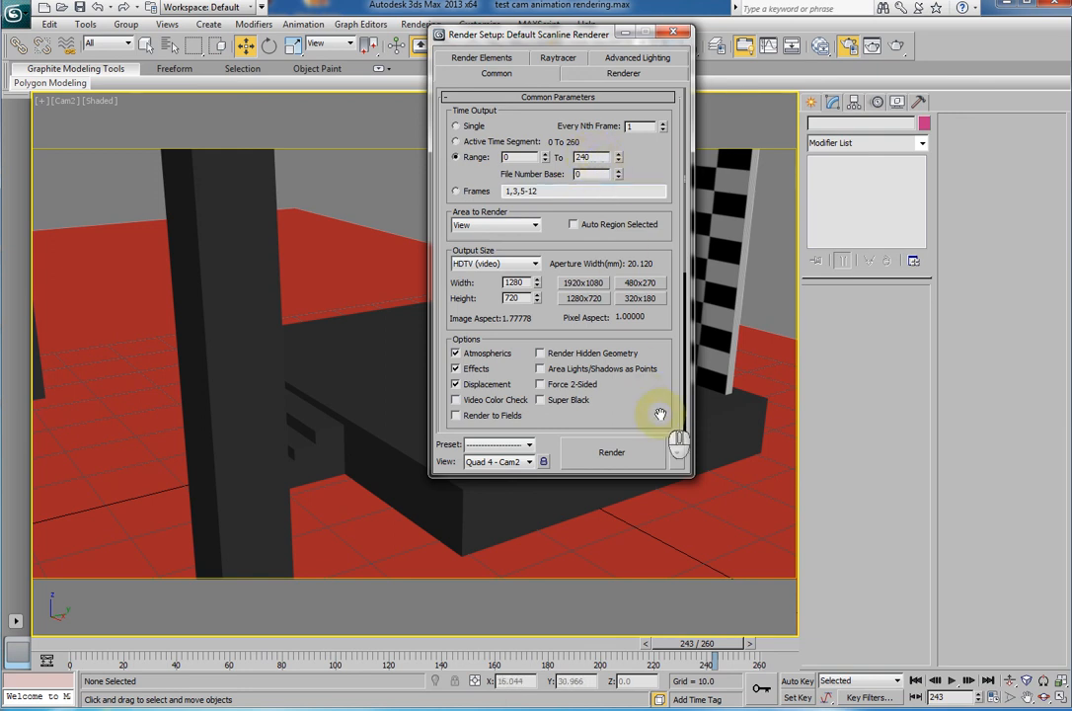
- Set the render output to a QuickTime MOV file named Cam2 on the Desktop, accepting H.264 compression, 25 frames per second and Best quality
drag(661, 414, 633, 81)
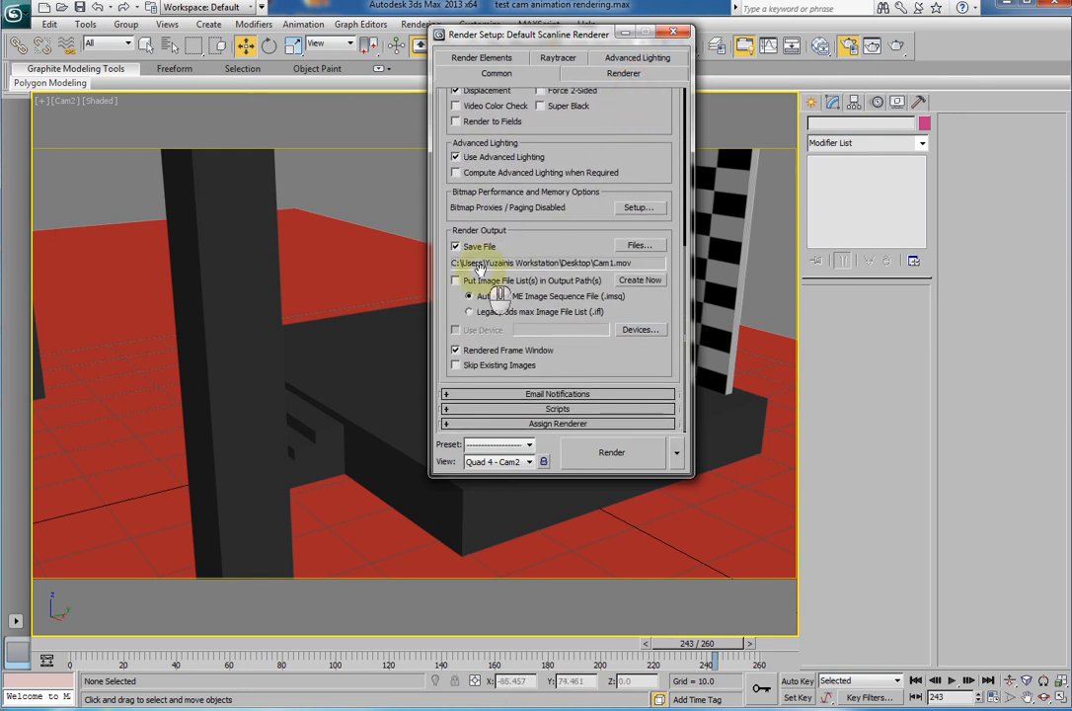
click(637, 246)
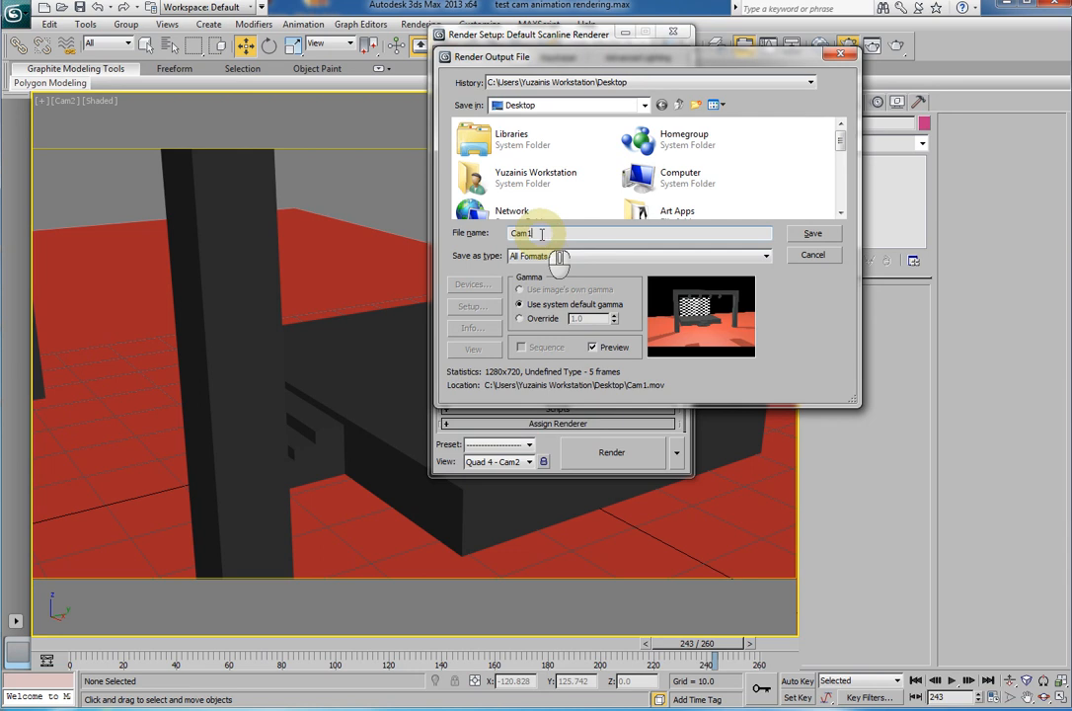
key(BackSpace)
text(2)
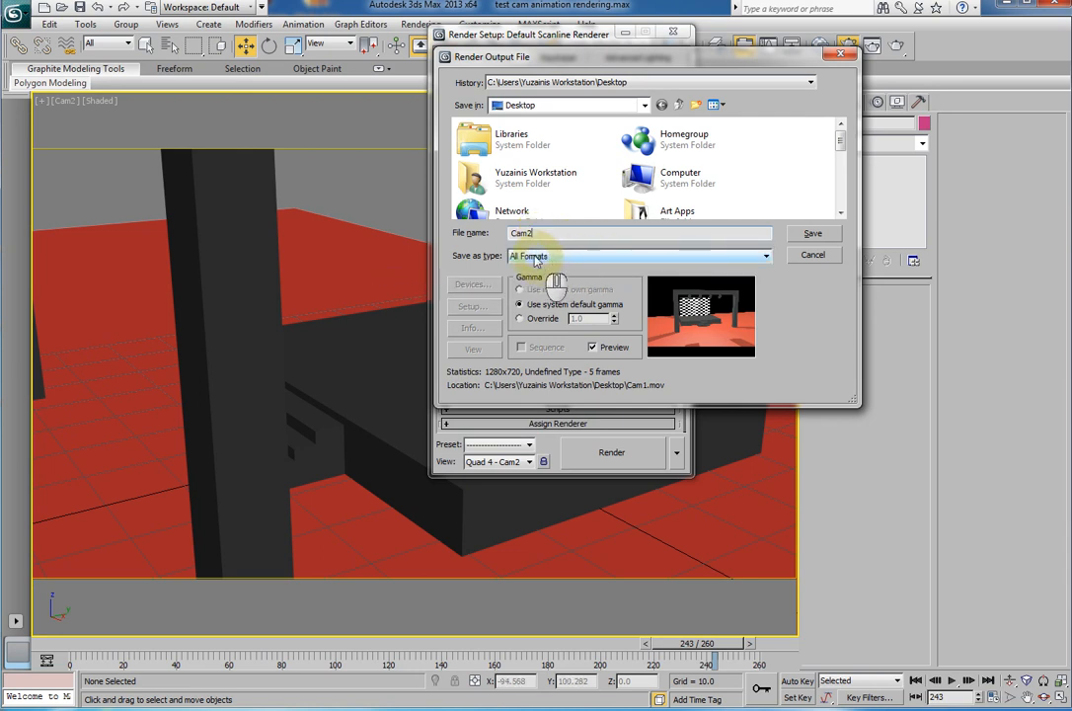
click(534, 257)
click(529, 356)
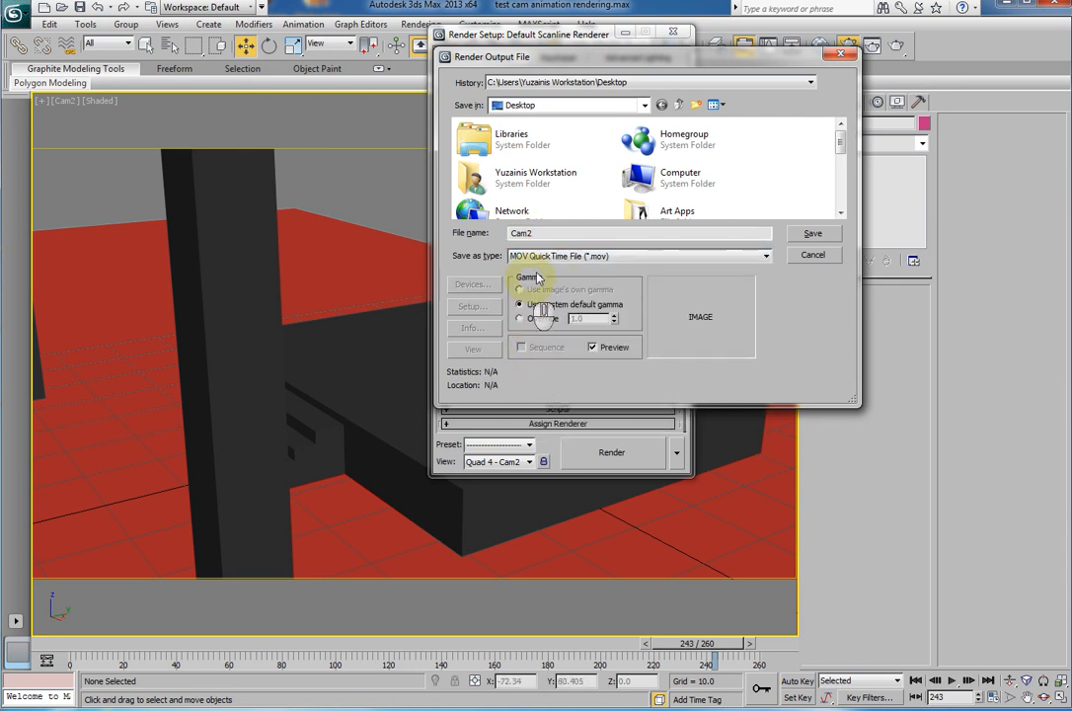
click(809, 234)
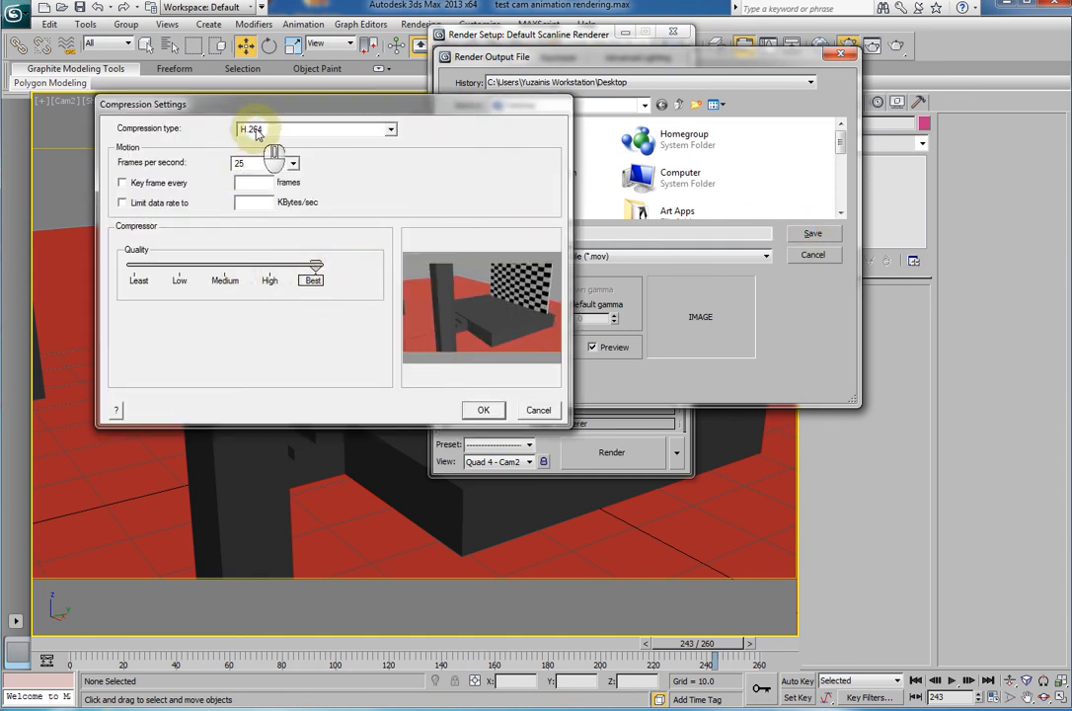
click(484, 411)
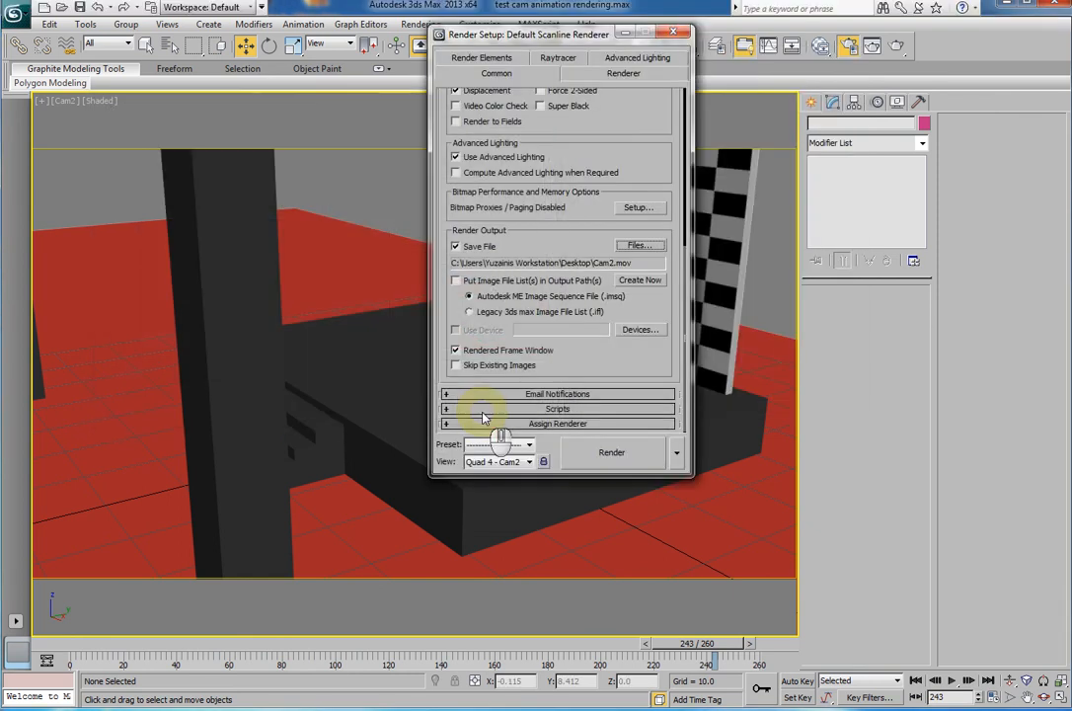
- Start rendering the Cam2 animation, cancel the render and close Render Setup
click(612, 453)
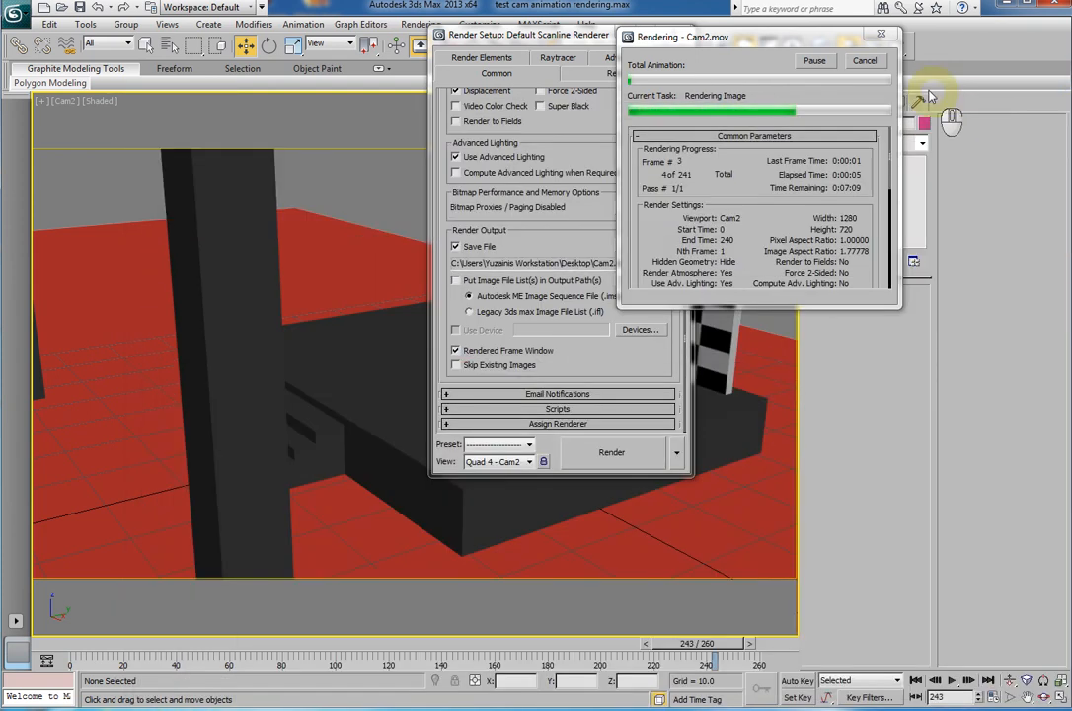
click(865, 62)
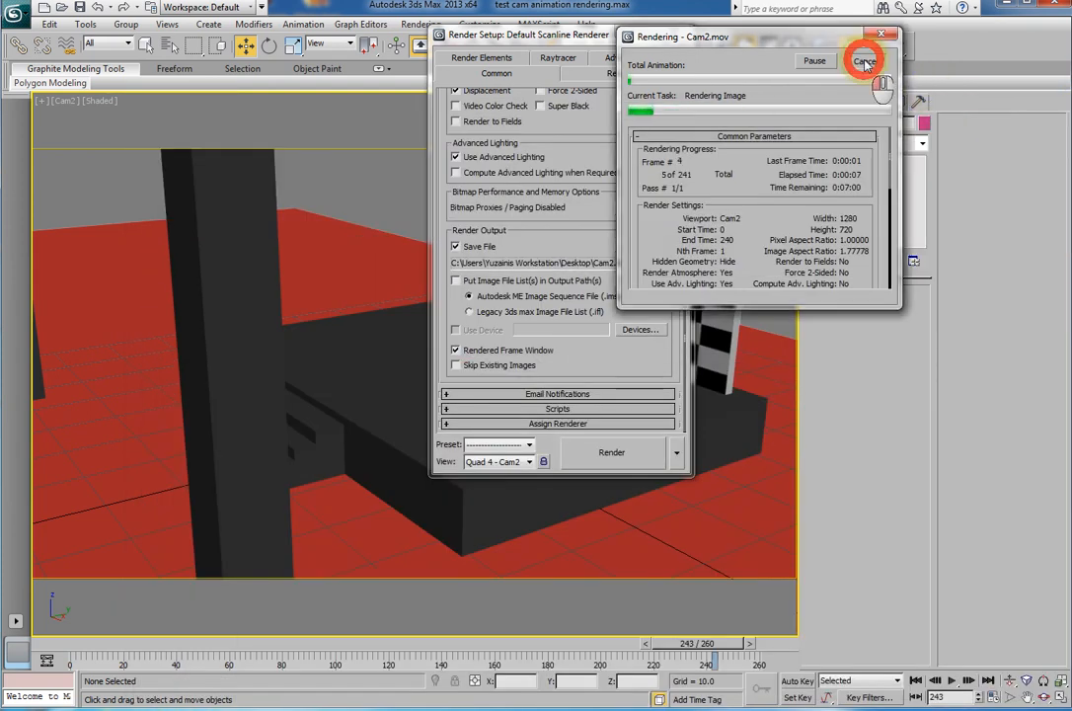
click(682, 27)
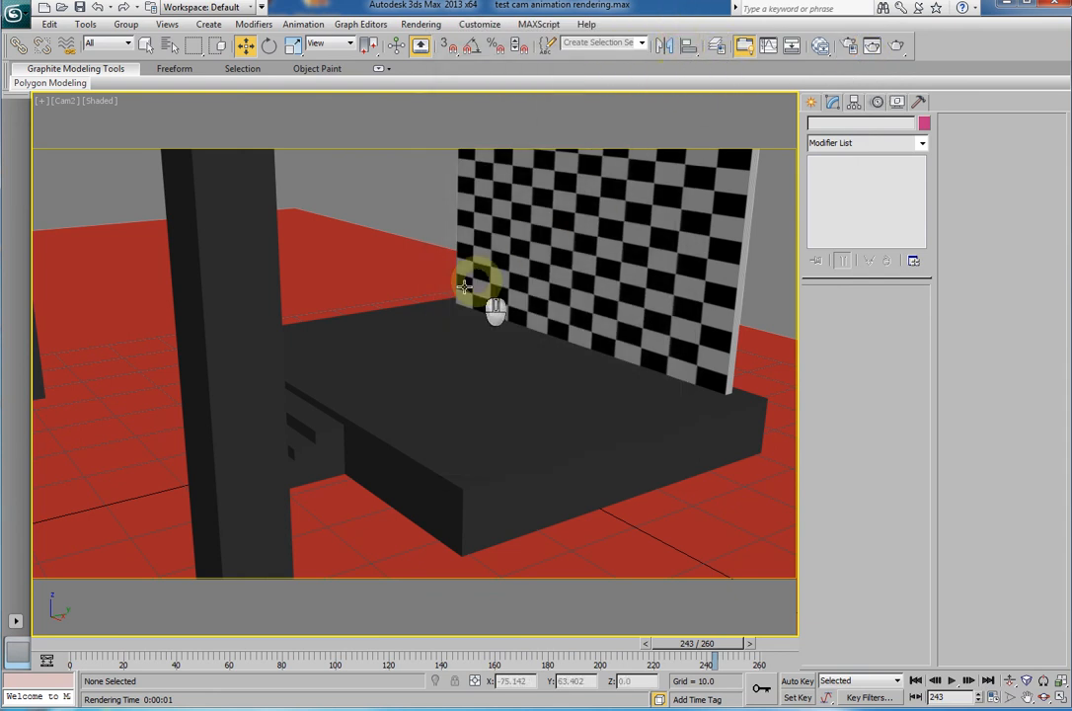